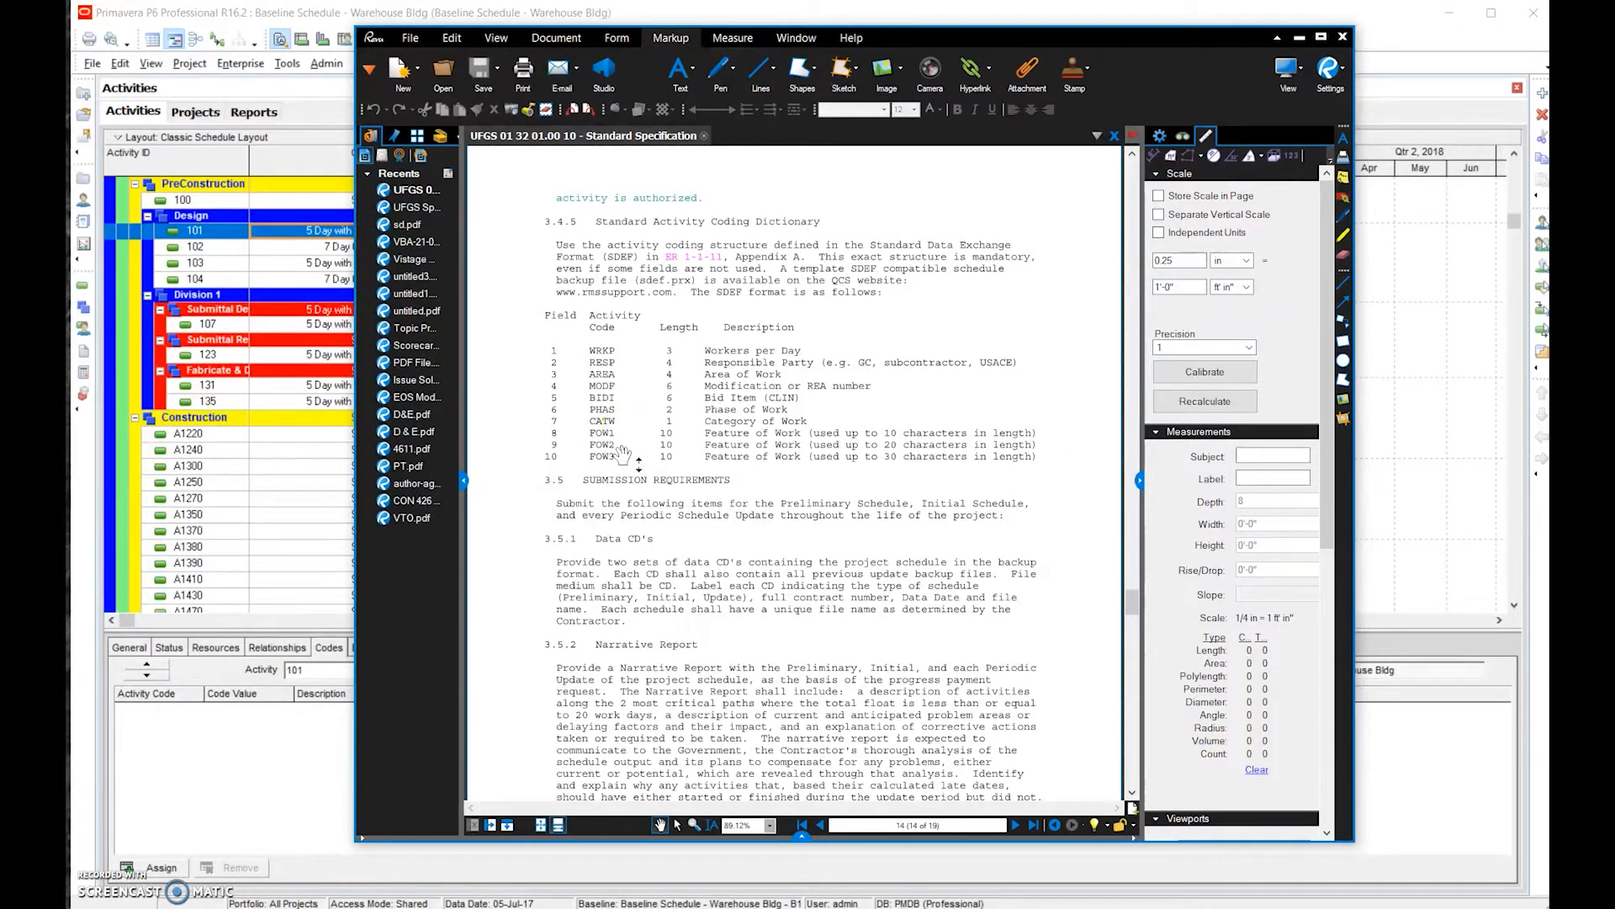
Switch from the specification PDF to Primavera P6 and open the project-level activity codes.
click(632, 433)
click(677, 439)
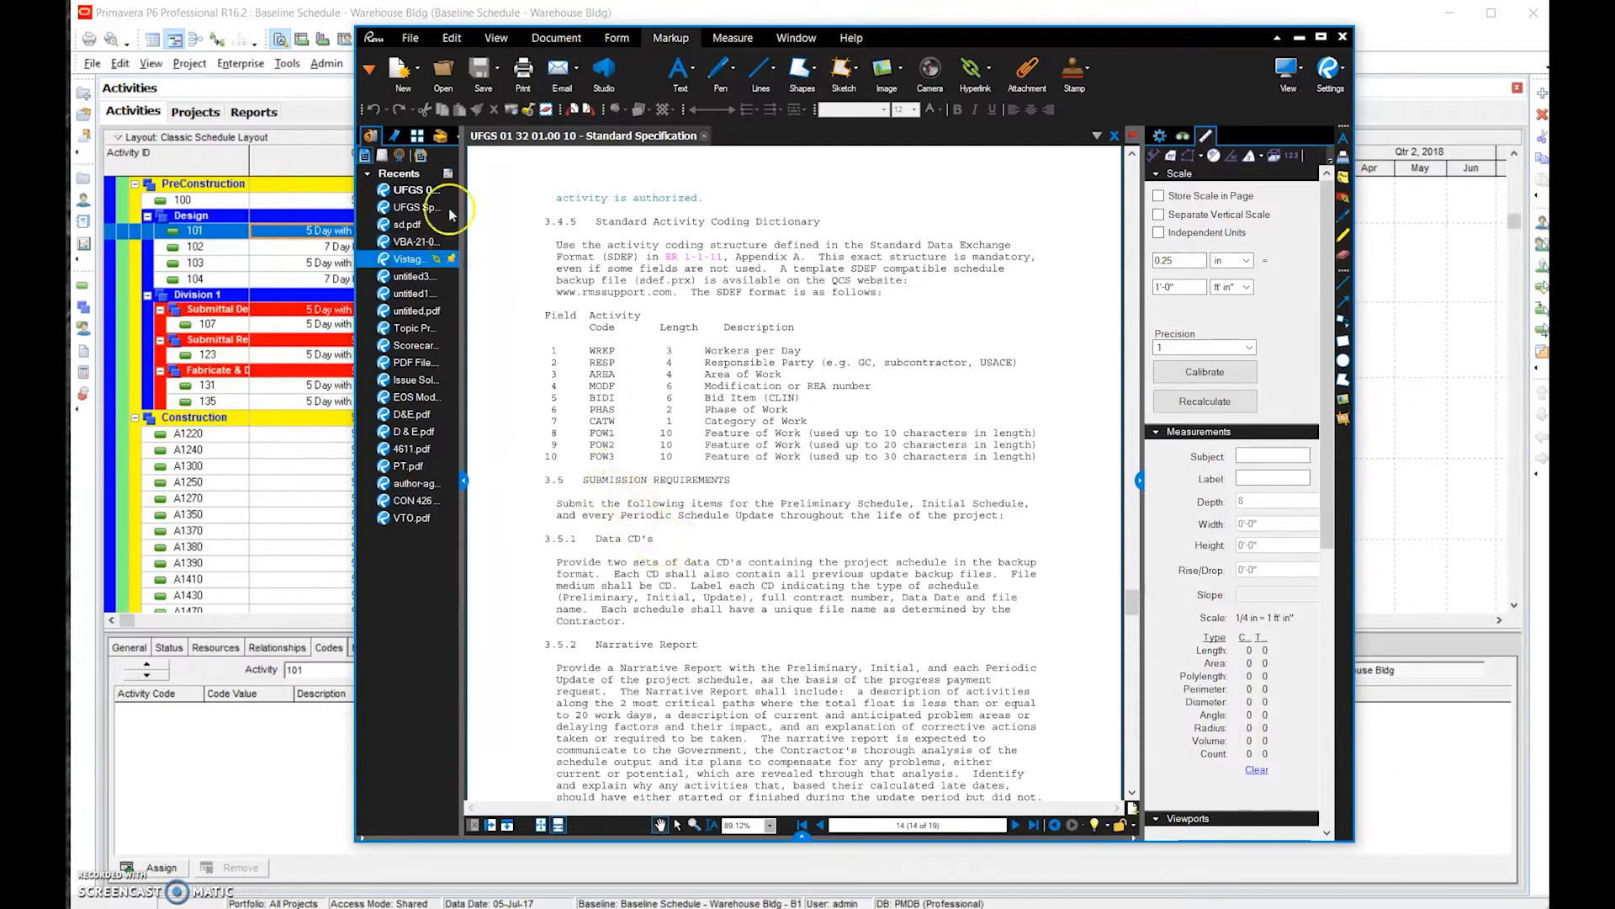
click(273, 16)
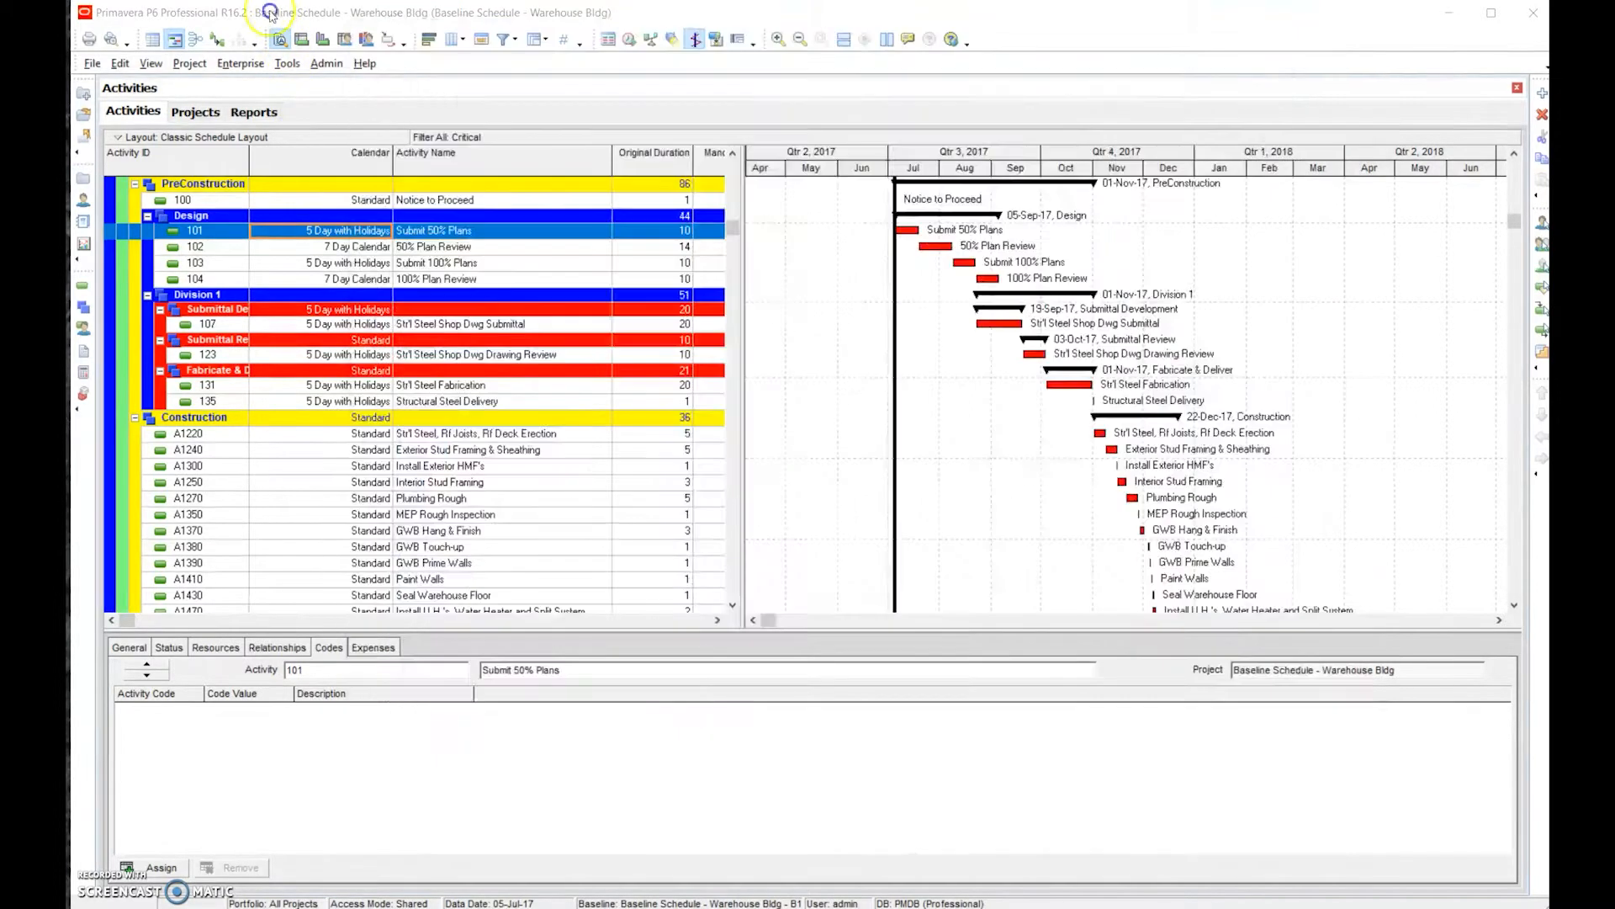
click(232, 65)
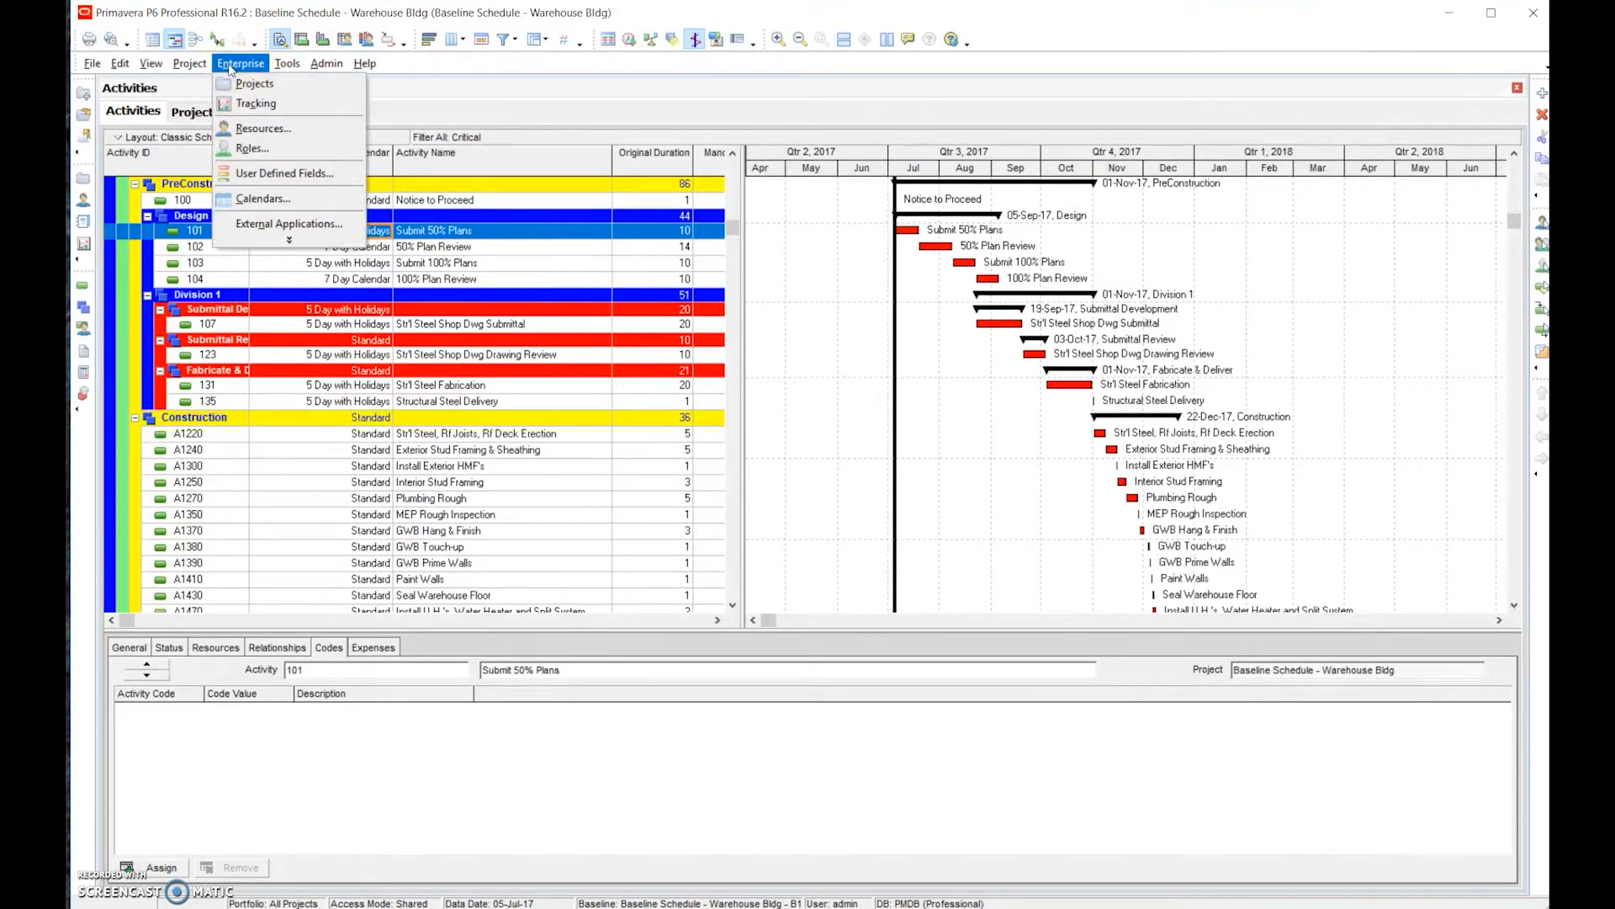
click(289, 240)
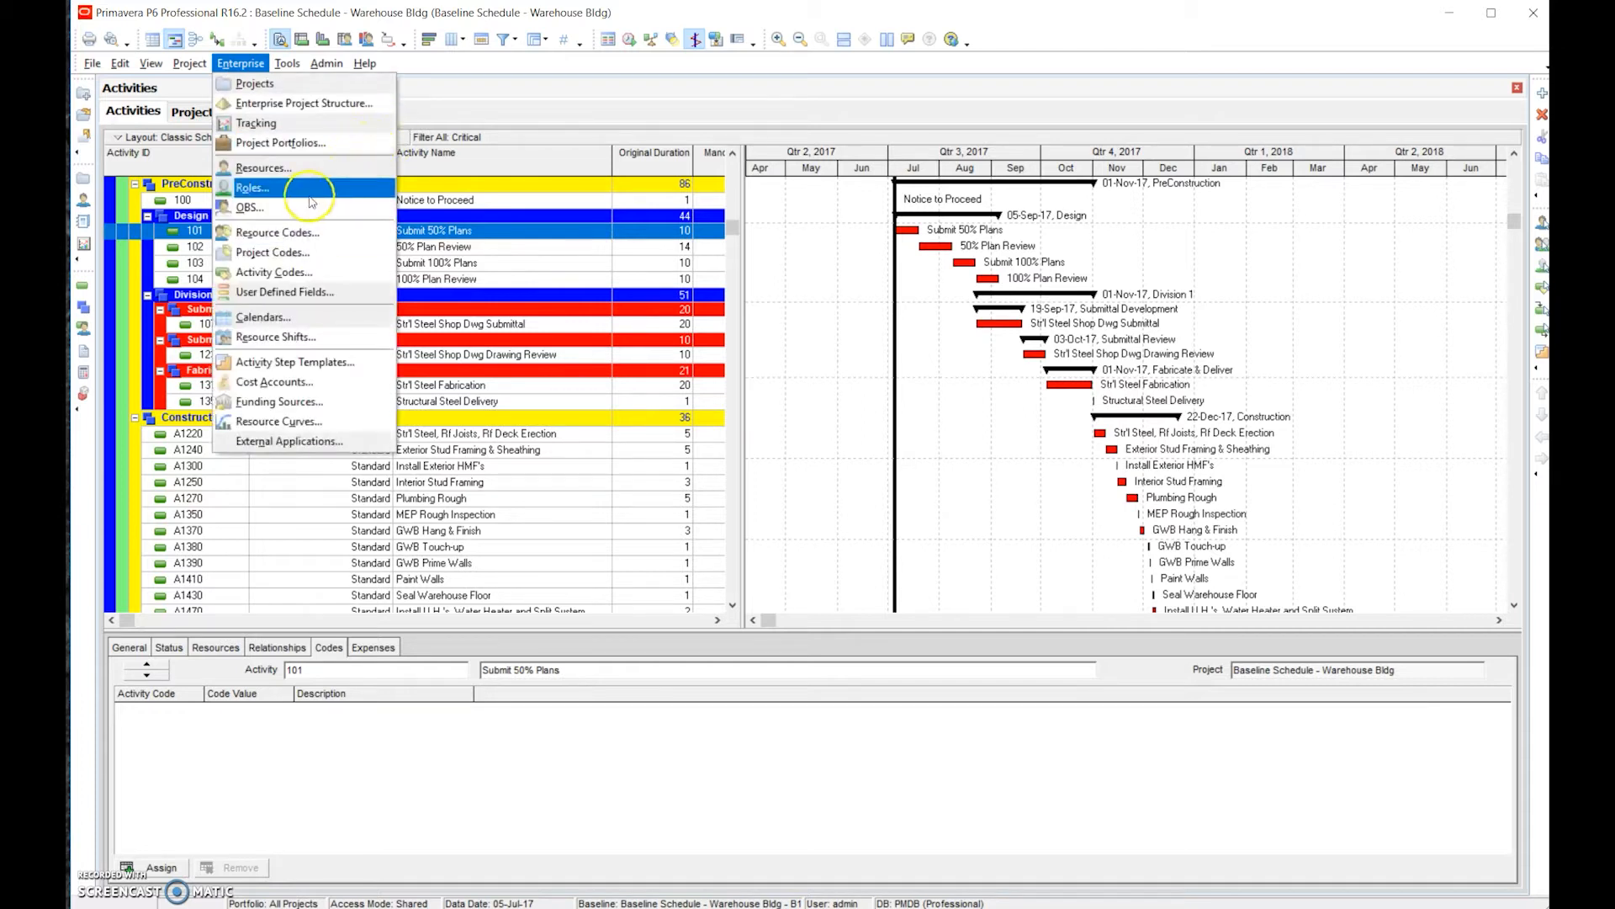
mouse_move(287, 64)
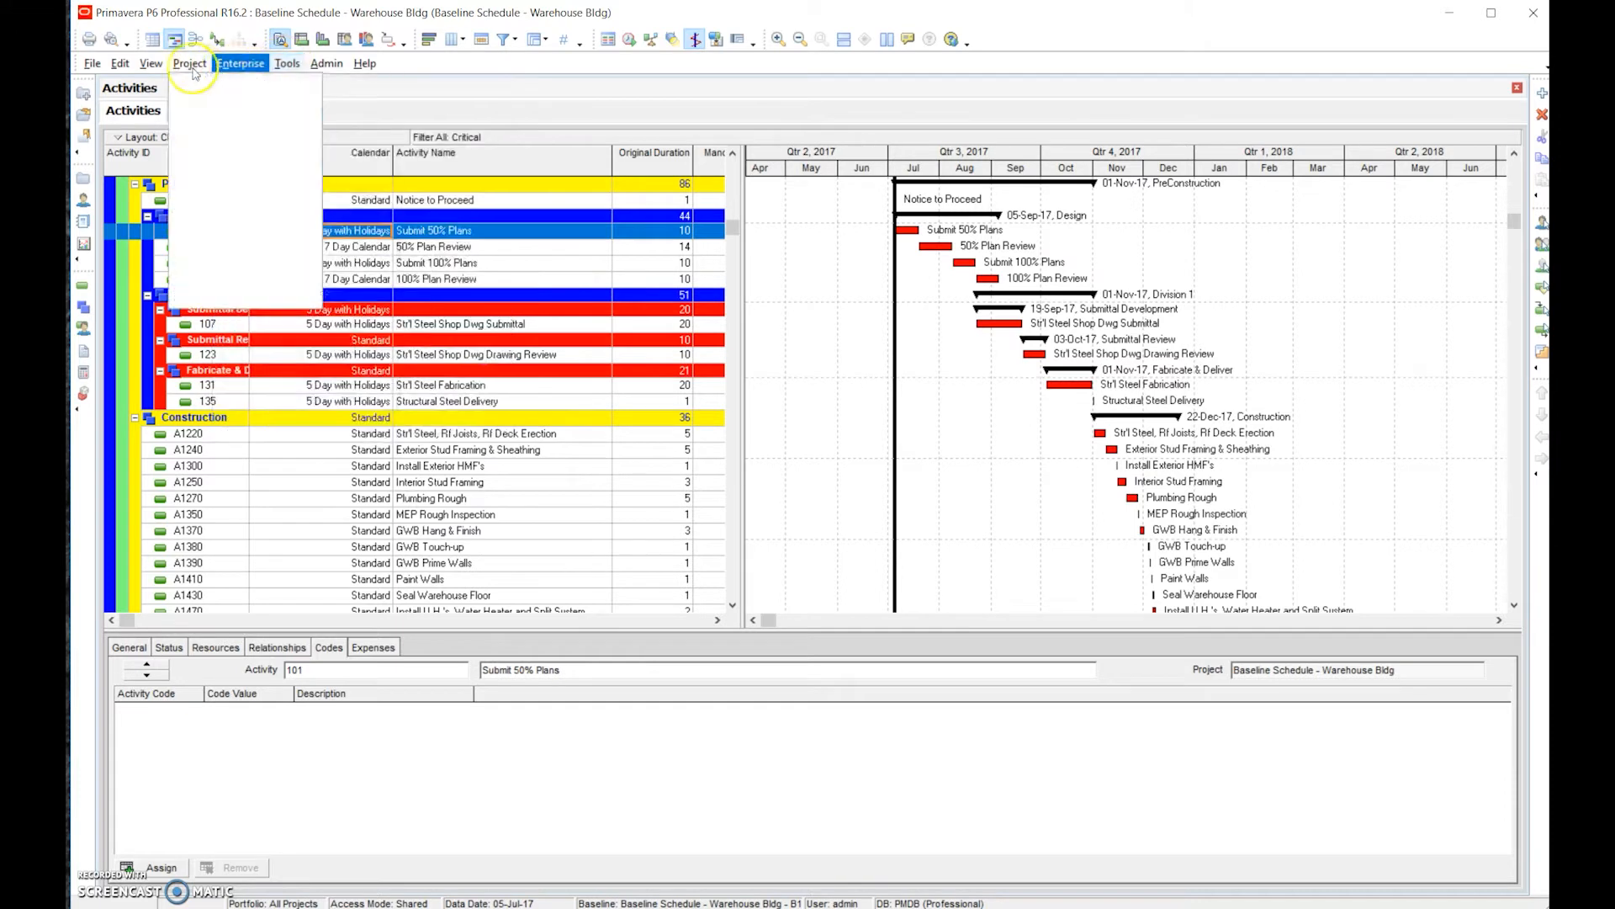
mouse_move(193, 66)
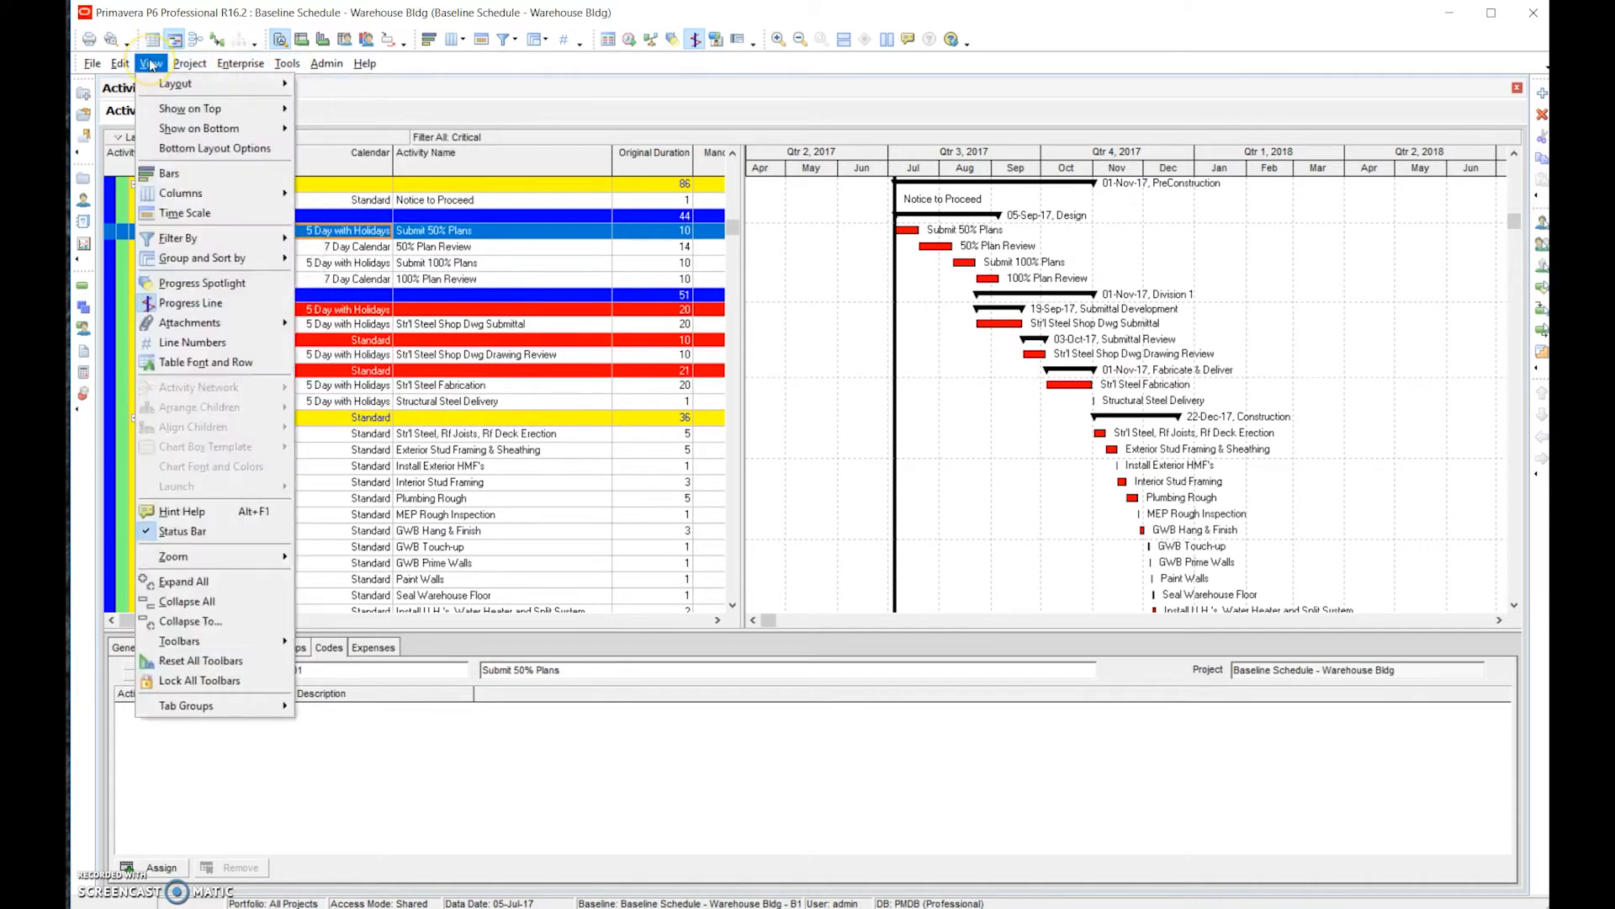
click(229, 66)
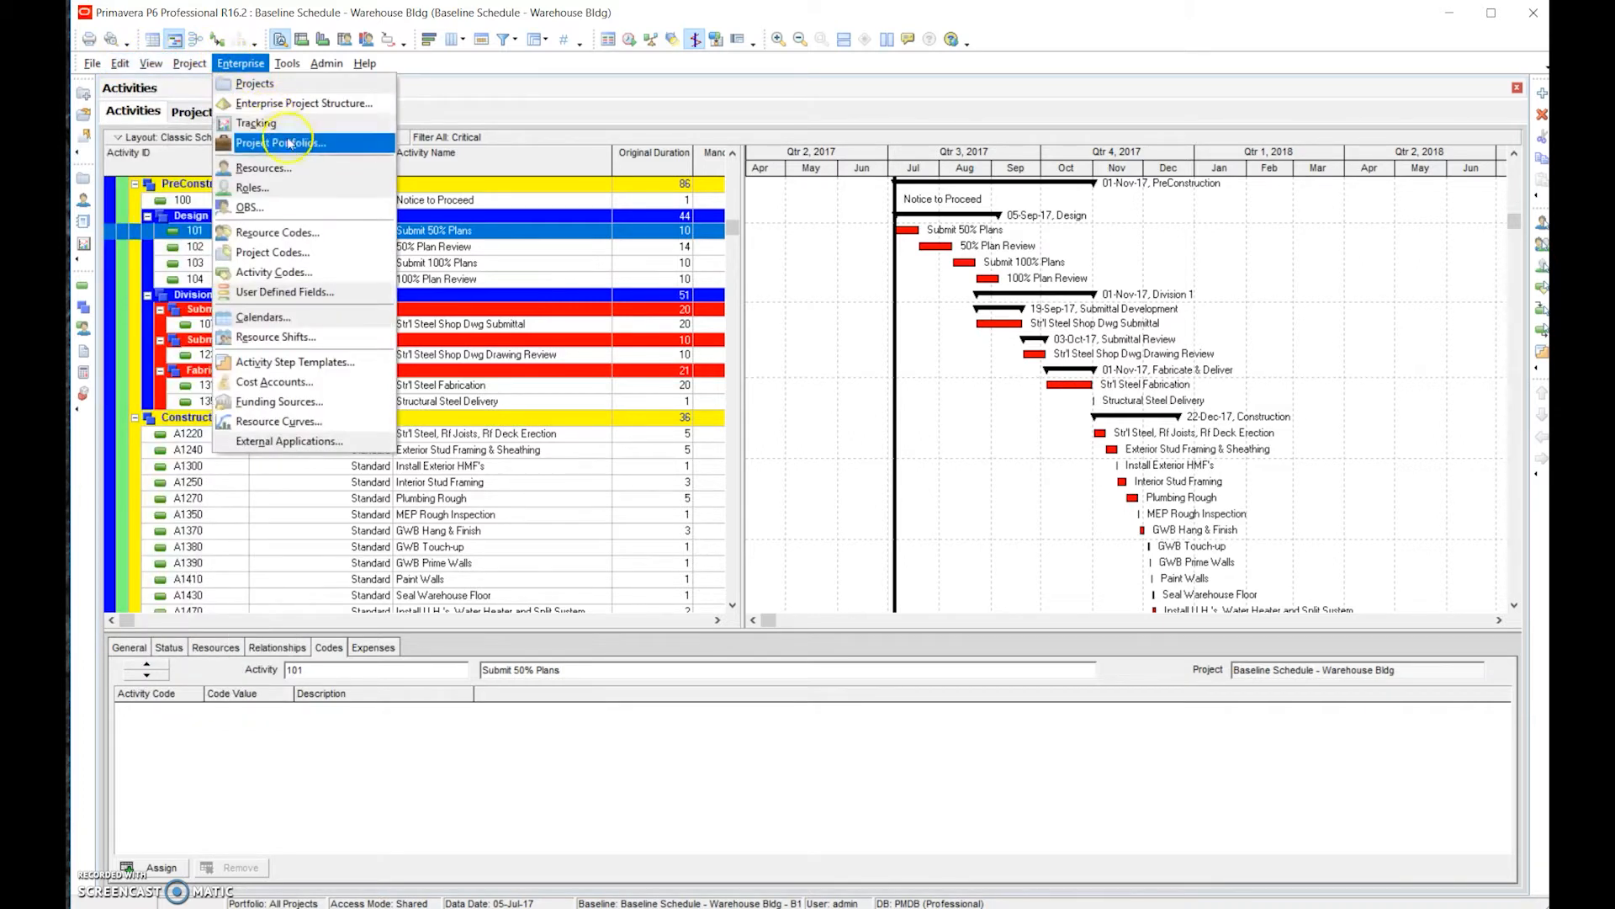
click(325, 273)
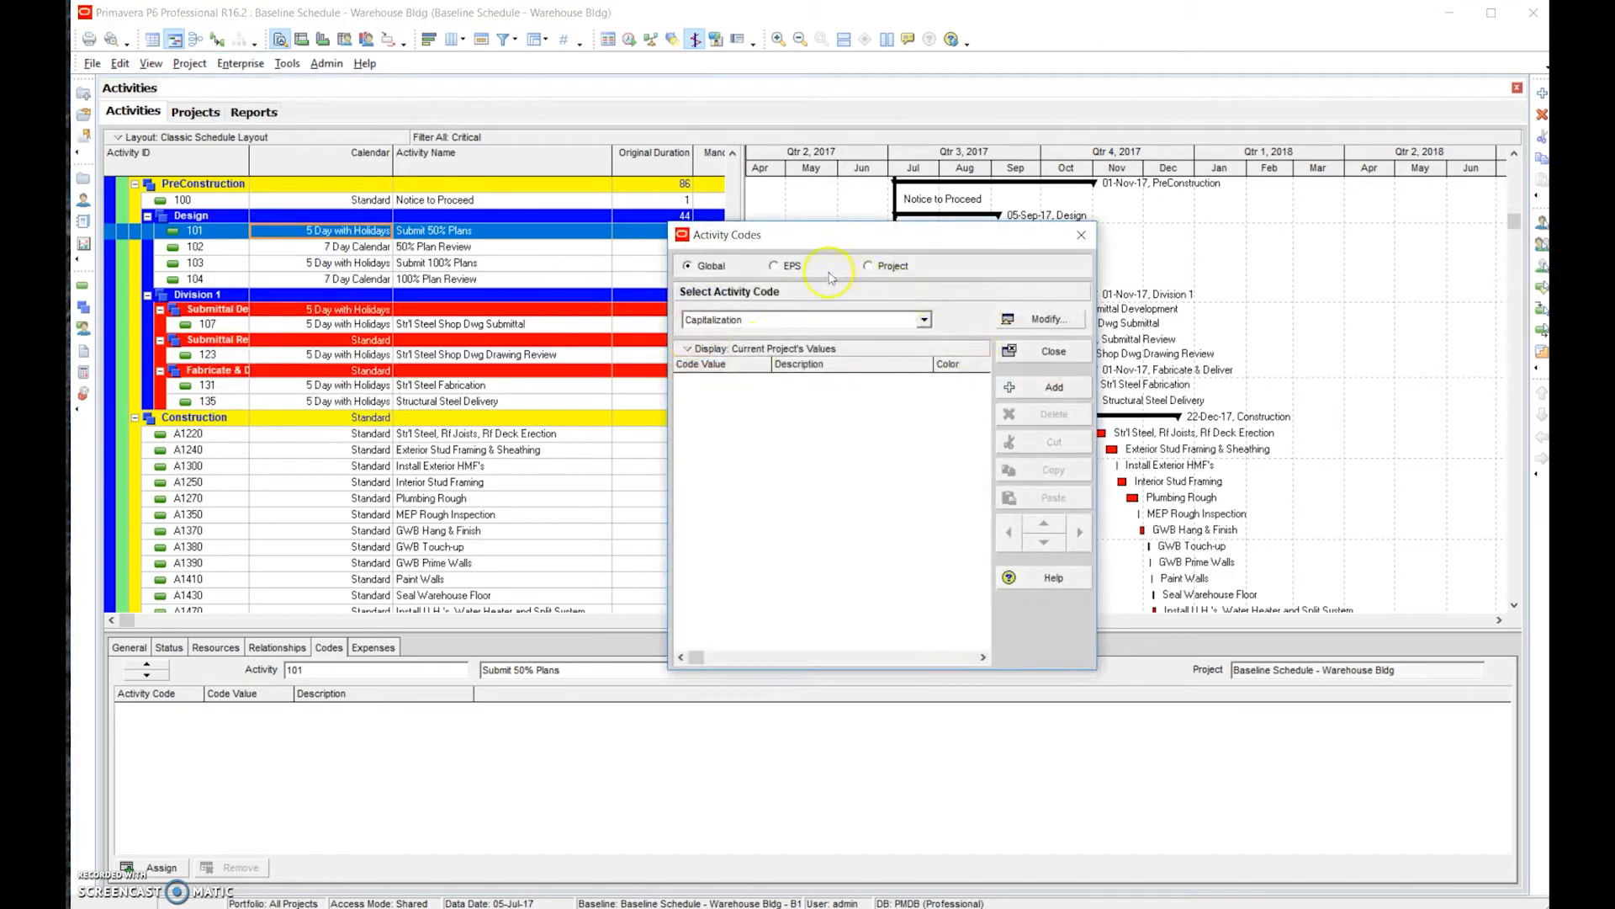
click(869, 266)
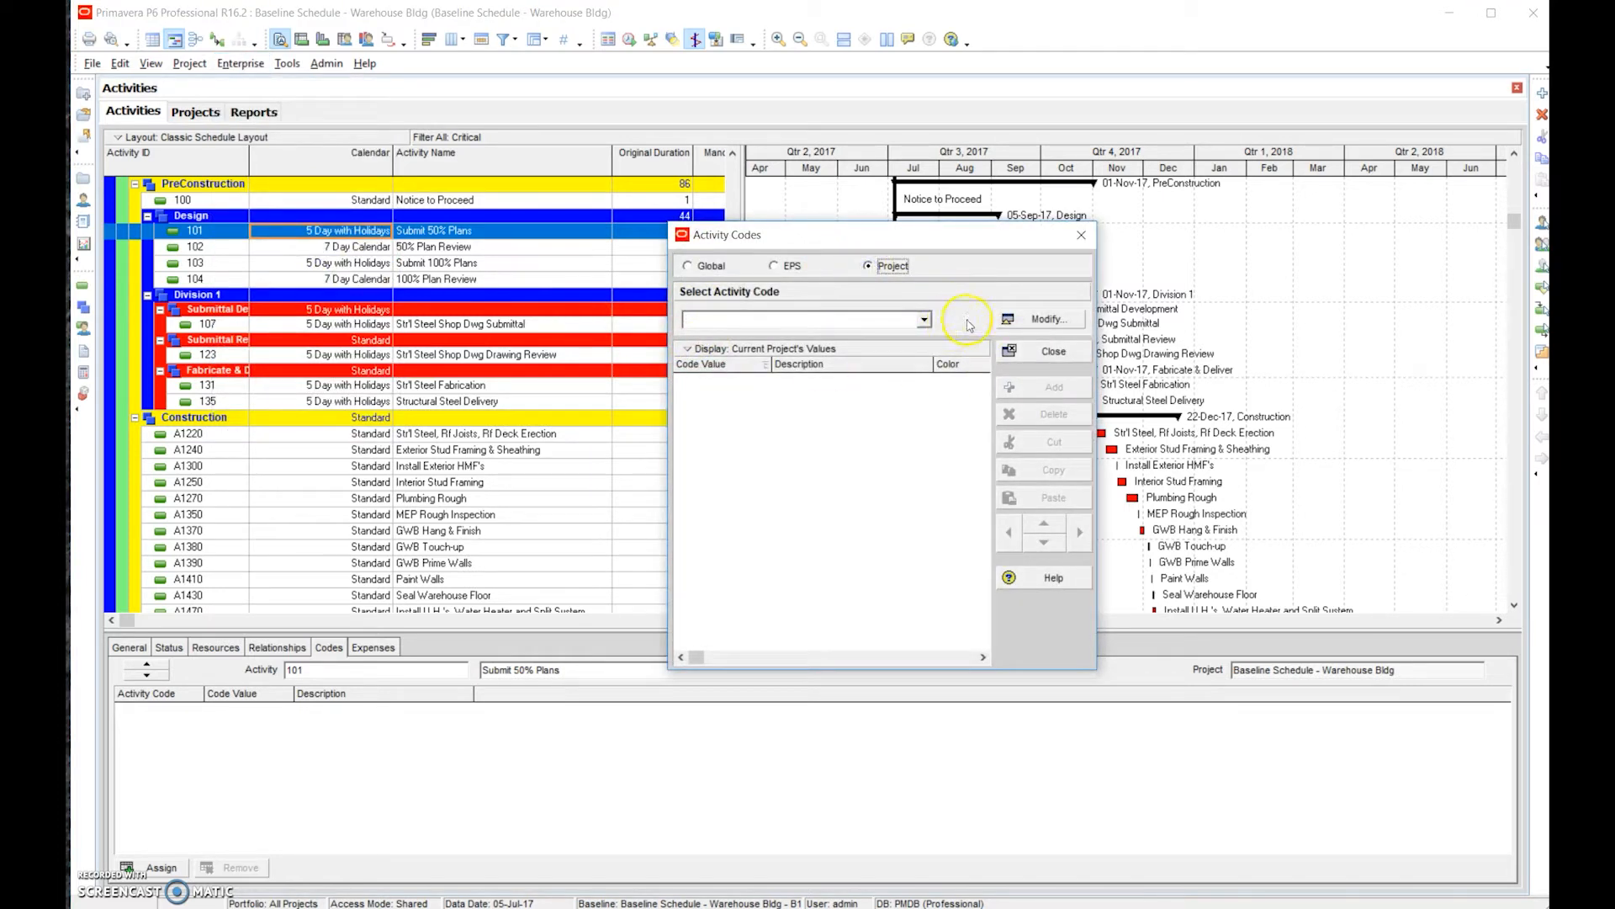
Add a project activity code definition named WRKP with a maximum length of 3.
click(1050, 321)
click(1039, 379)
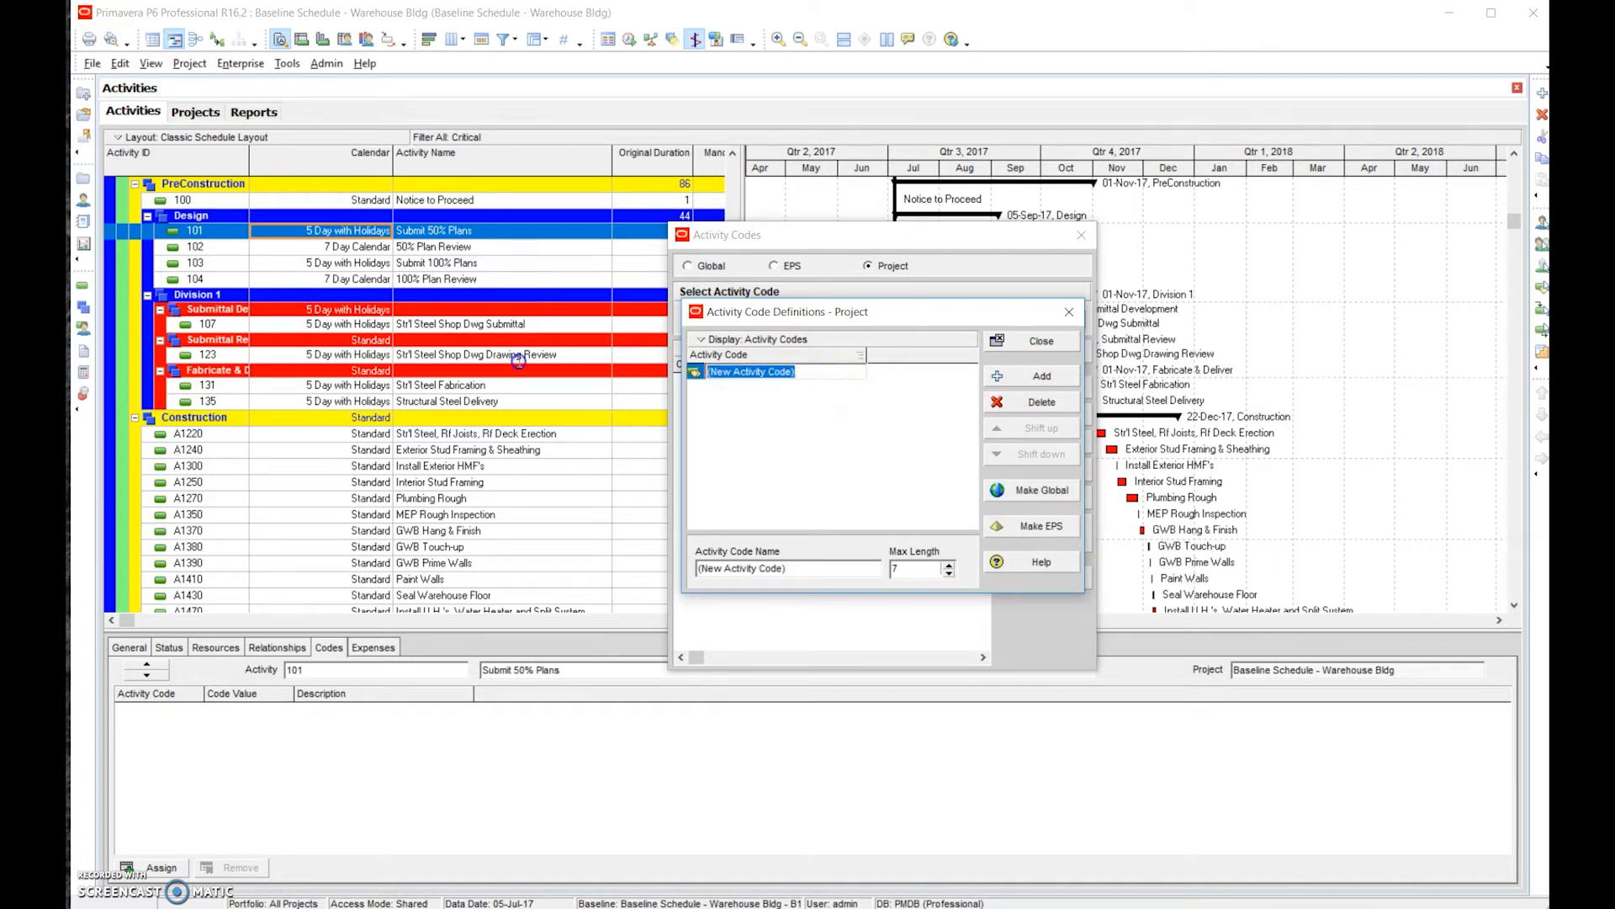
text(WRKP)
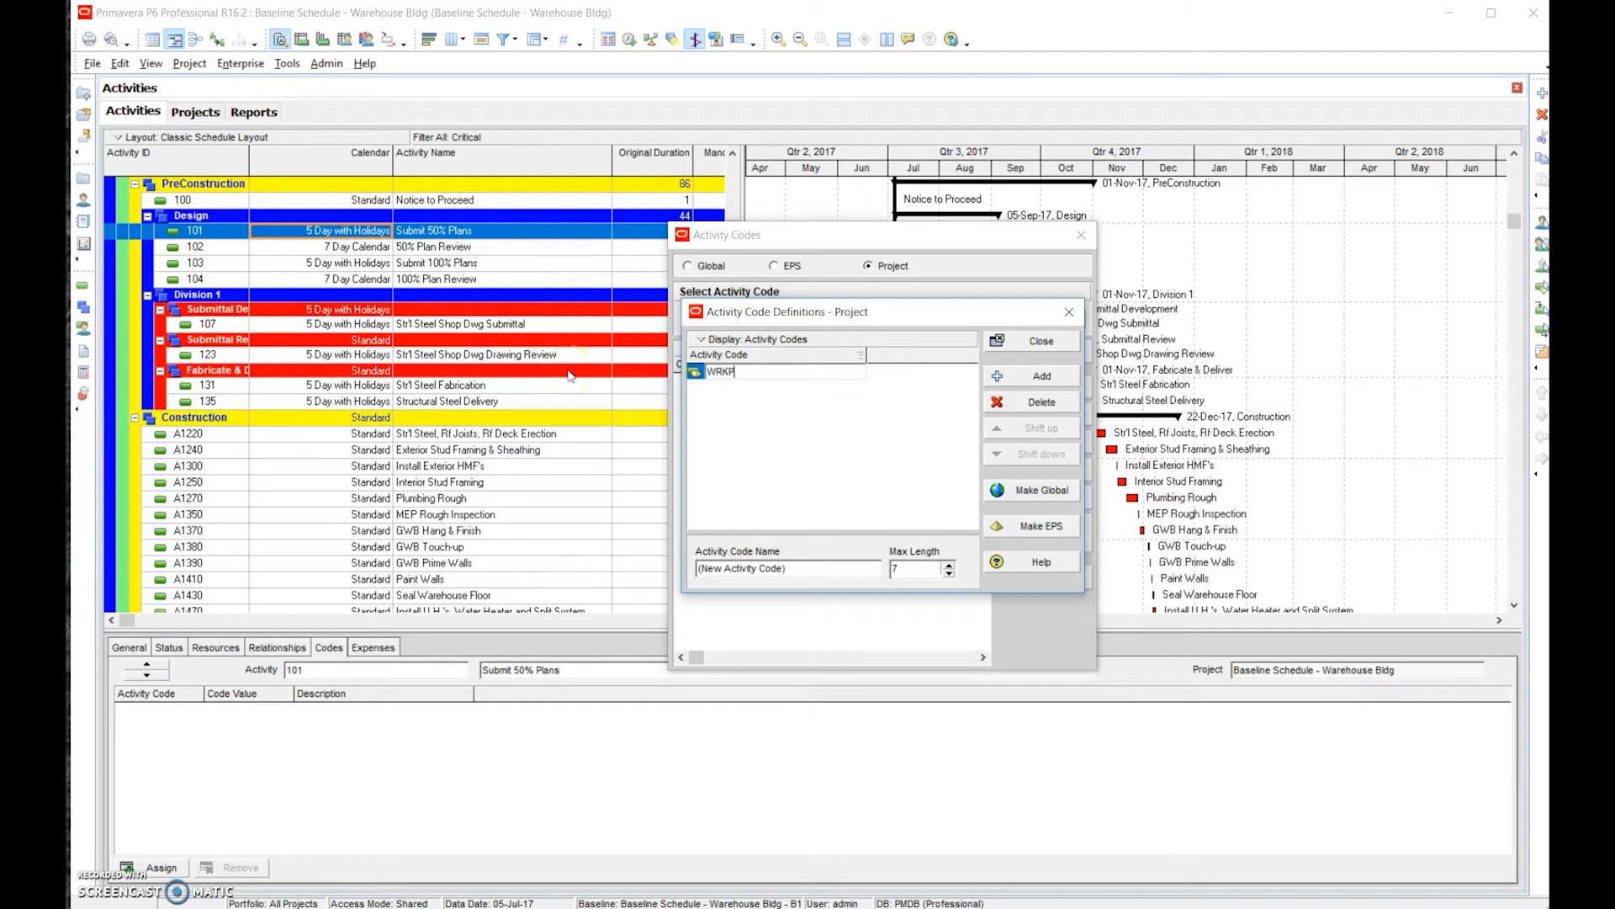
key(alt+Tab)
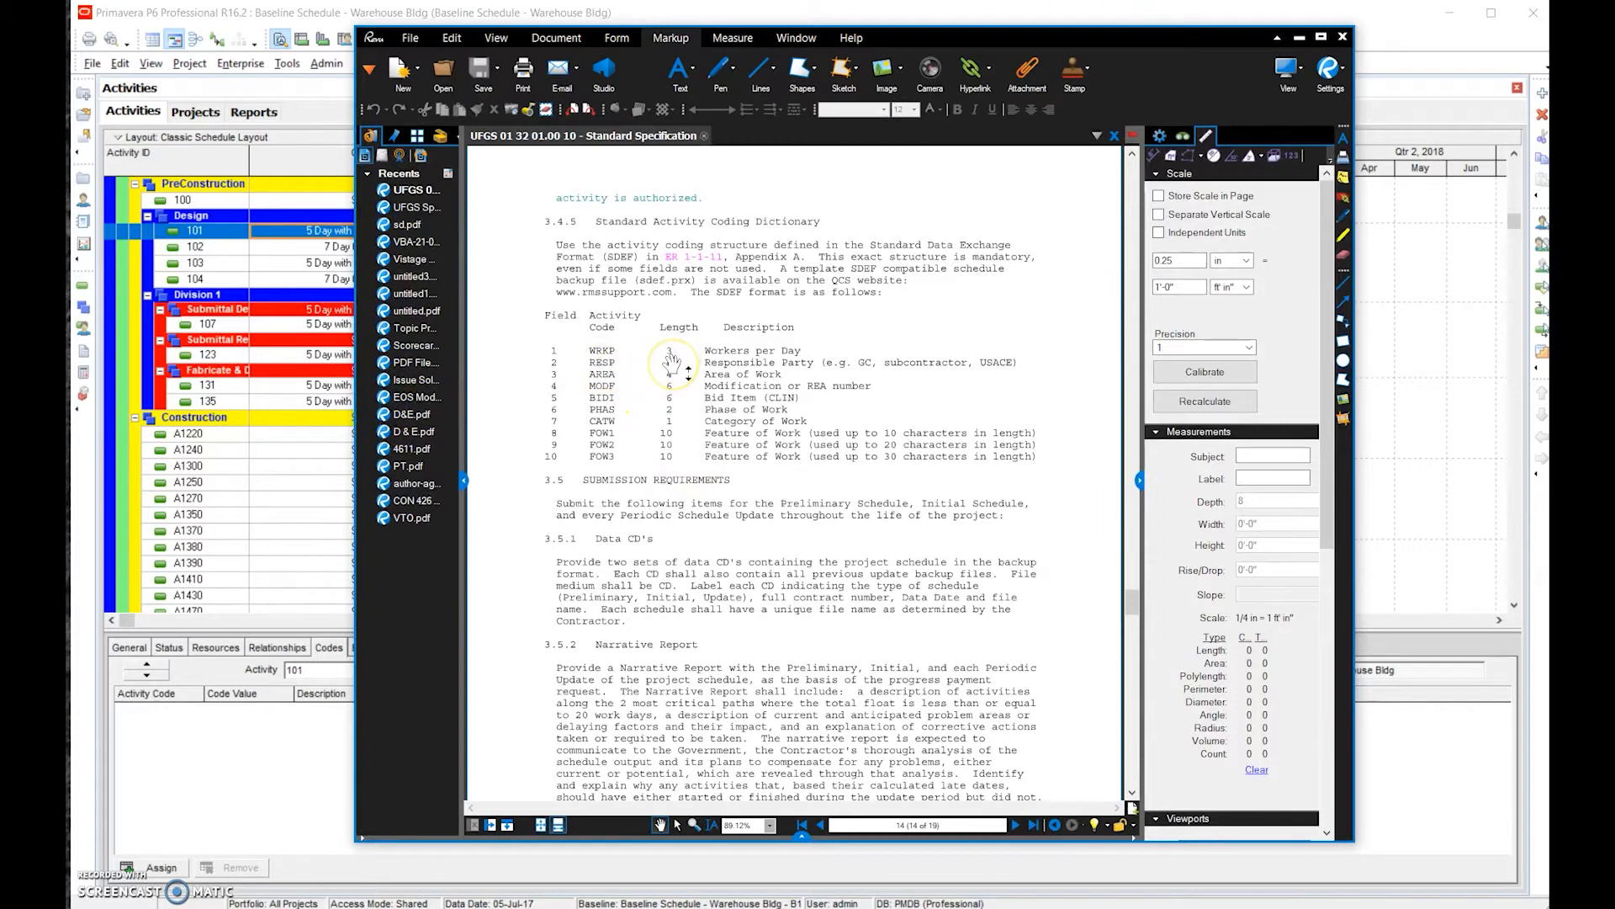
click(307, 13)
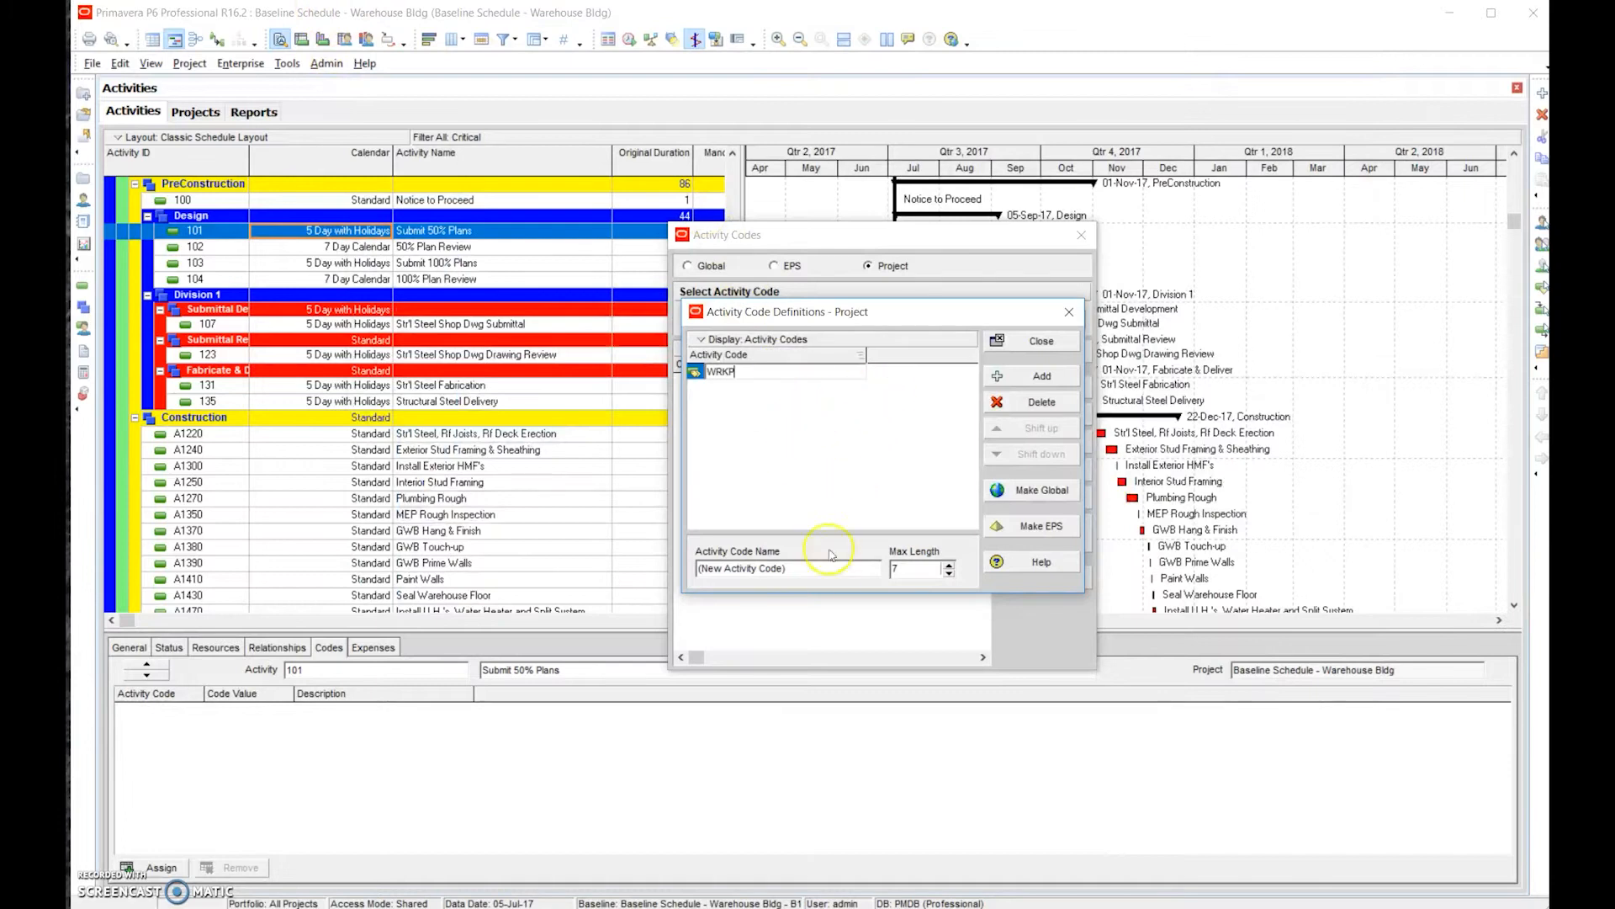
click(949, 574)
click(949, 574)
click(949, 573)
click(949, 573)
click(911, 448)
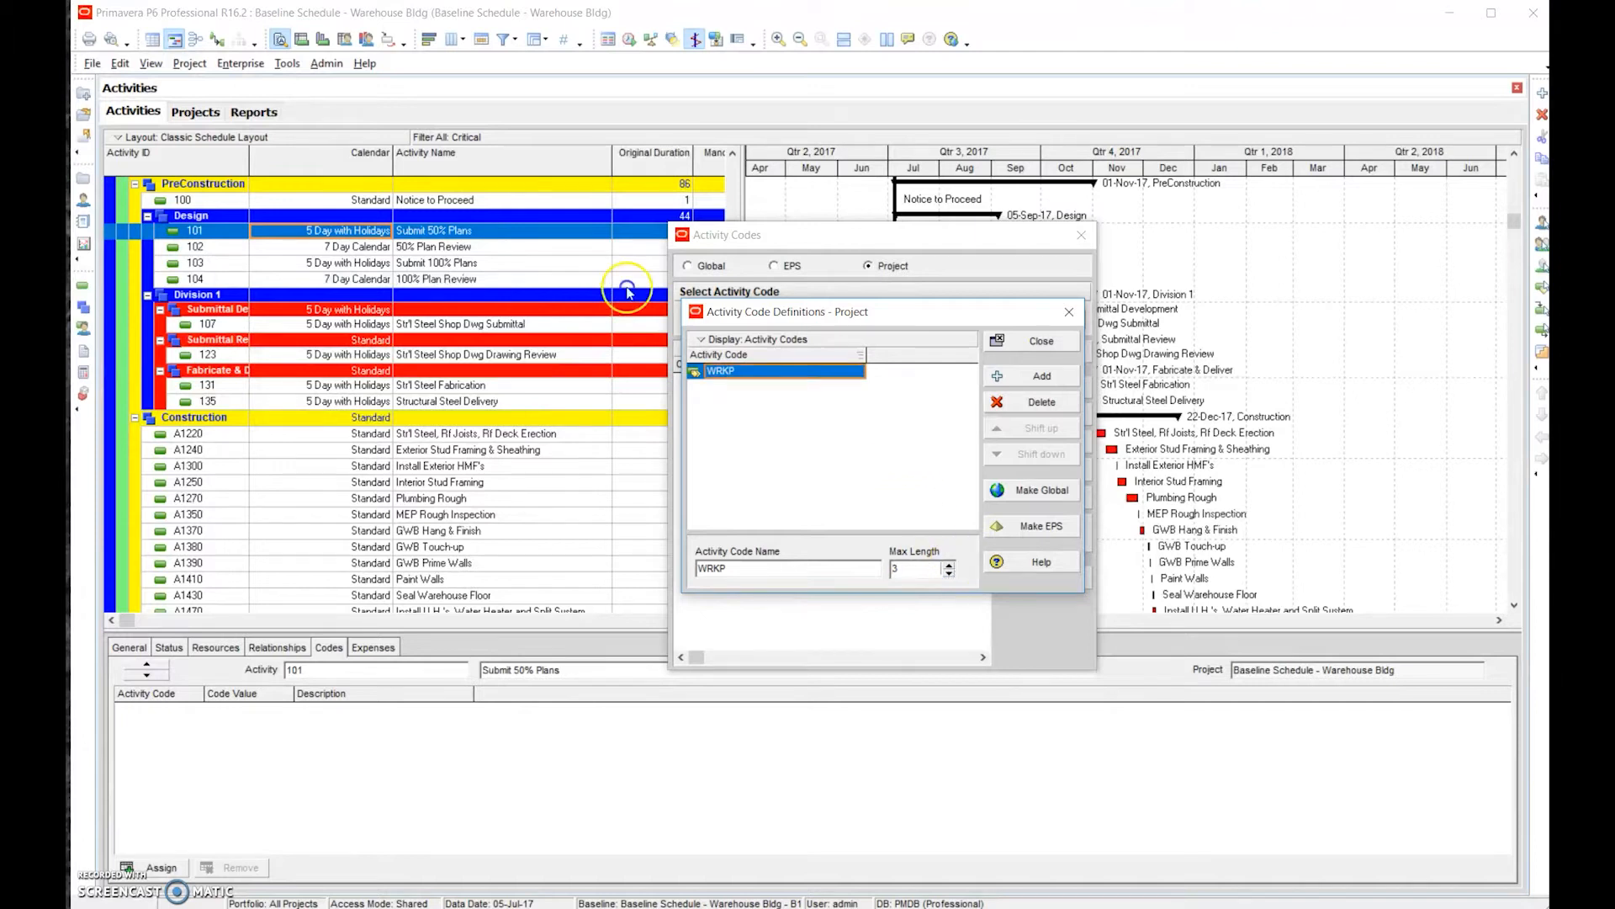
Add an activity code named RESP with the maximum length of 4 given in the specification.
click(1043, 374)
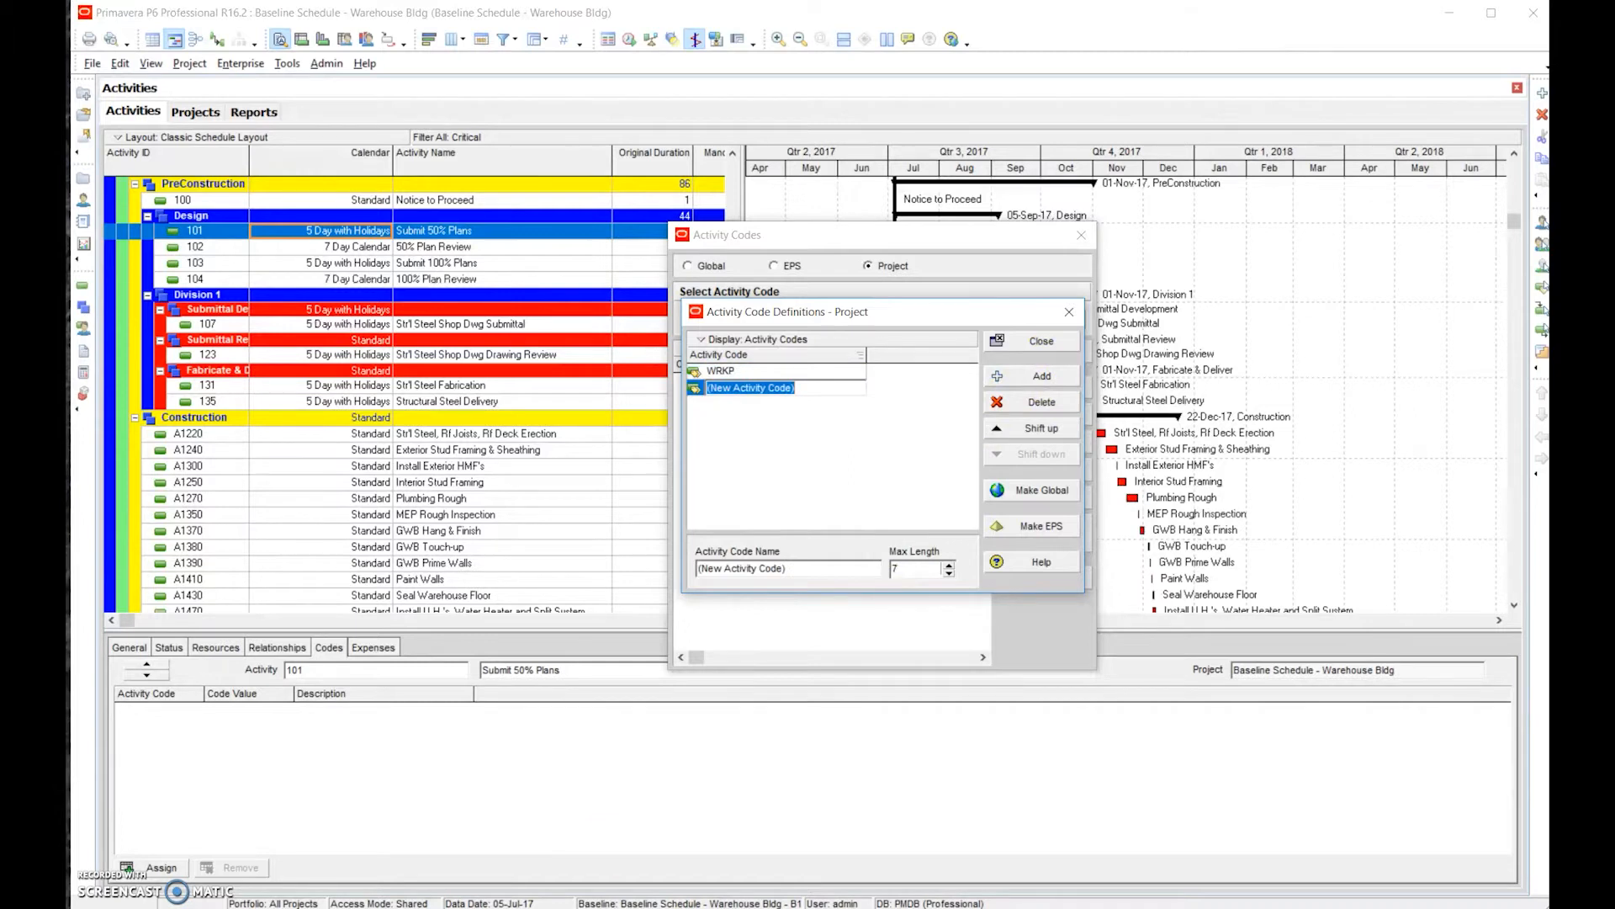
key(alt+Tab)
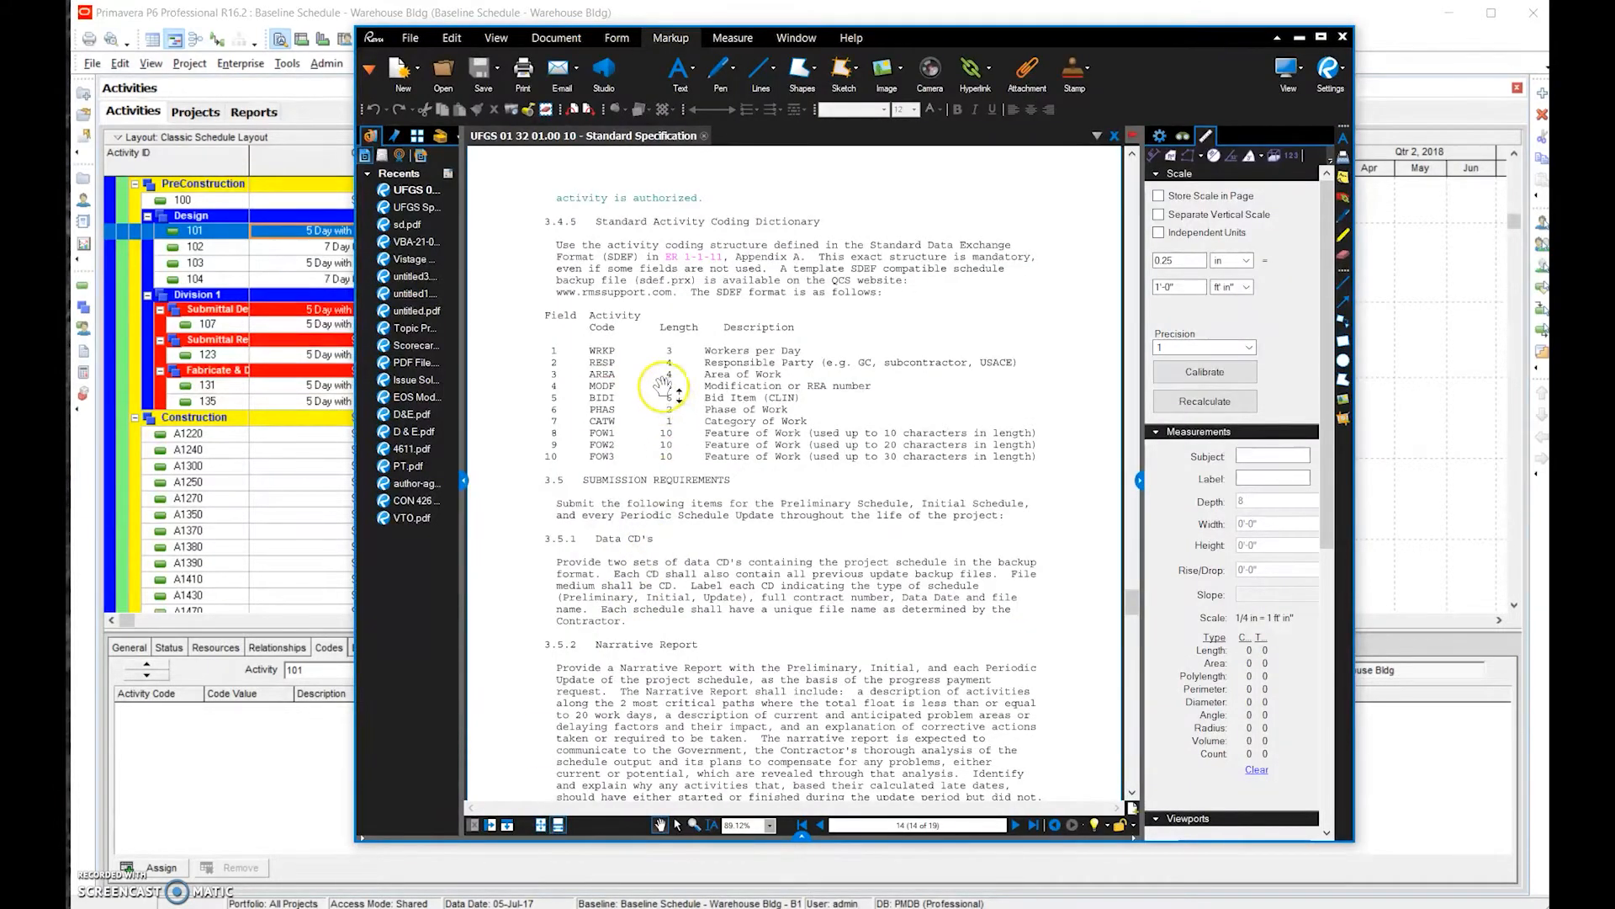
click(313, 474)
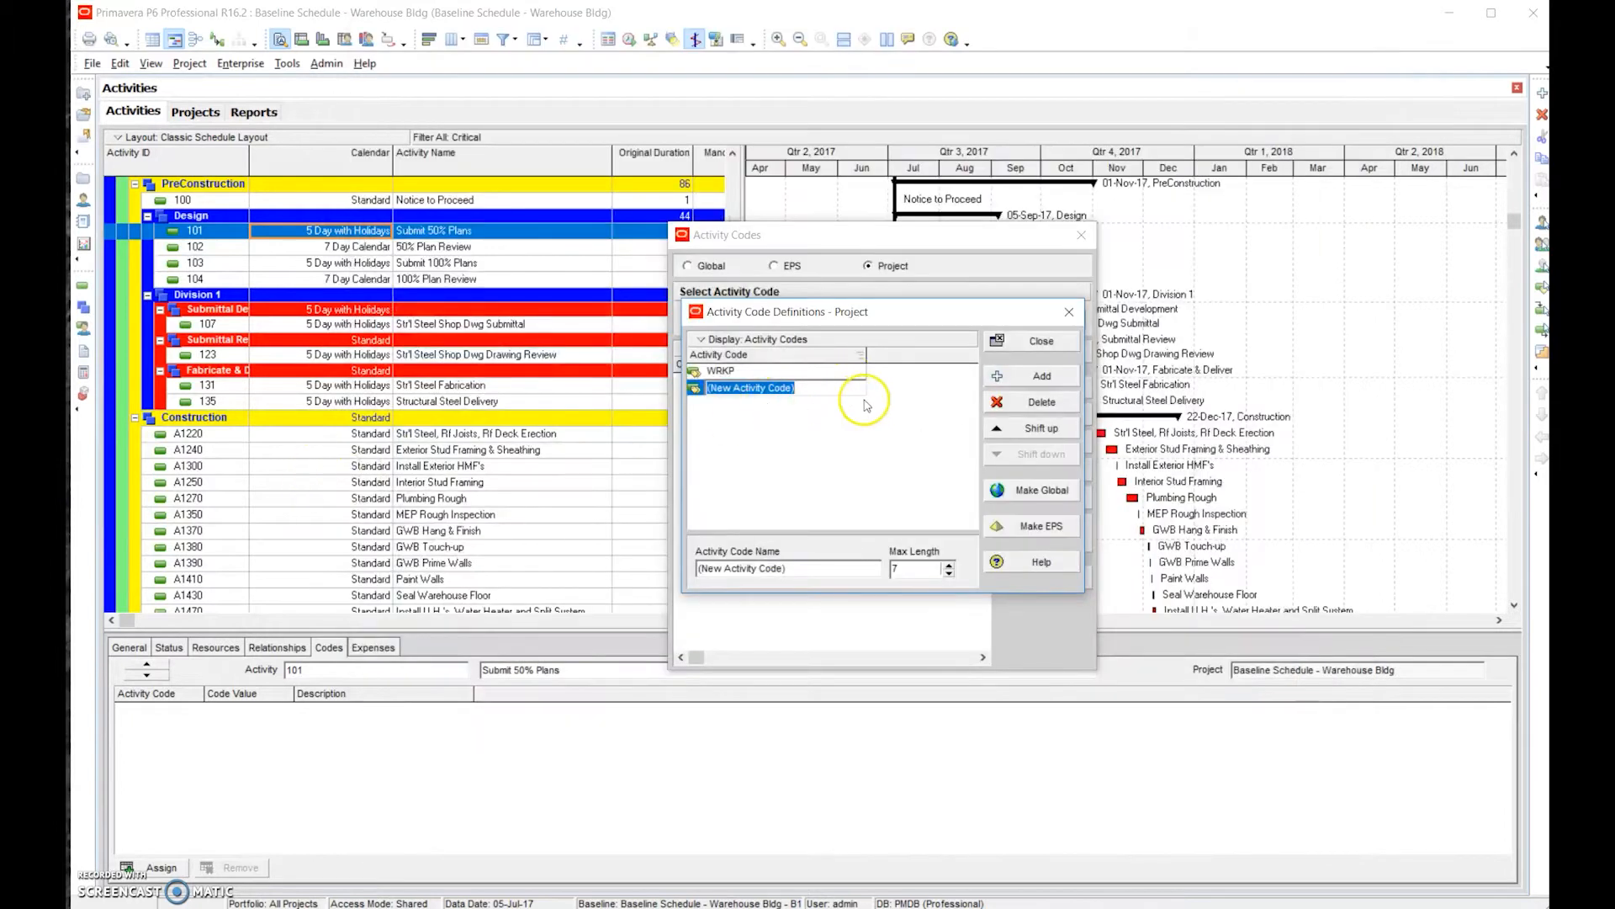
text(RESP)
click(951, 572)
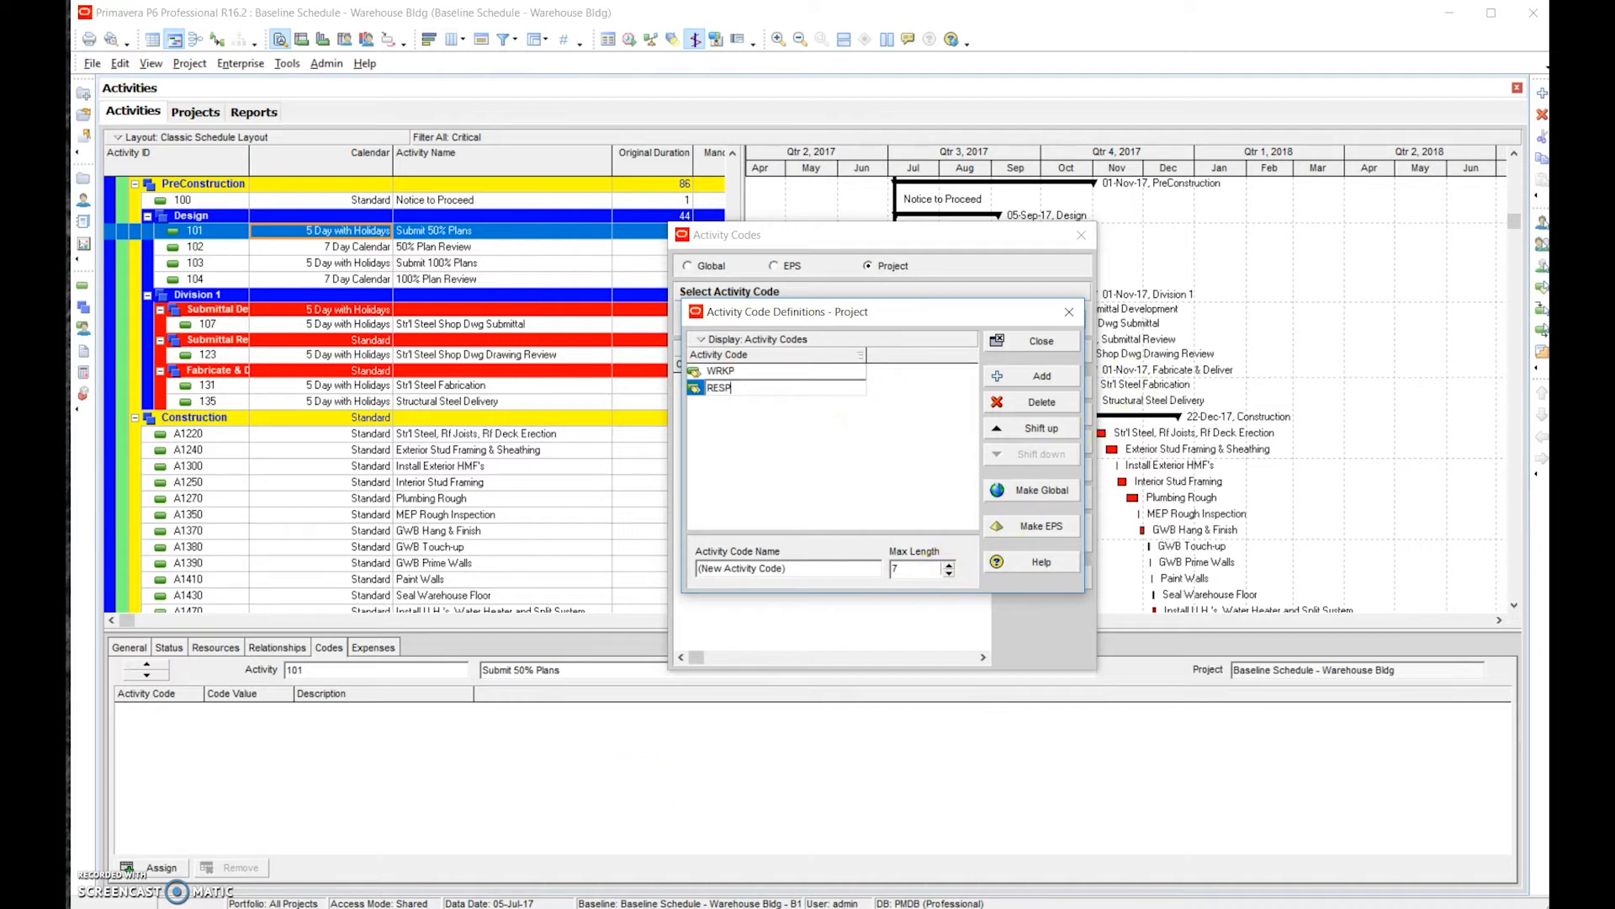
key(alt+Tab)
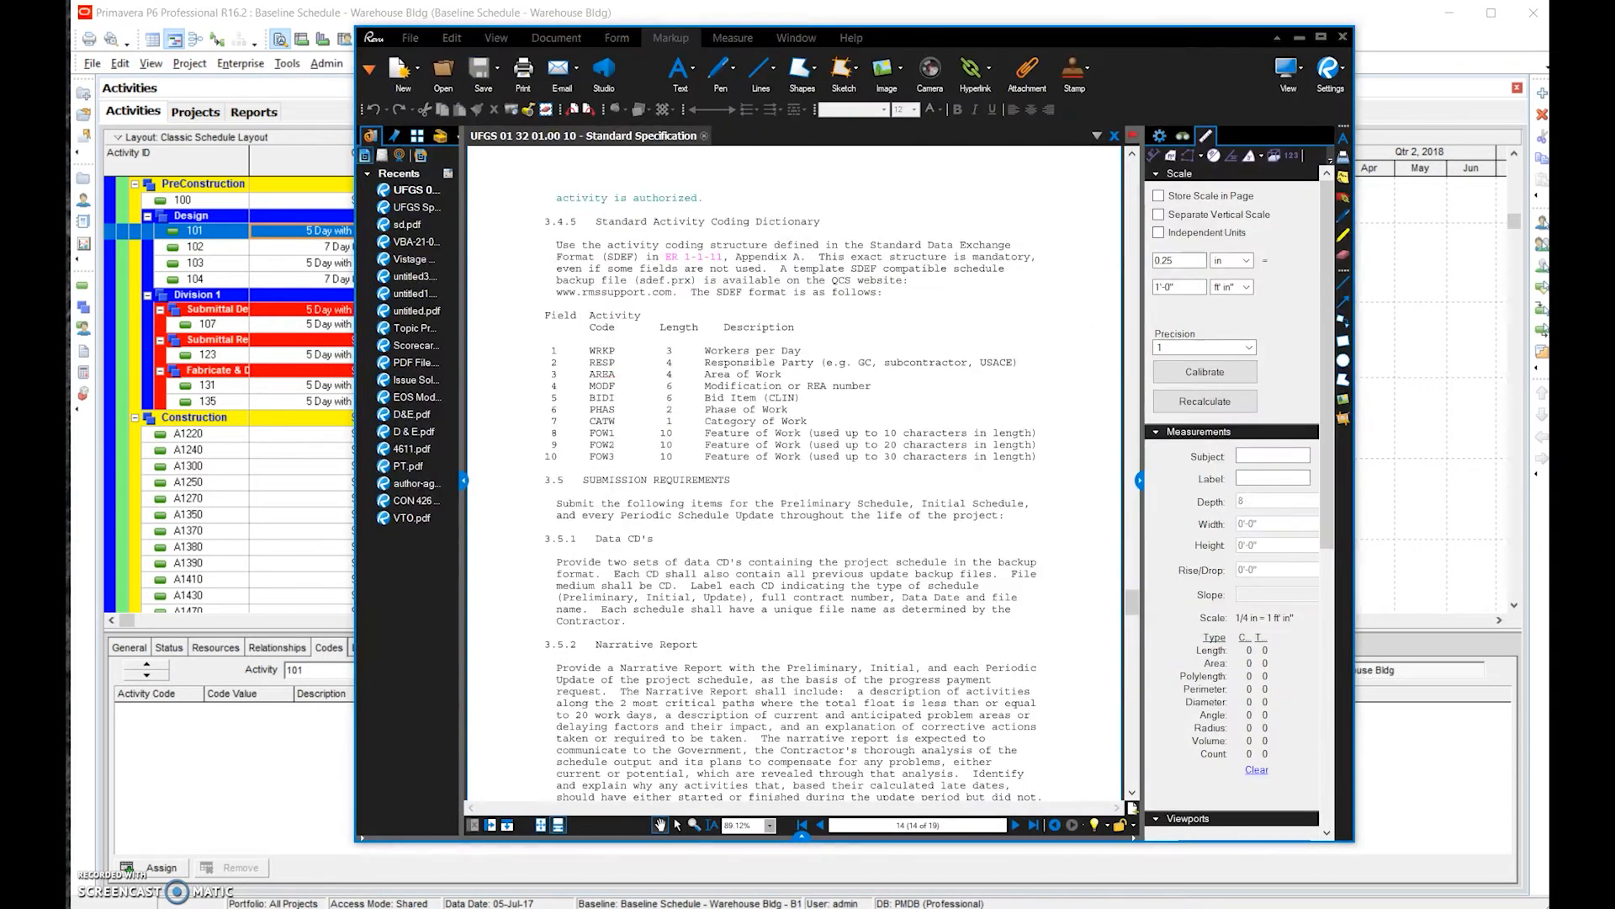
key(alt+Tab)
click(949, 567)
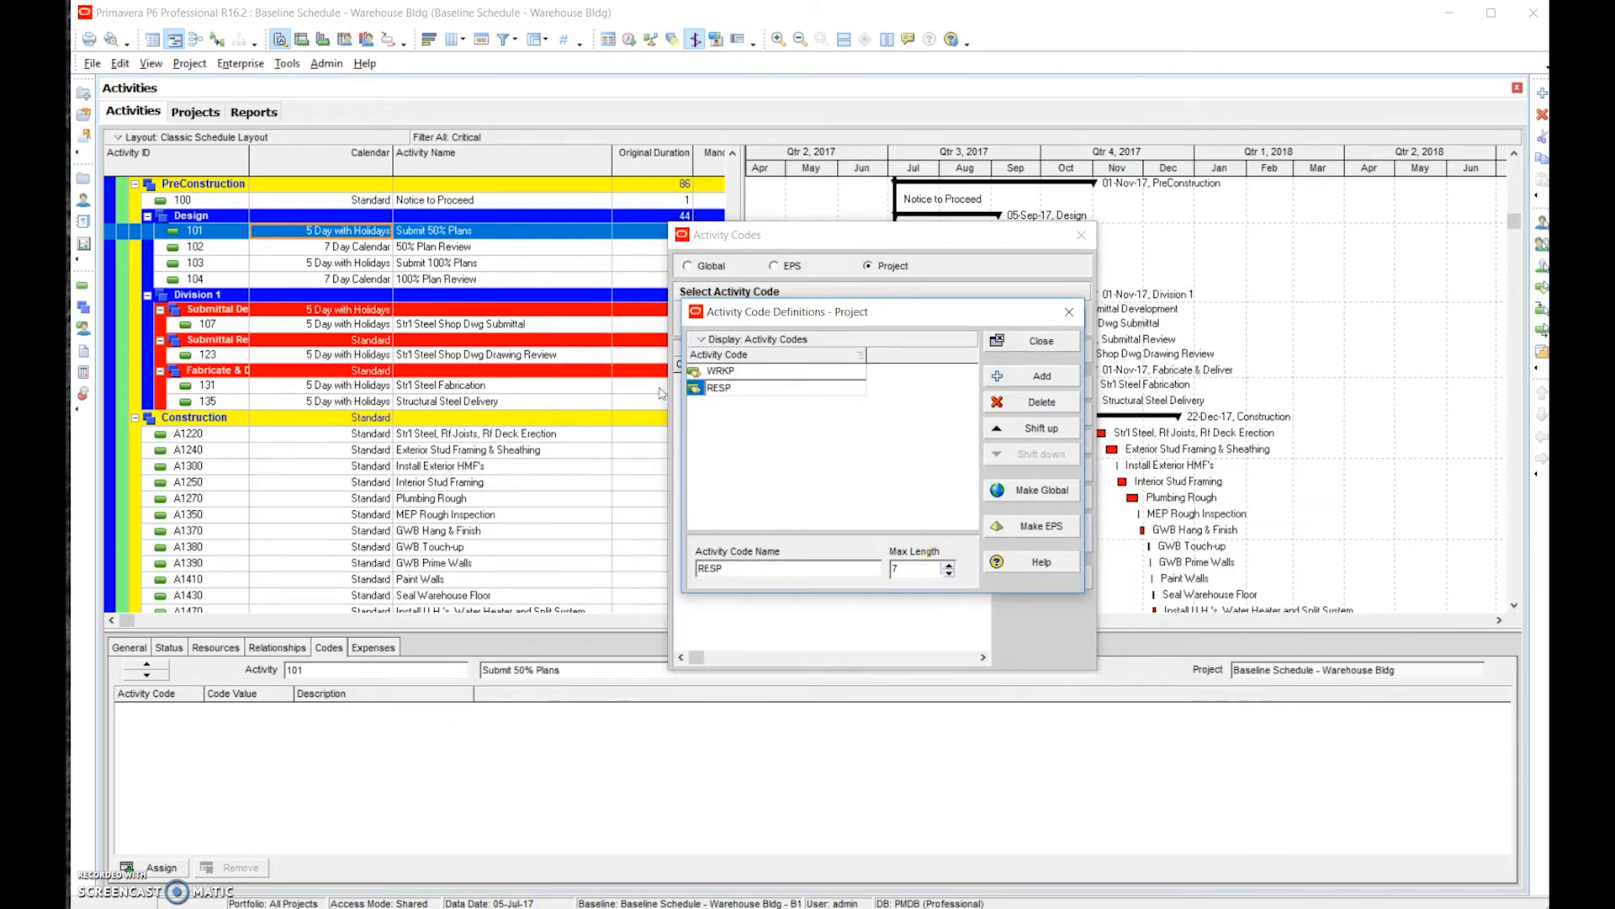
click(949, 566)
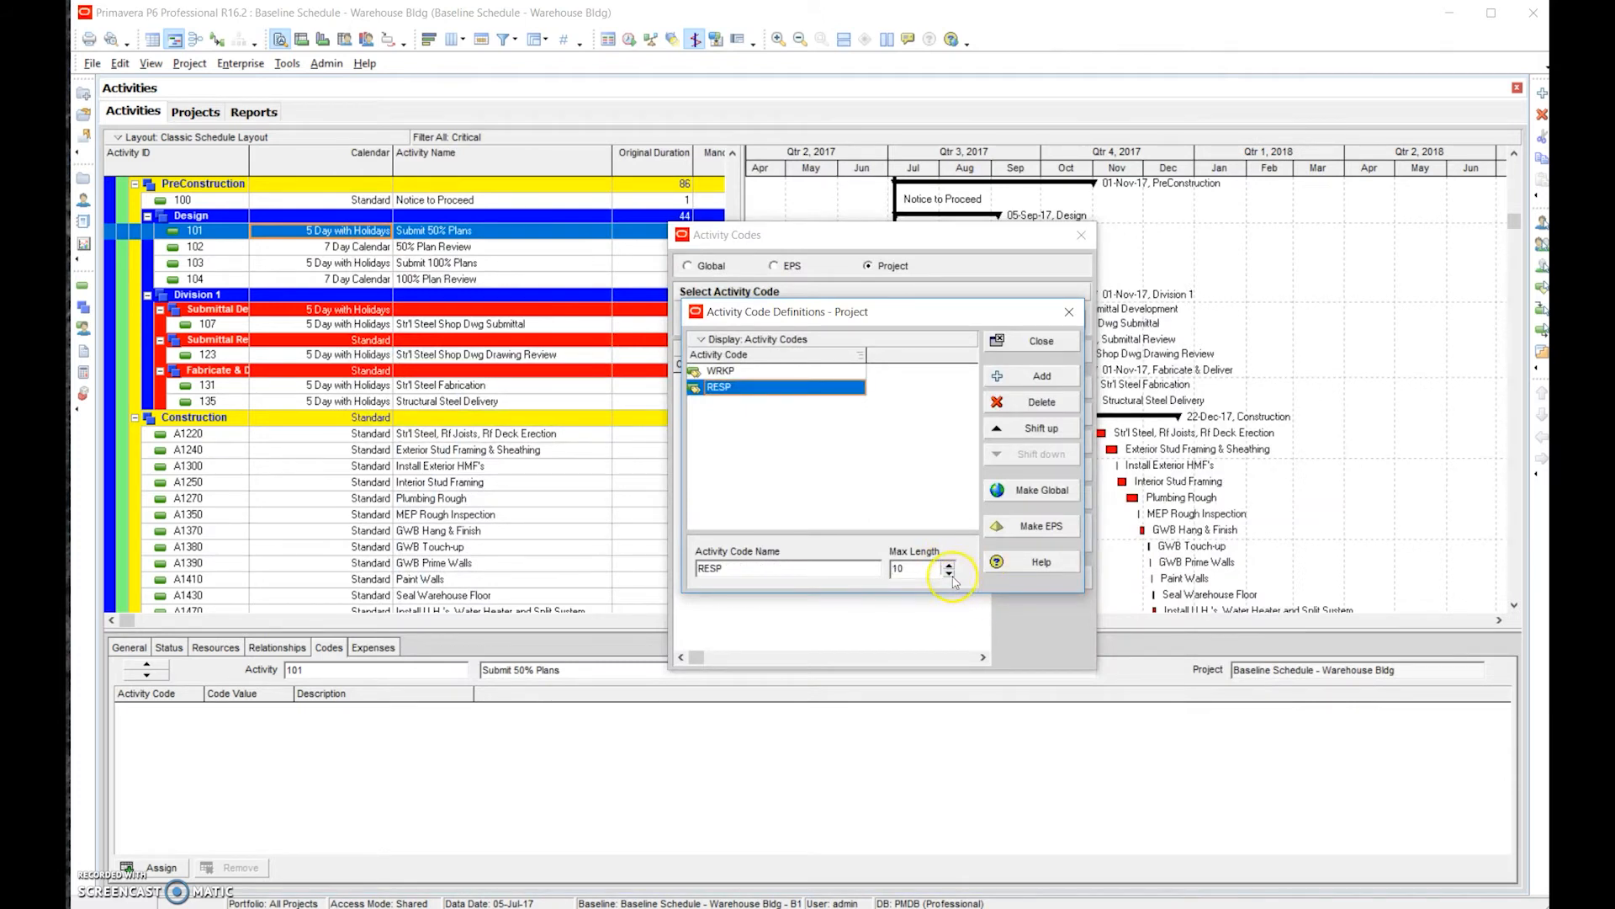
click(949, 574)
click(949, 575)
click(949, 575)
click(949, 574)
click(949, 575)
Add an activity code named AREA with a maximum length of 4.
click(1033, 379)
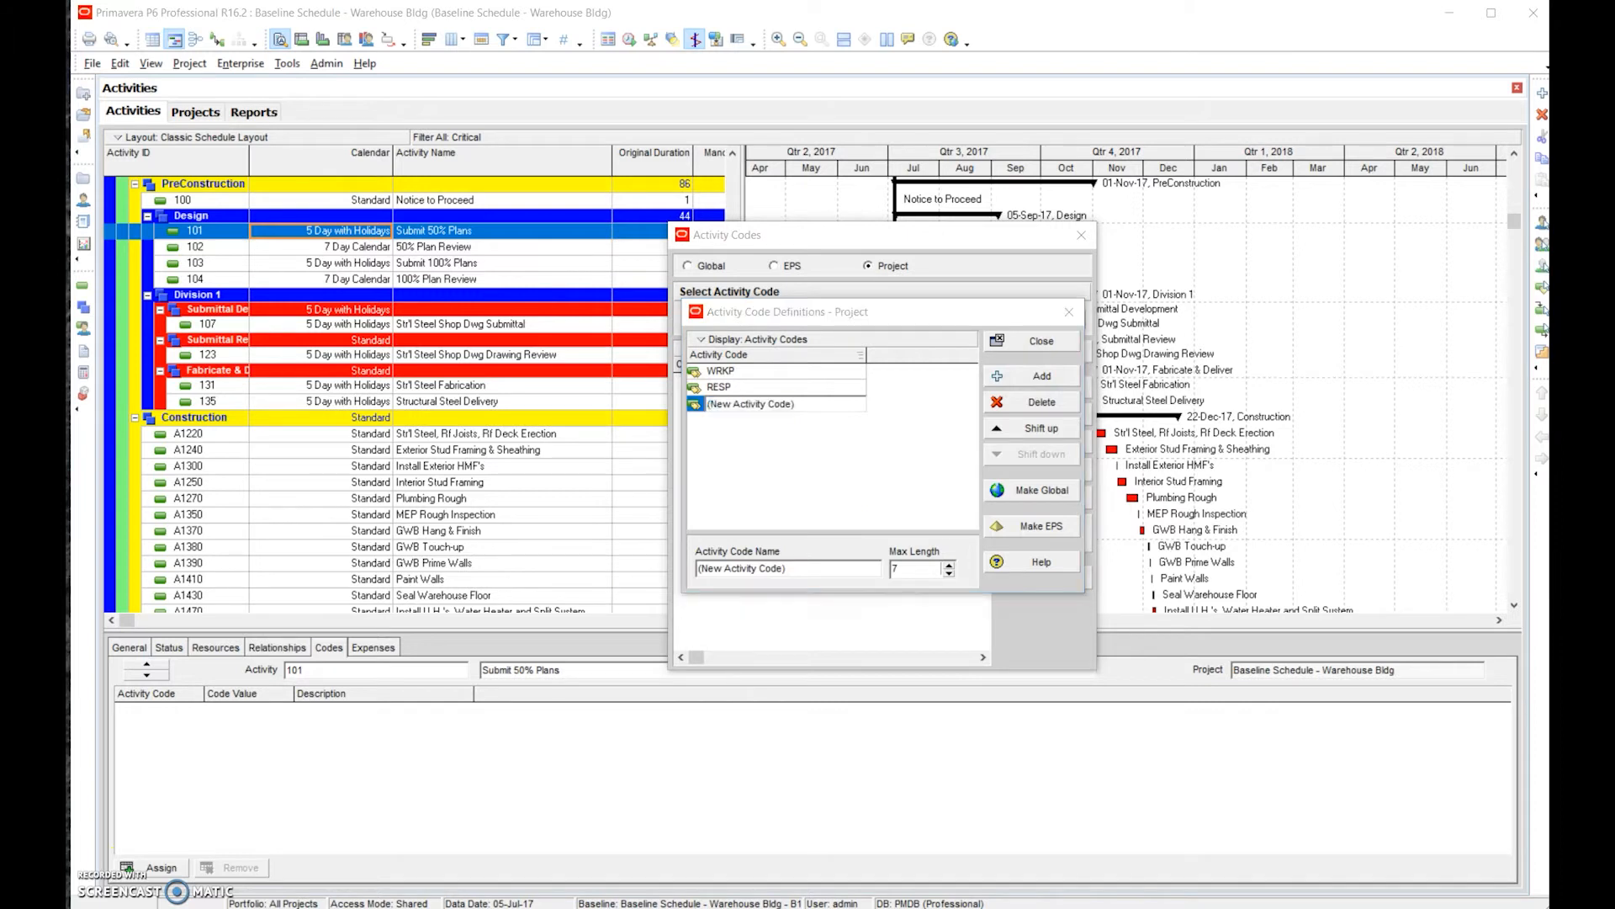
key(alt+Tab)
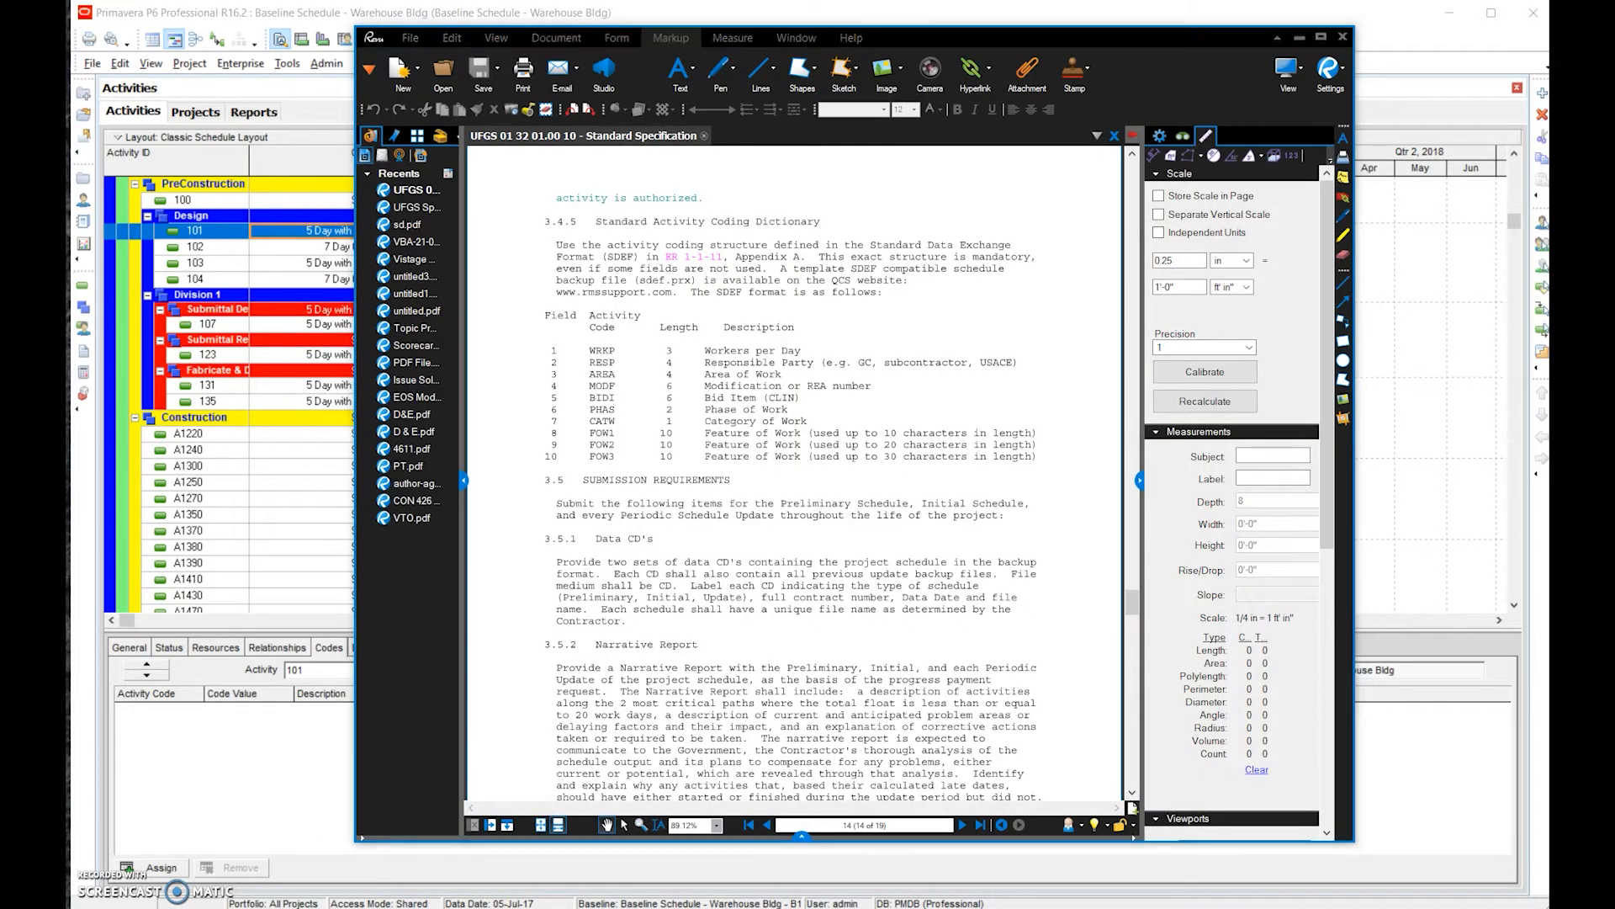
key(alt+Tab)
text(AR)
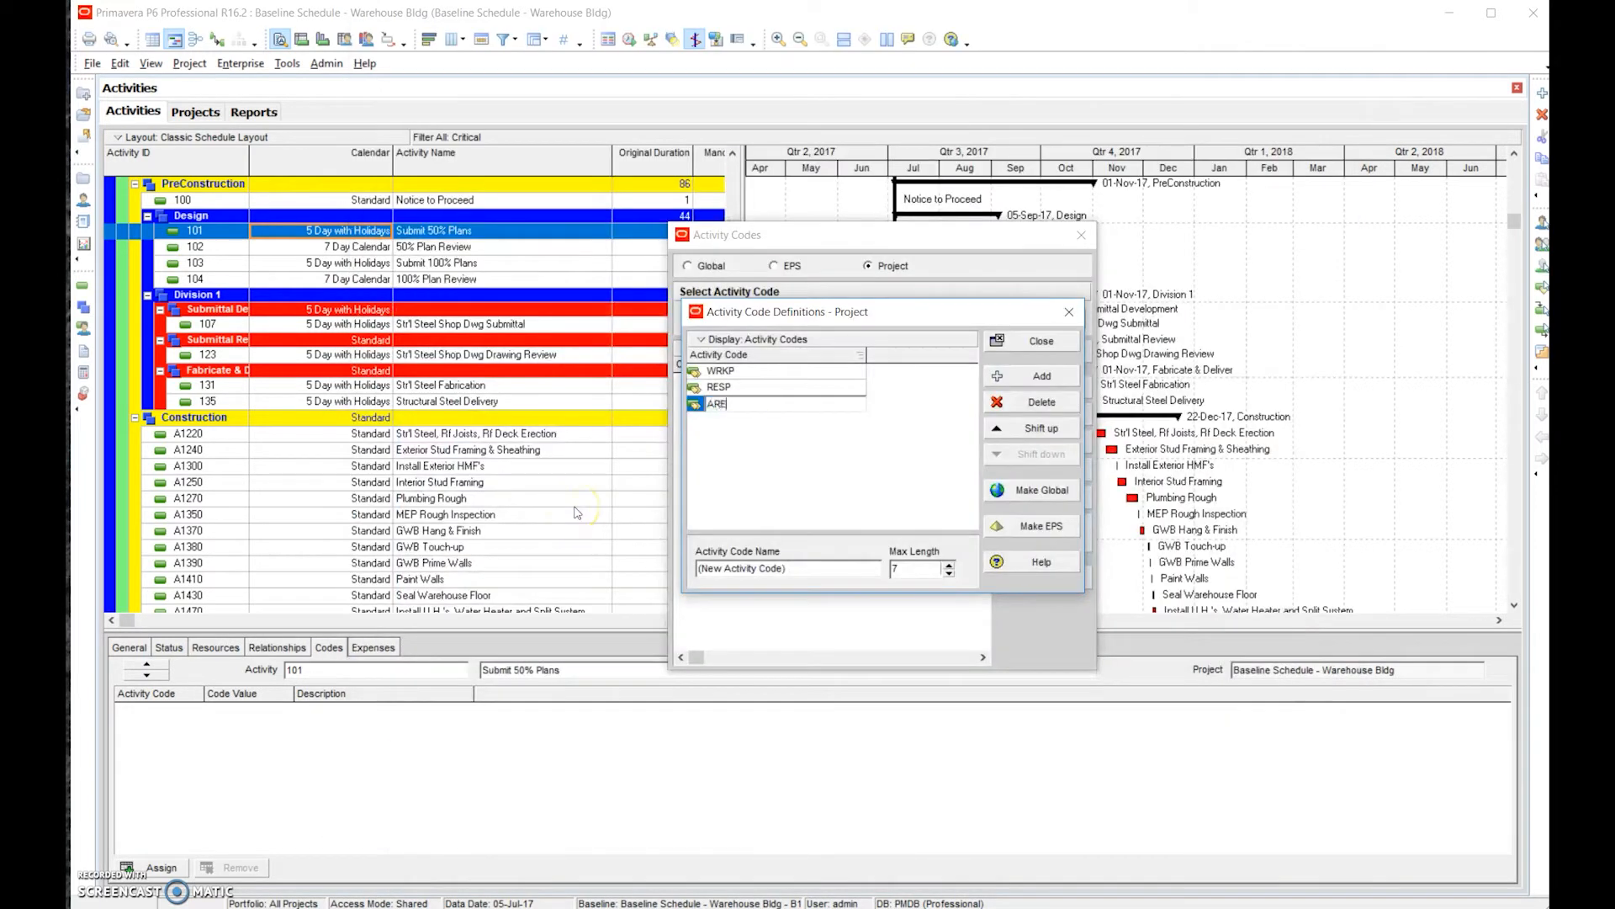
click(949, 574)
click(948, 577)
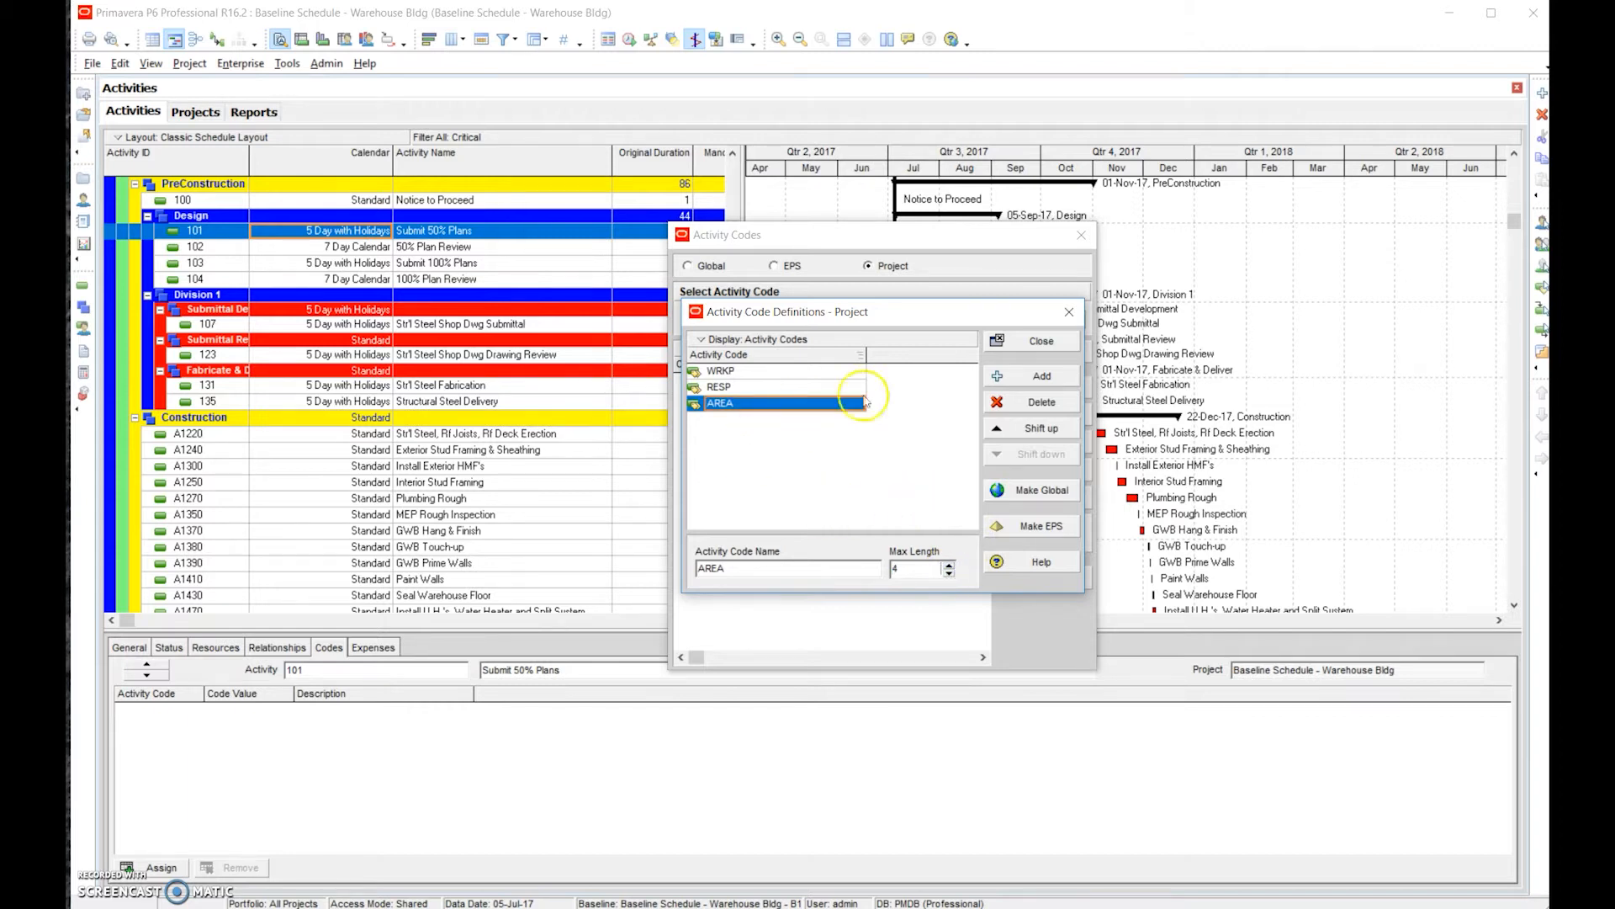
Check the specification's remaining codes and add an activity code named FOW with a maximum length of 30.
key(alt+Tab)
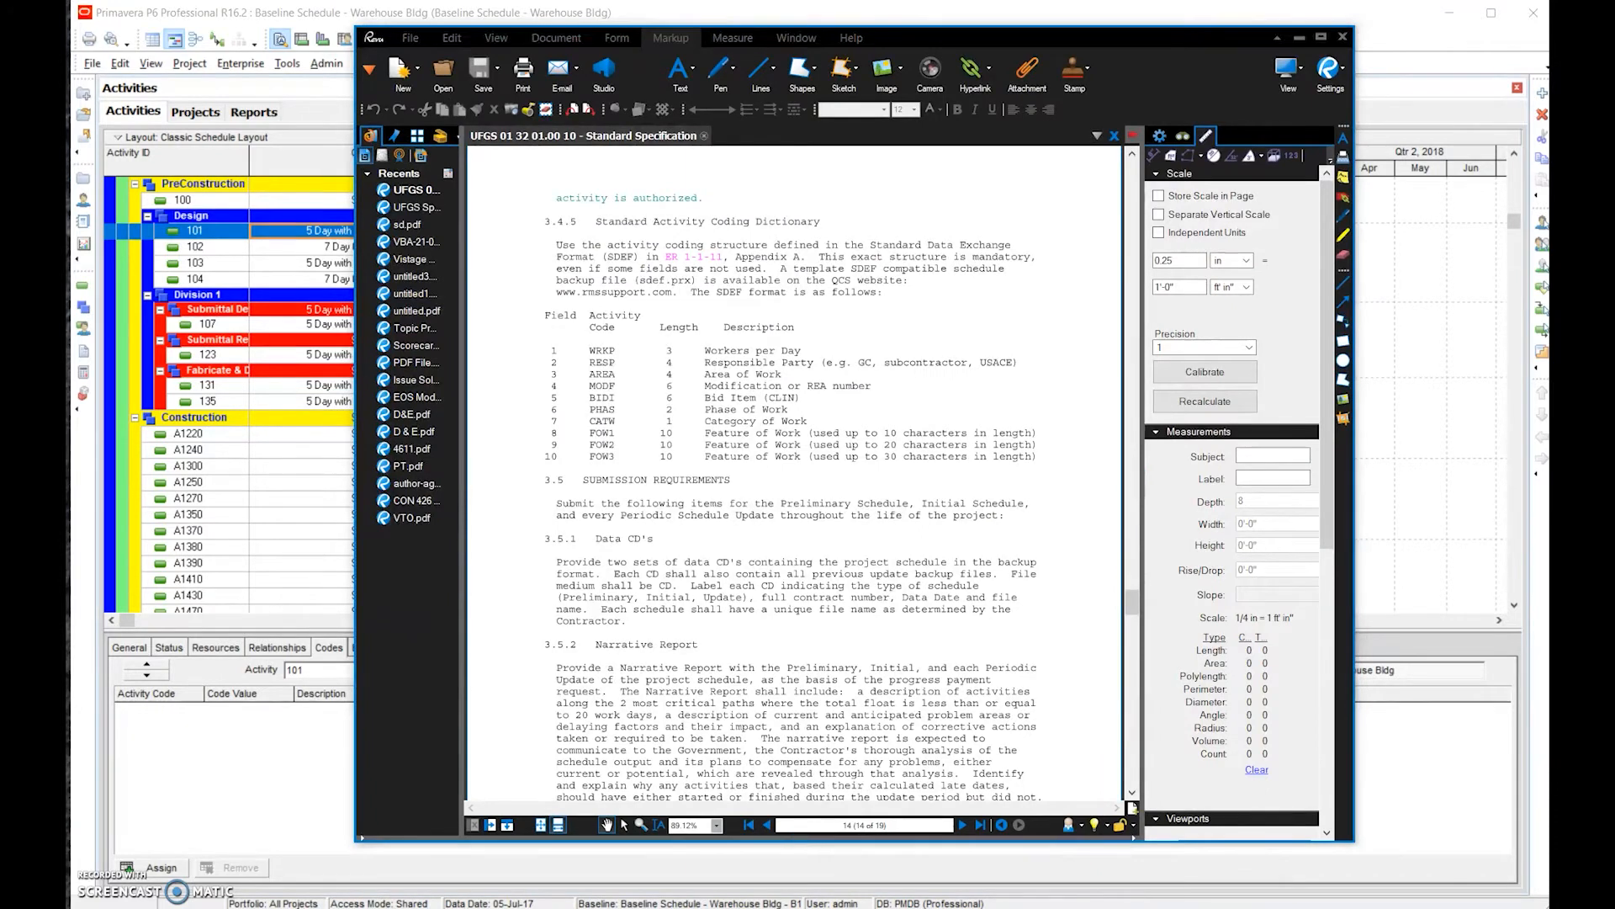
key(alt+Tab)
click(1010, 378)
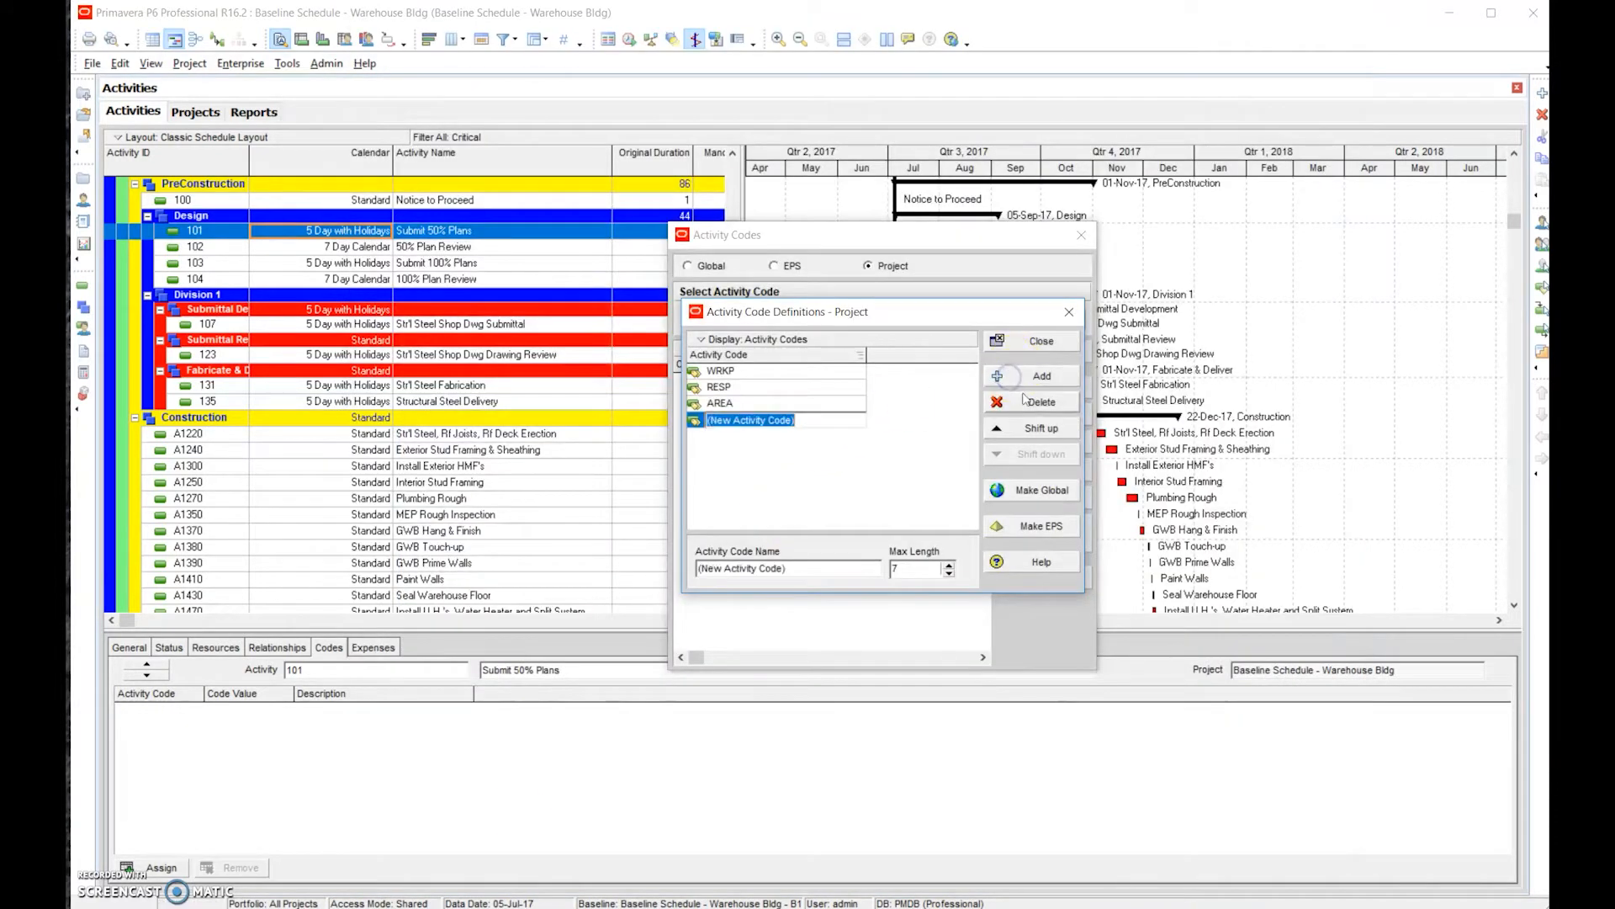
text(FOW)
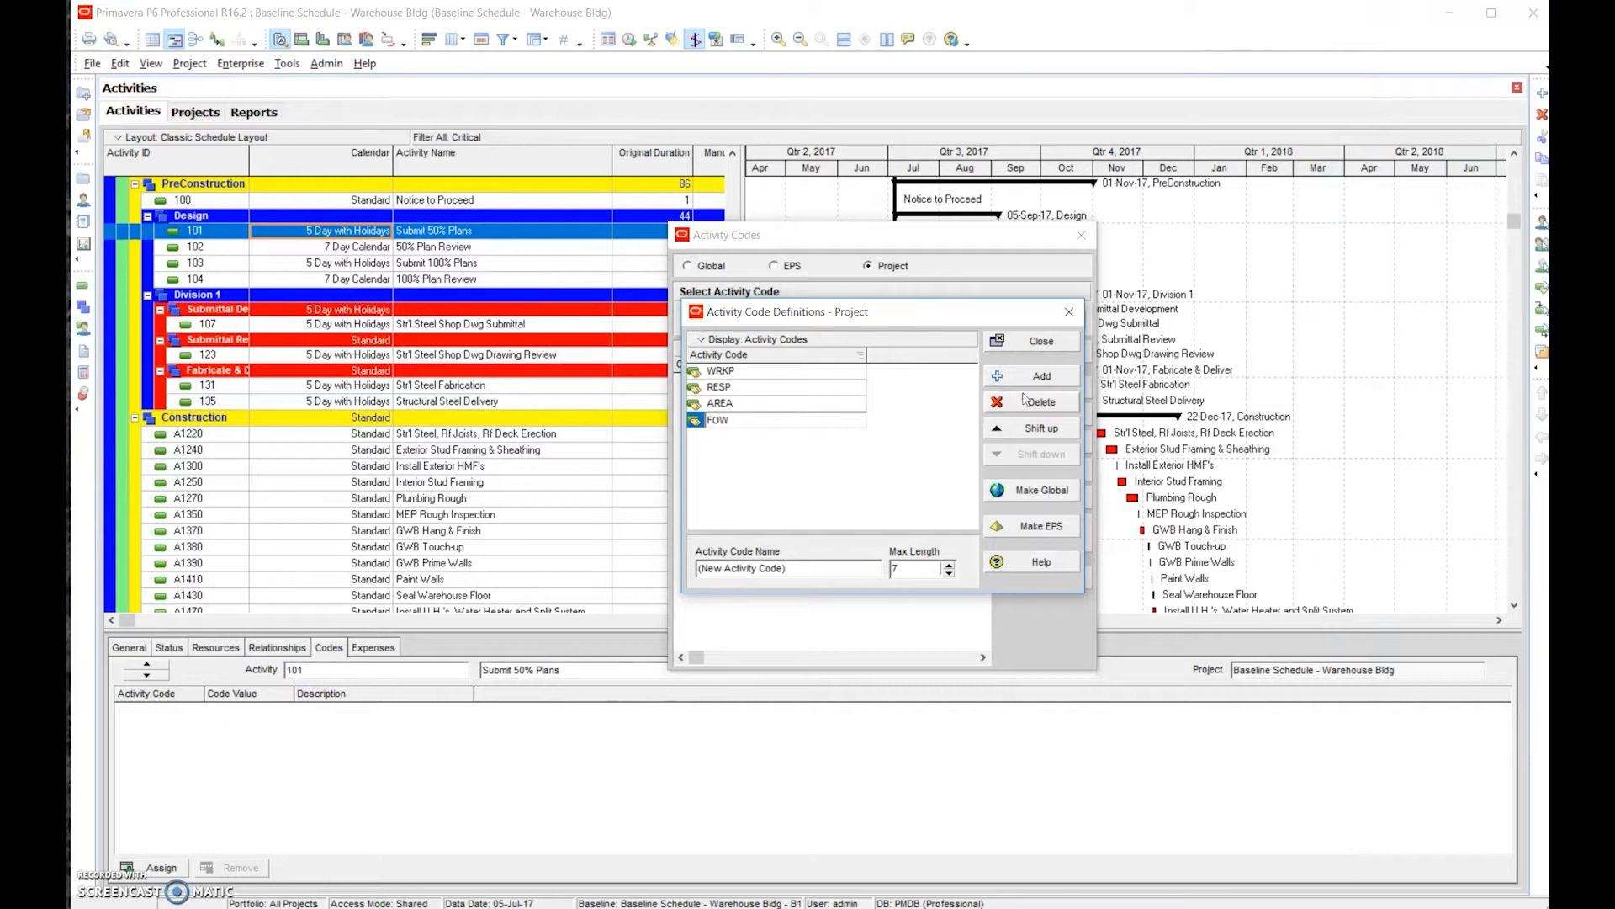
click(911, 570)
drag(911, 569, 881, 569)
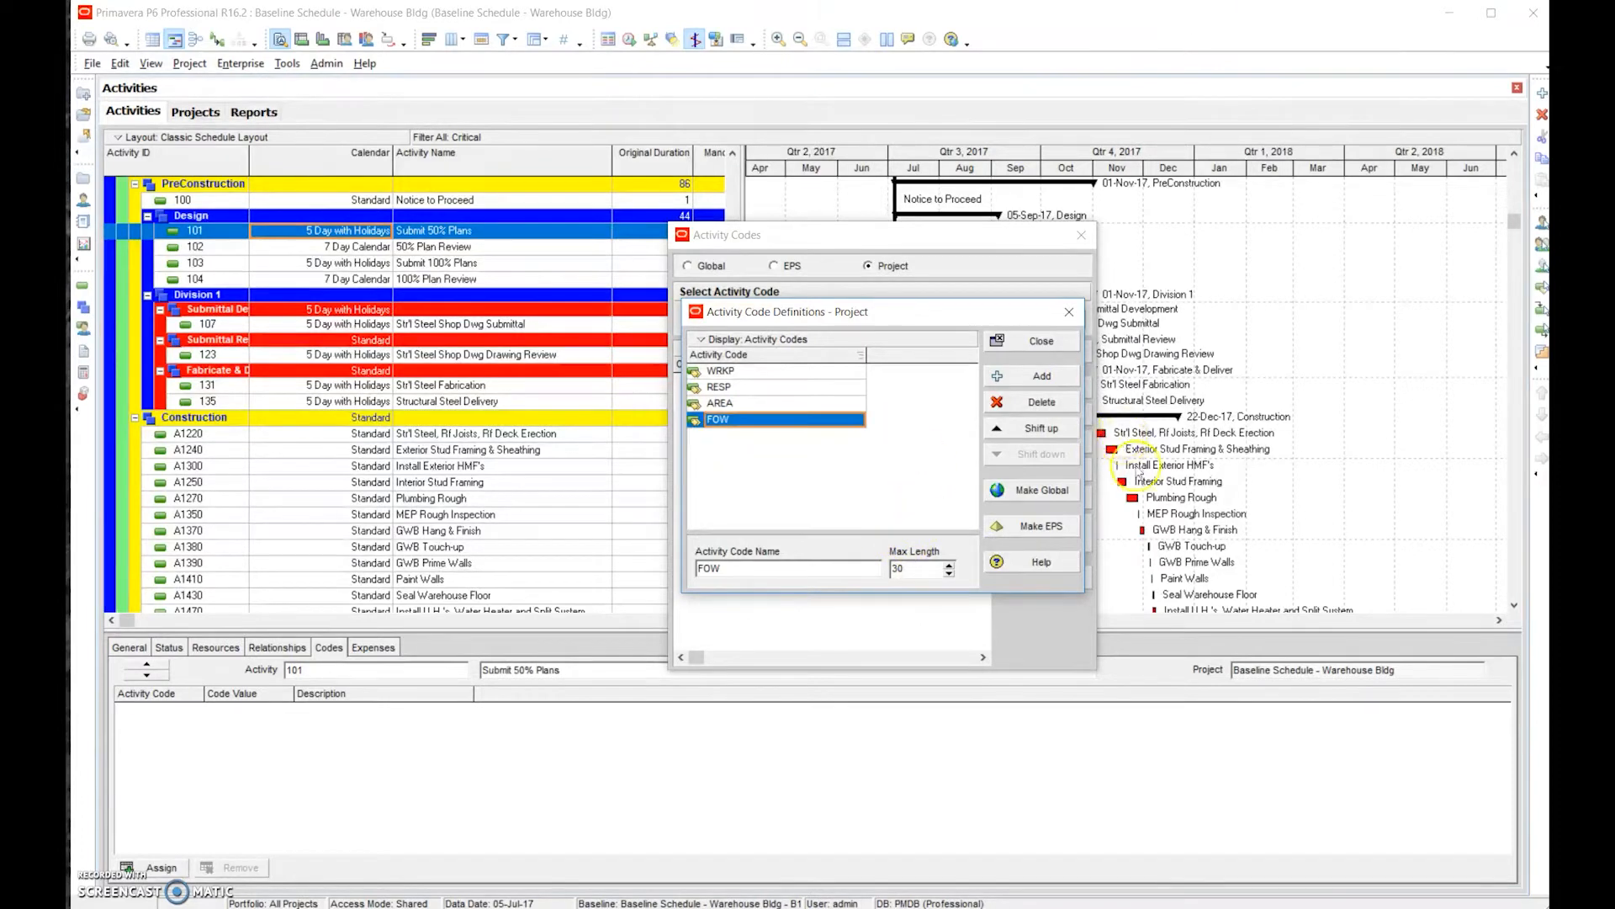
Select the WRKP definition and close the code definitions to return to its list of code values.
click(744, 371)
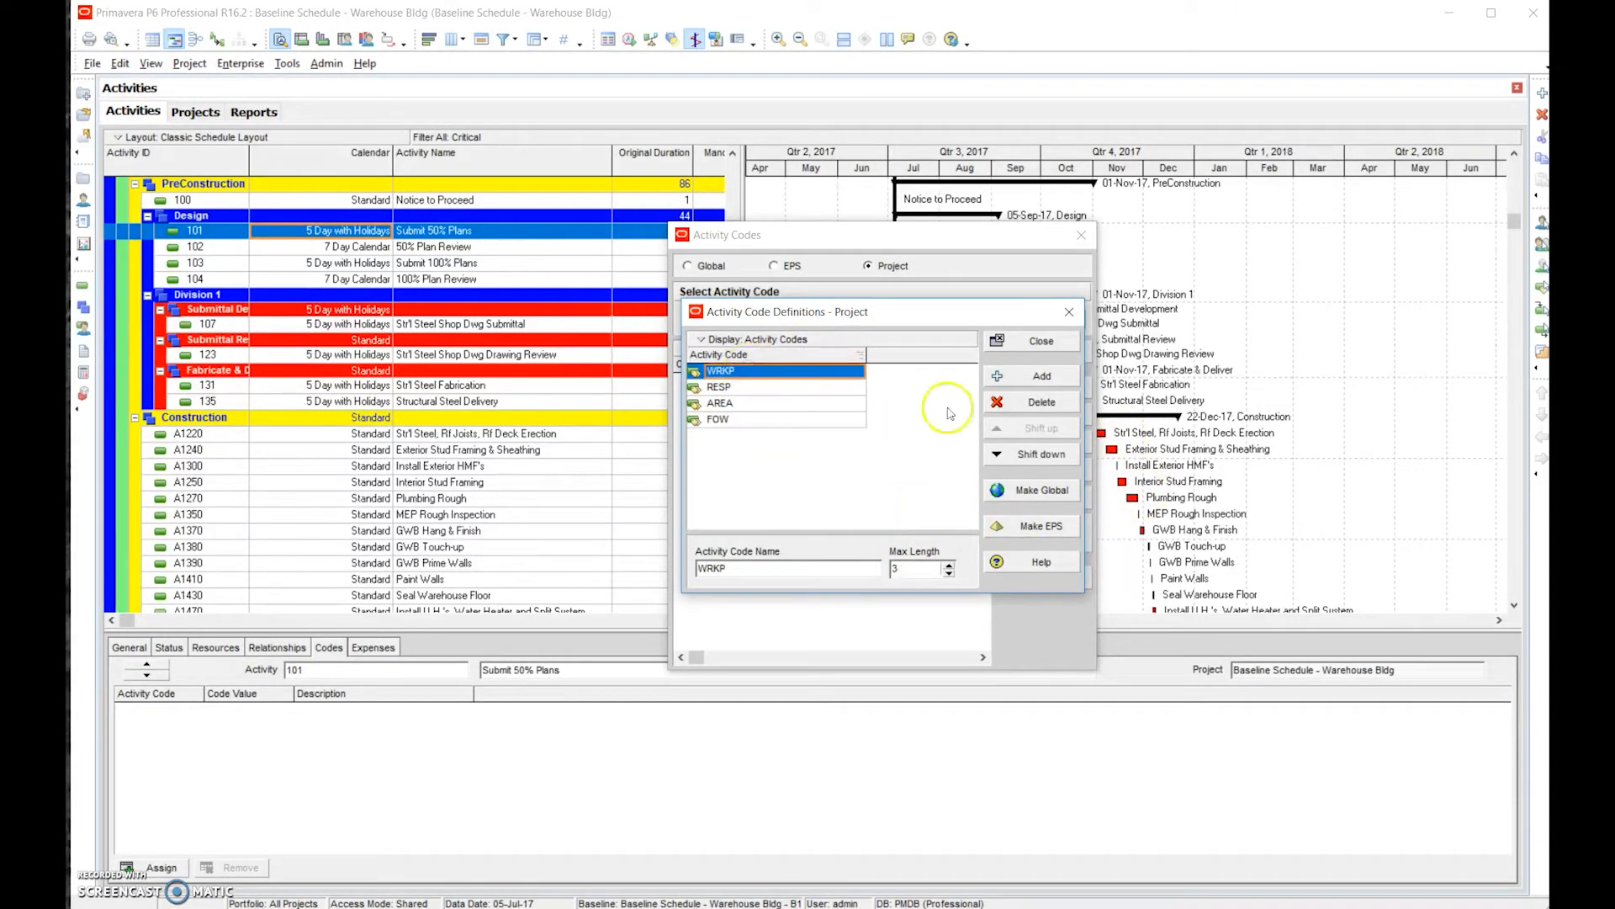
click(1032, 344)
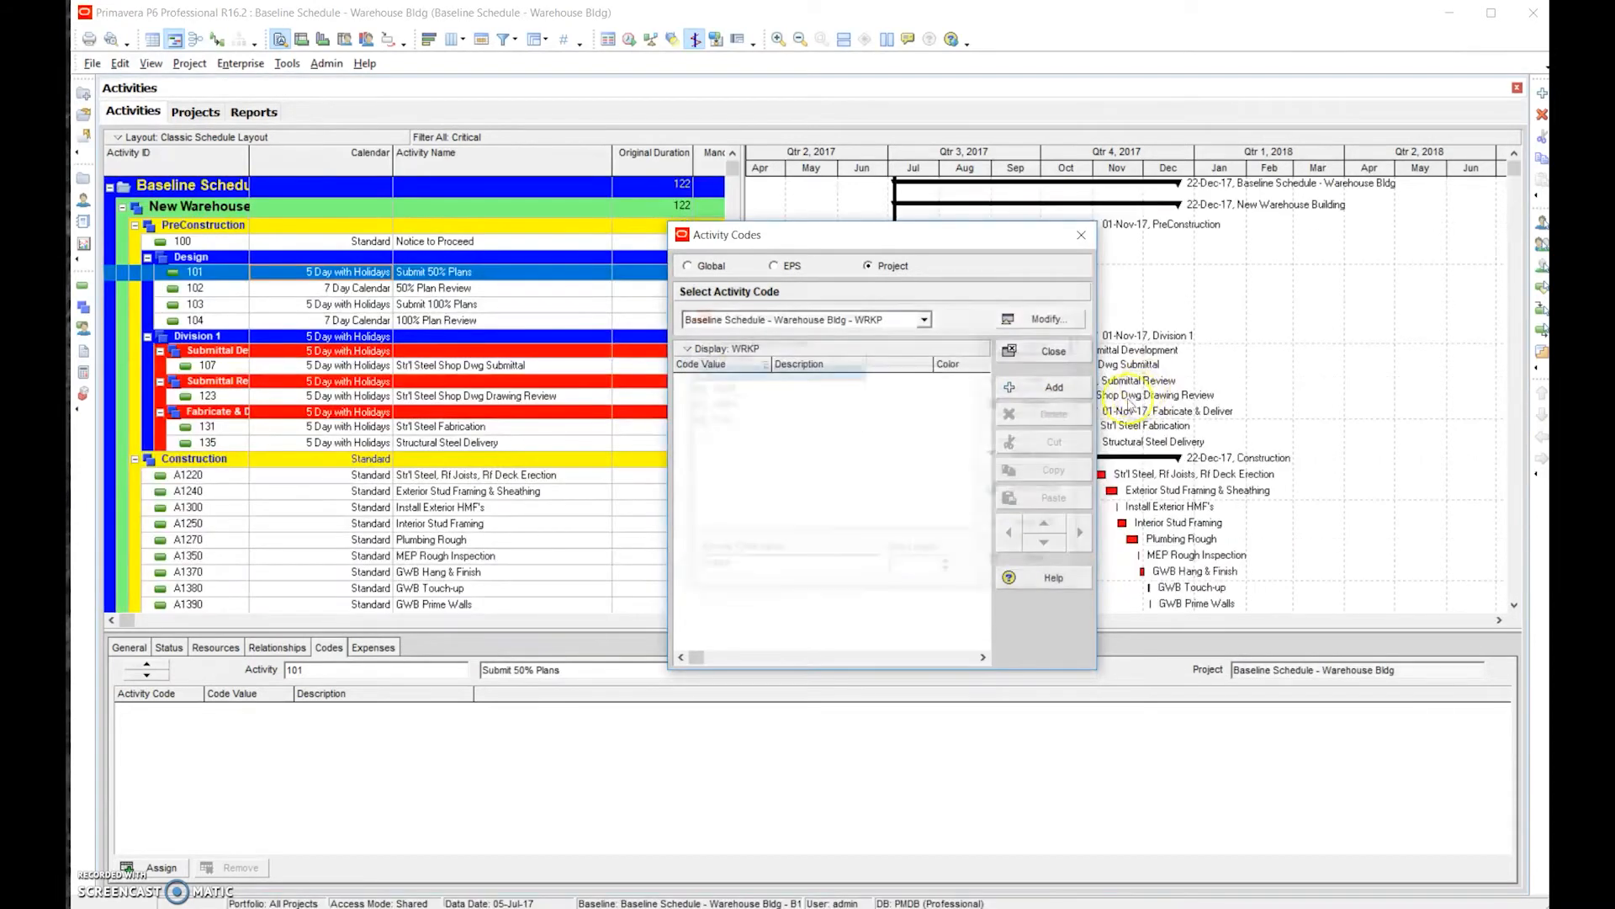
click(1043, 321)
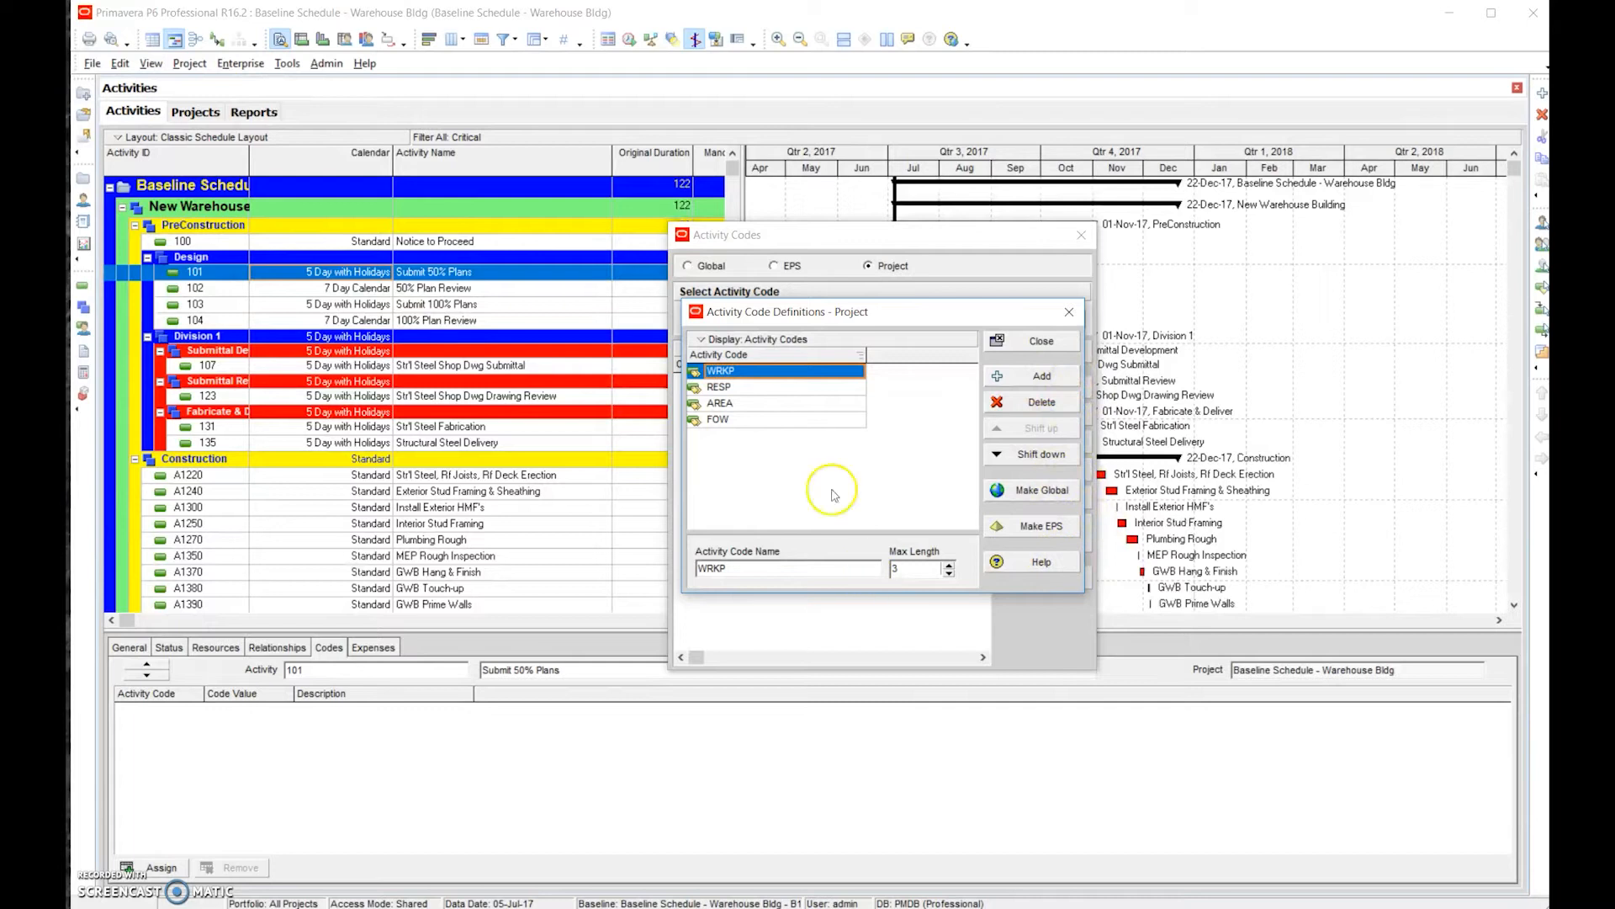
click(721, 372)
click(695, 376)
click(1042, 340)
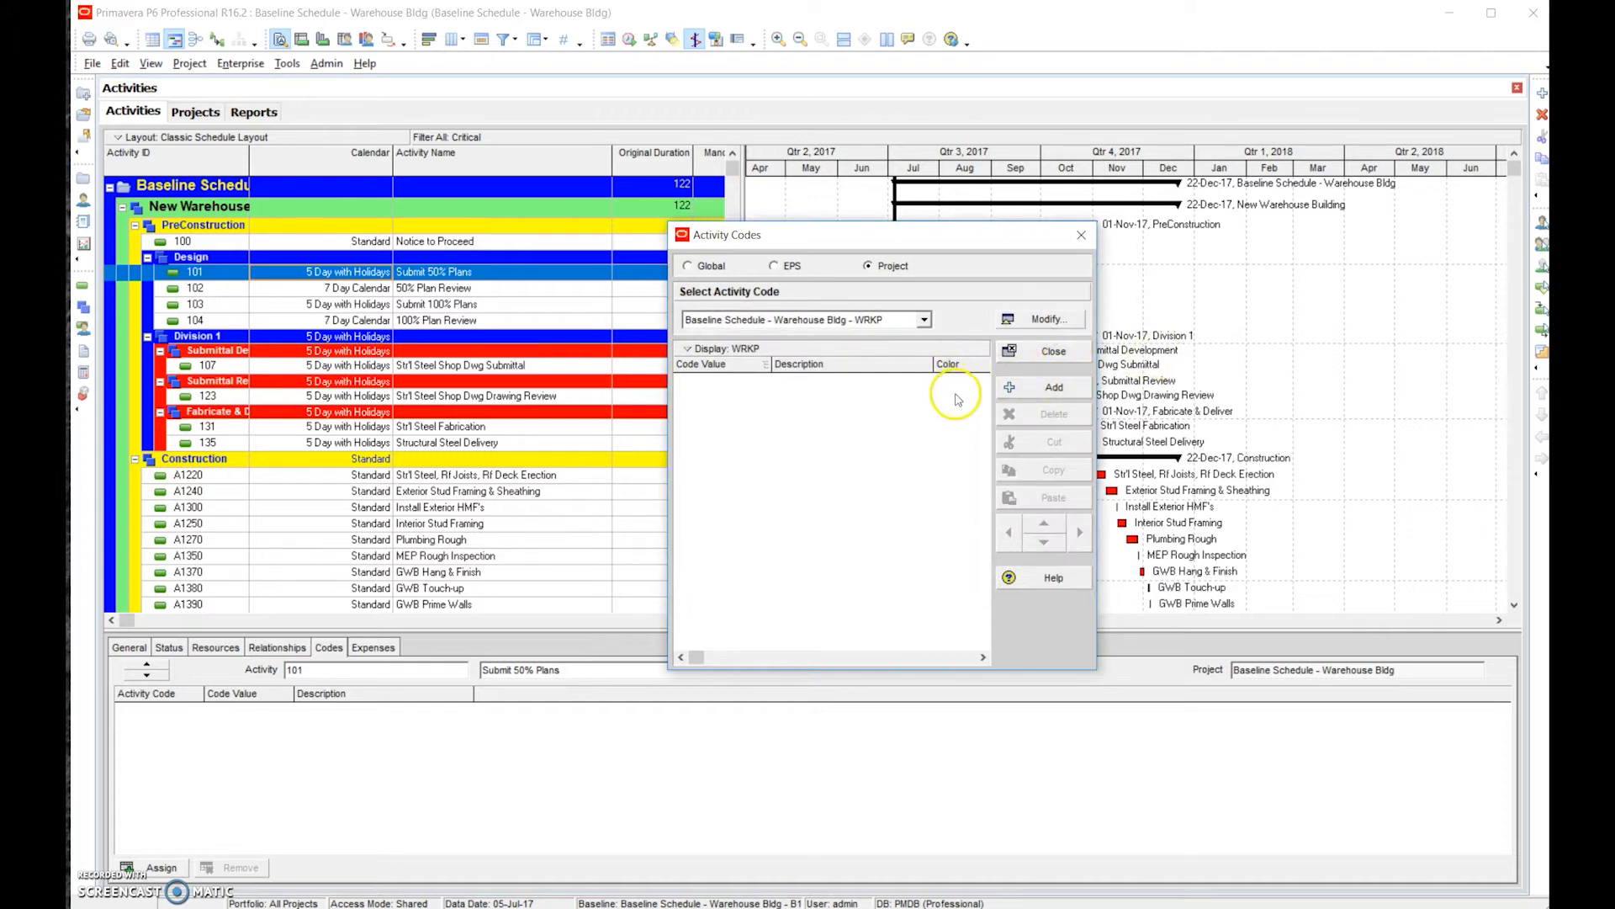
Add a WRKP code value 1 with the description One Worker.
click(1052, 388)
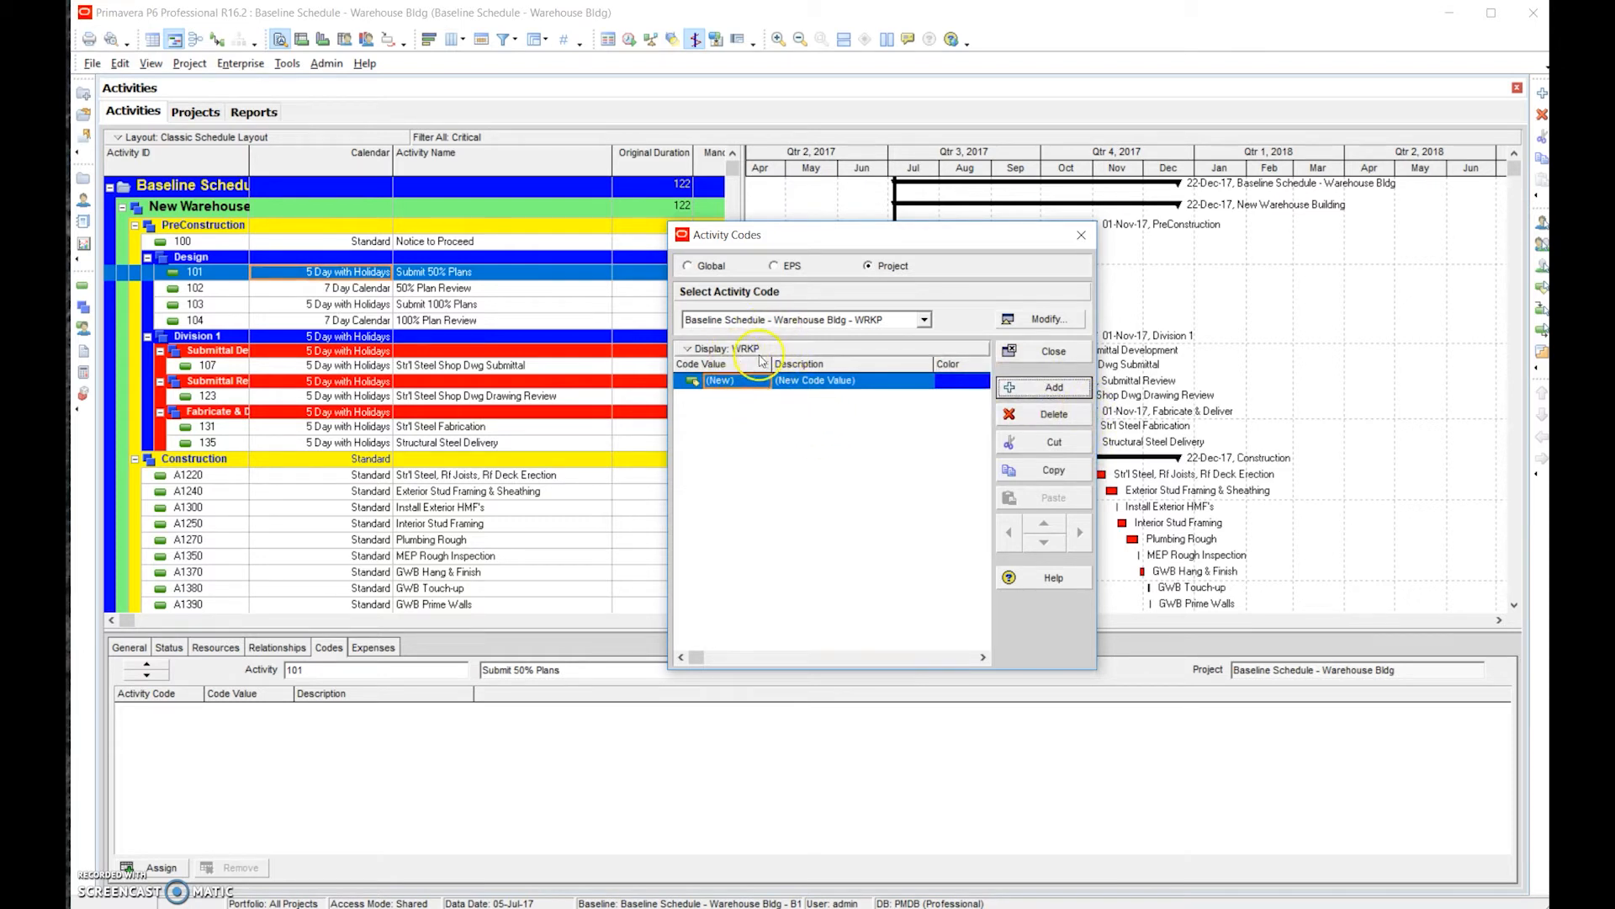
click(828, 383)
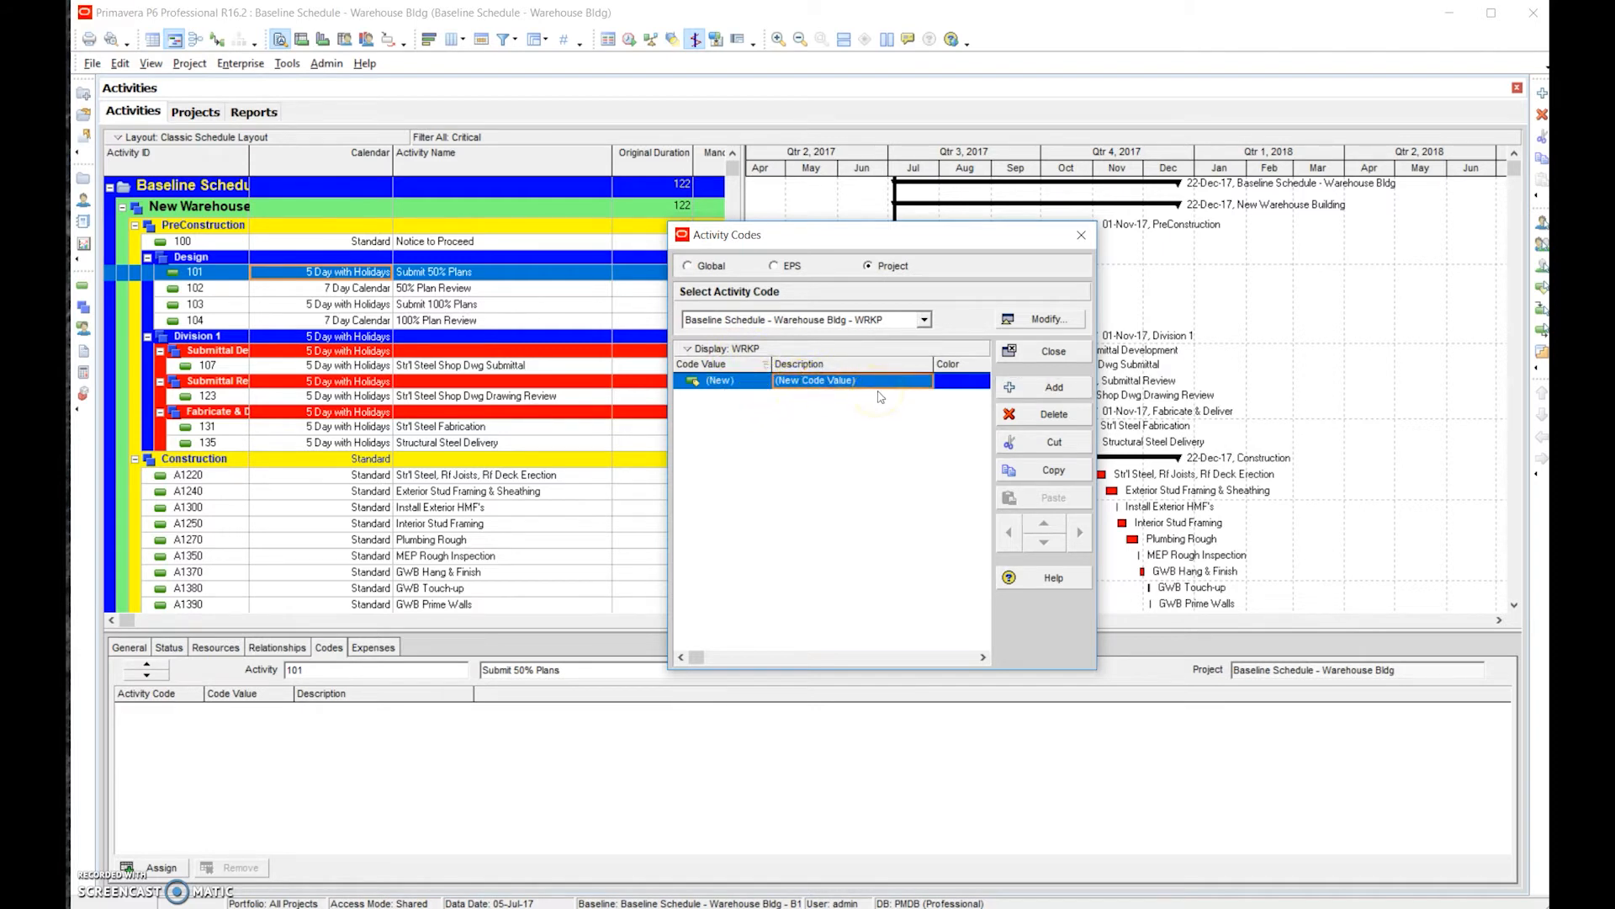
click(751, 385)
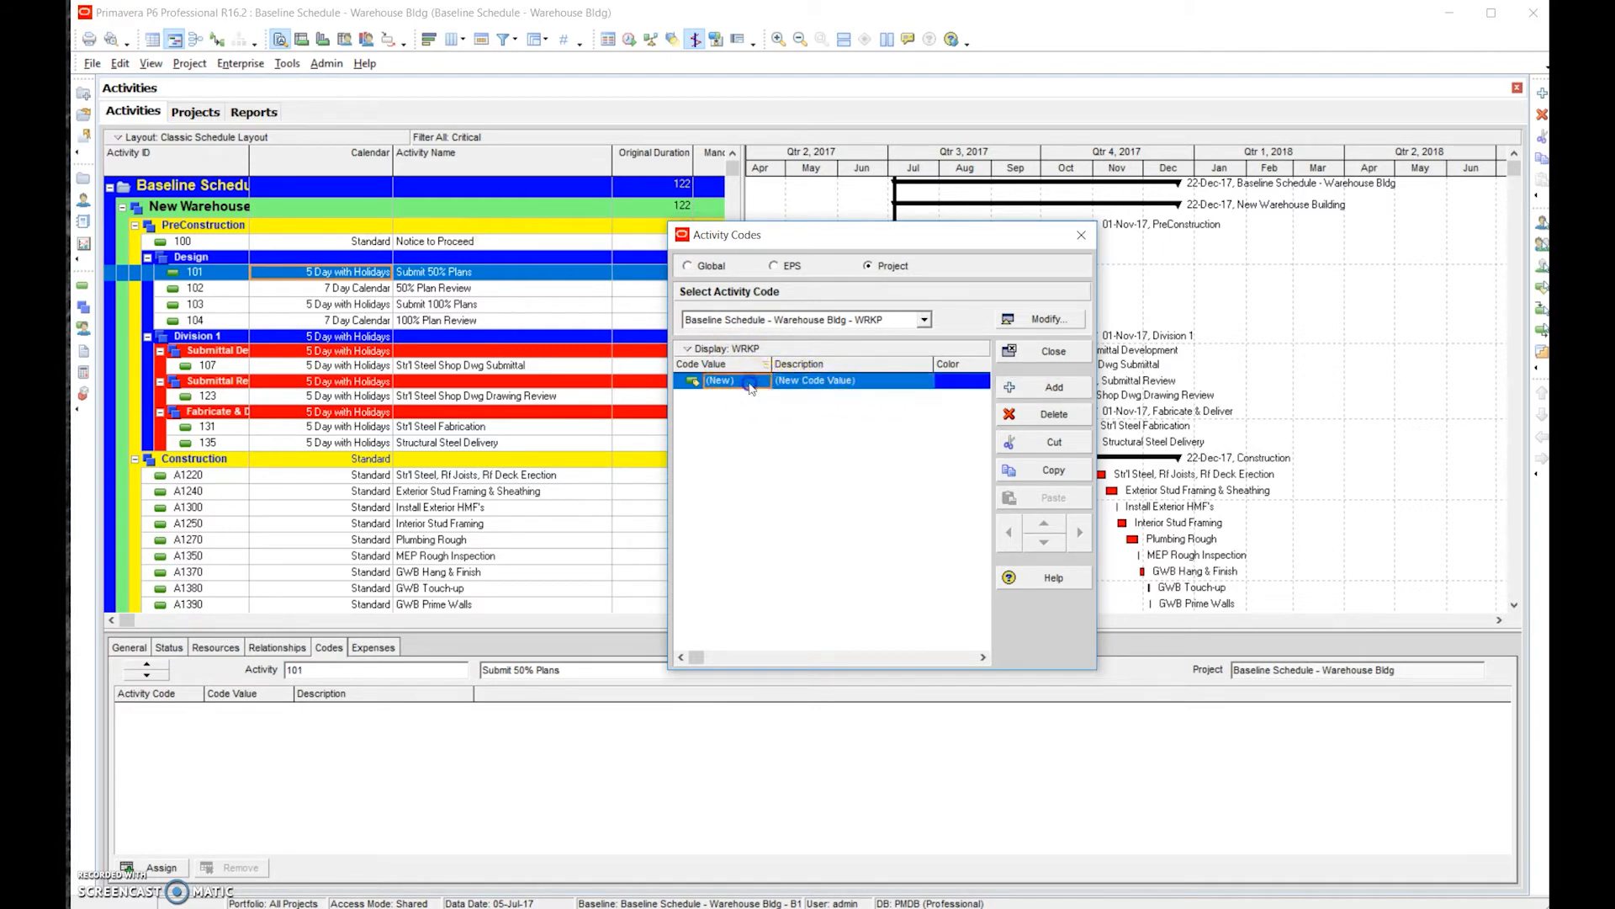
text(1)
click(844, 386)
click(867, 384)
text(One Worker)
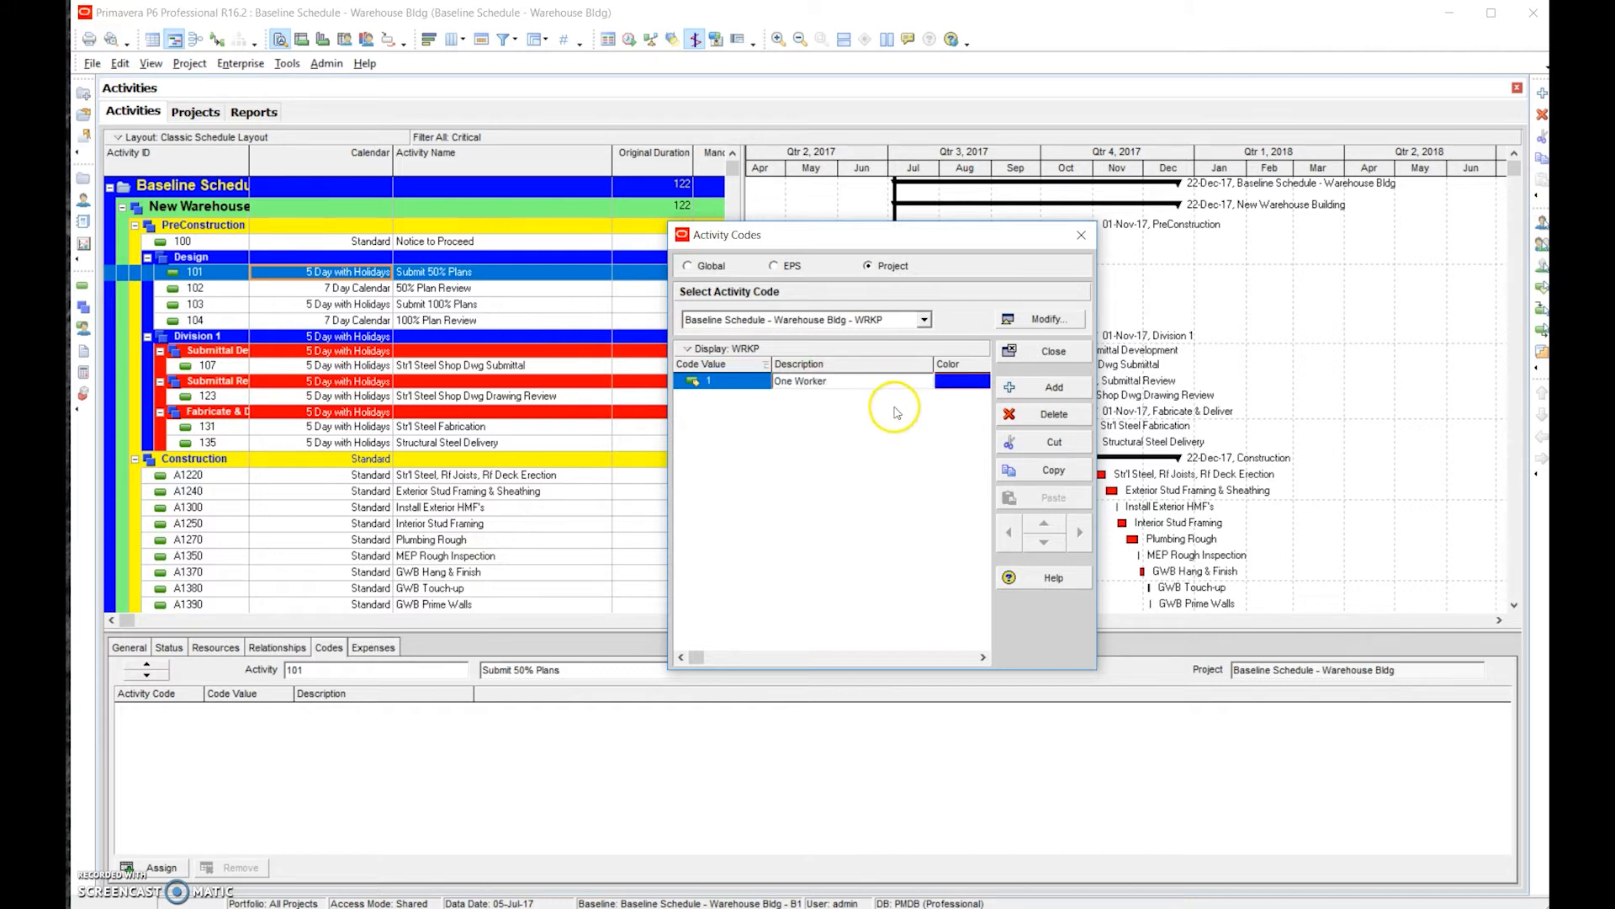
click(892, 407)
Add a second WRKP code value 2 with the description Two Workers.
click(1037, 390)
click(739, 396)
text(2)
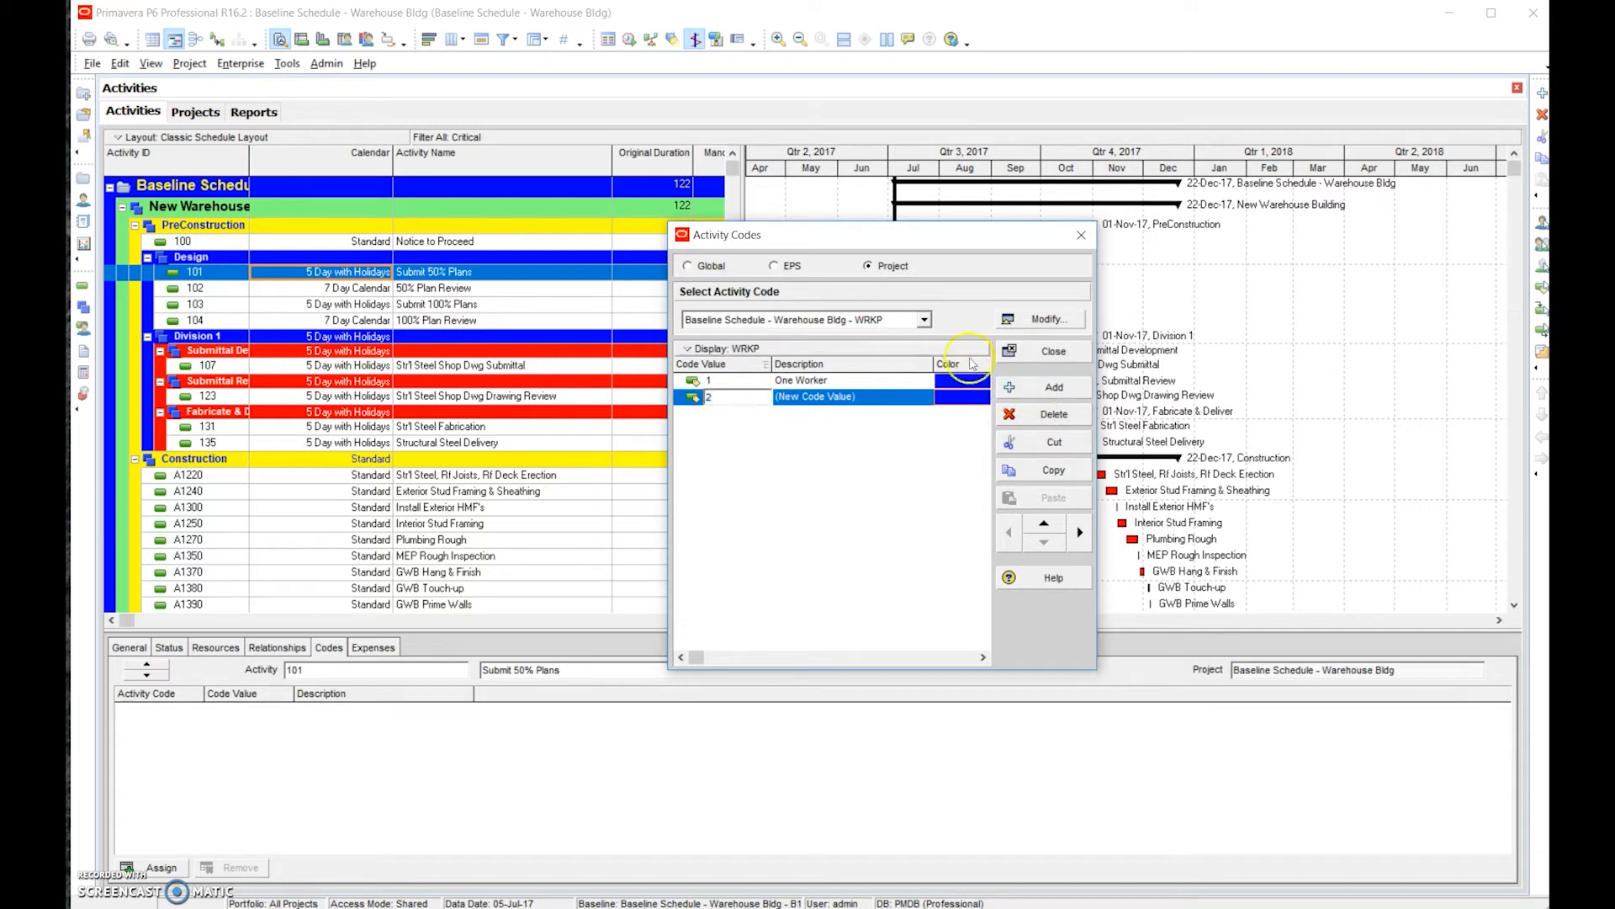
click(846, 396)
click(861, 396)
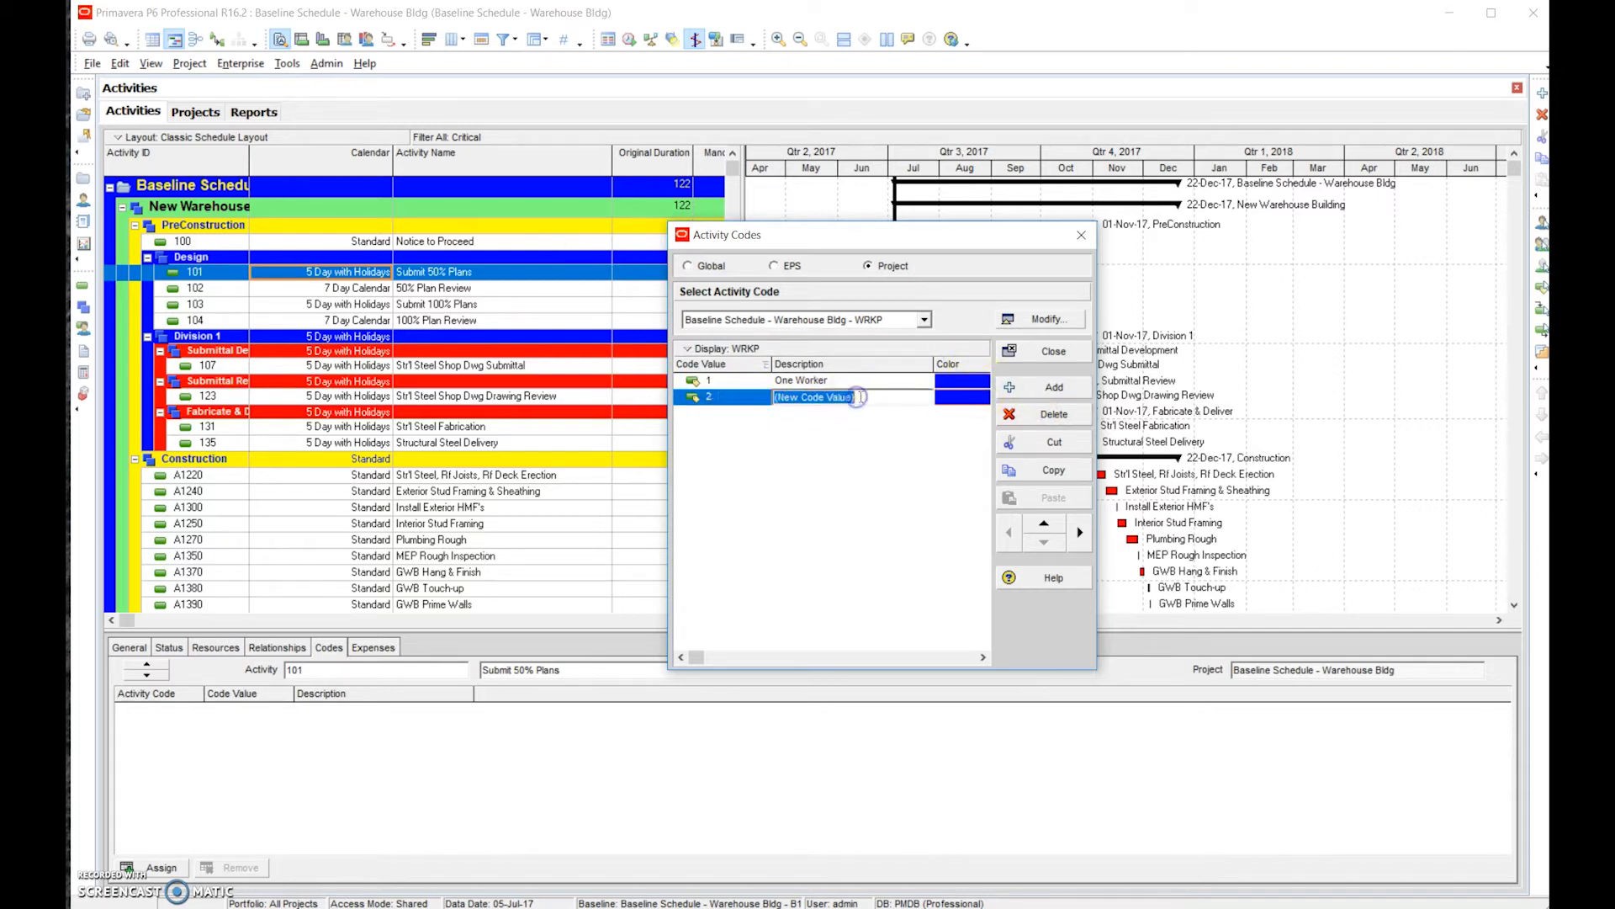
text(Two Workers)
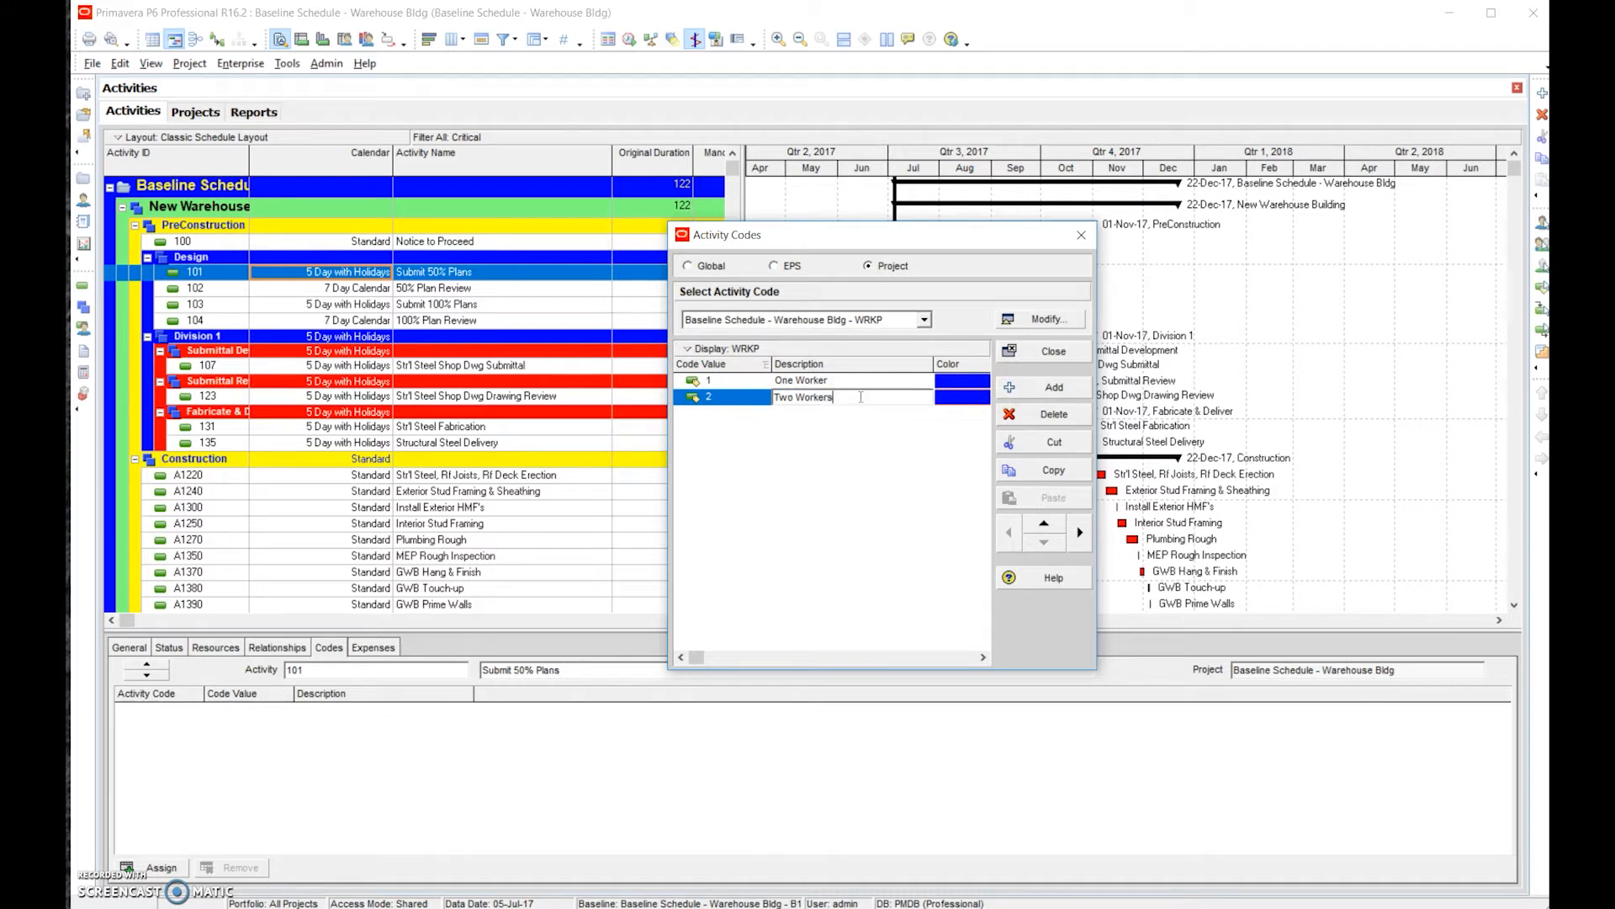
click(892, 430)
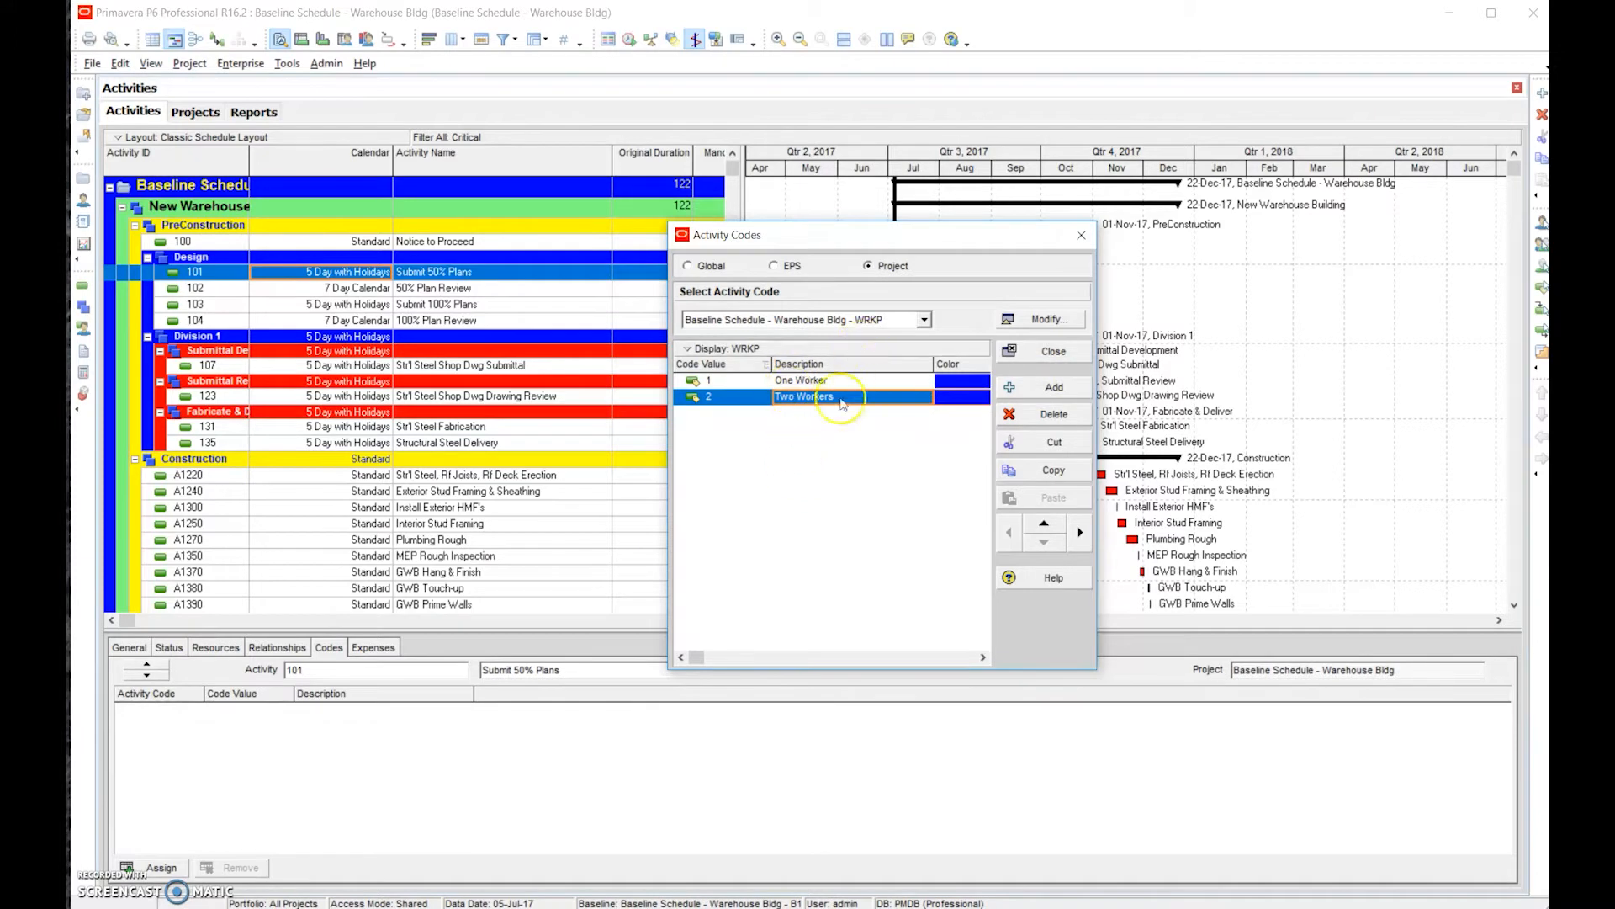
Switch to the project's FOW code and add the value 030000 with the description Concrete (Structural).
click(924, 322)
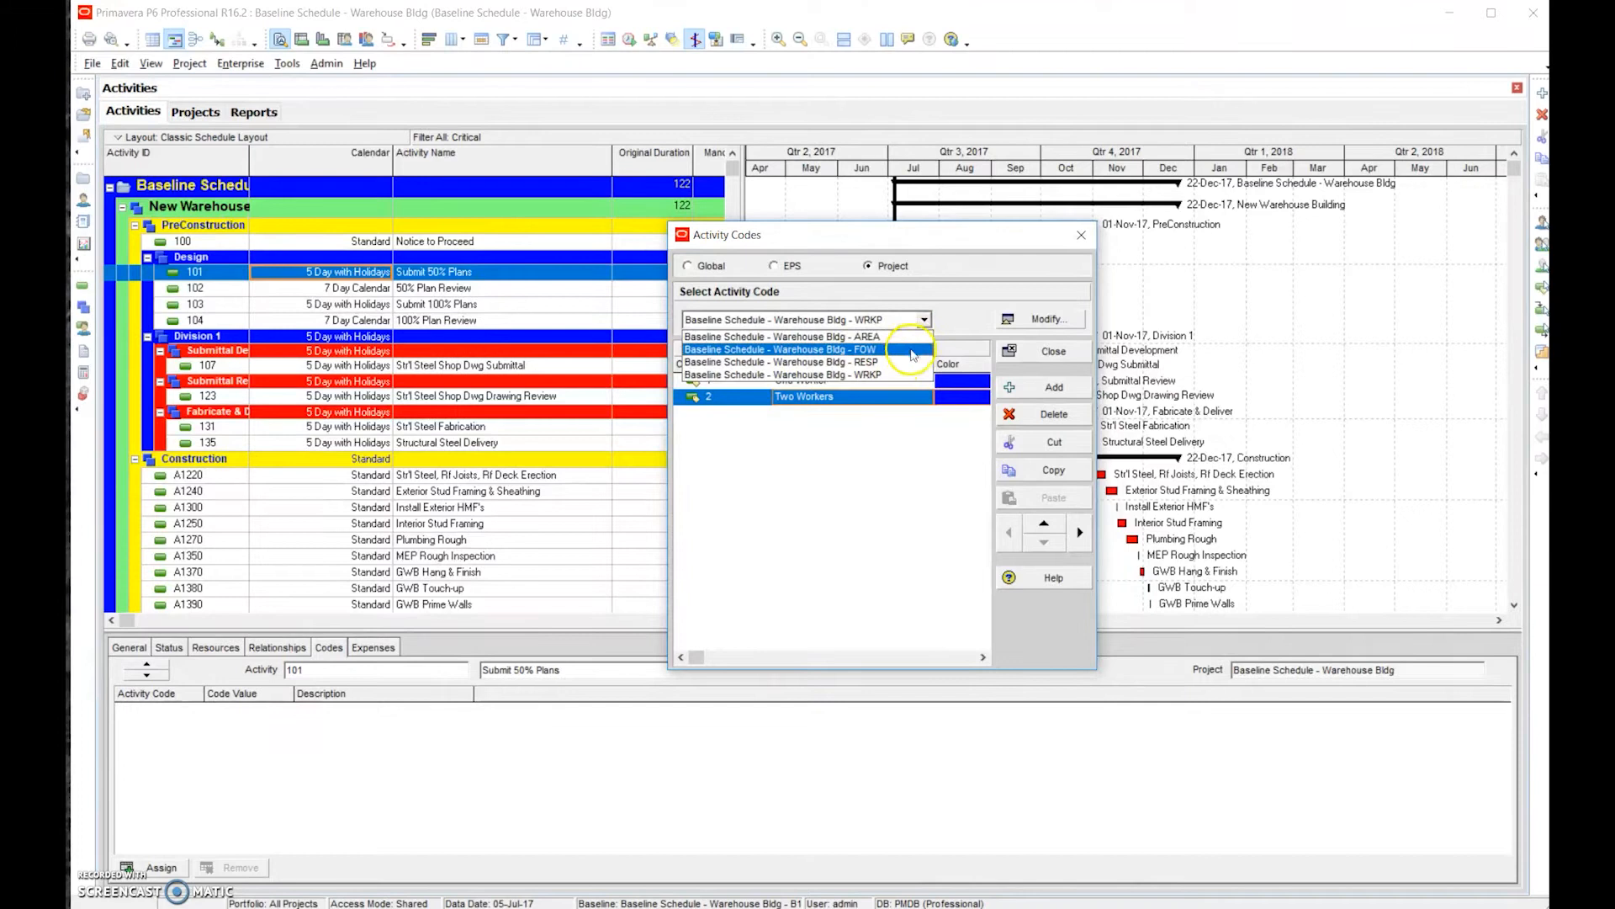
click(910, 352)
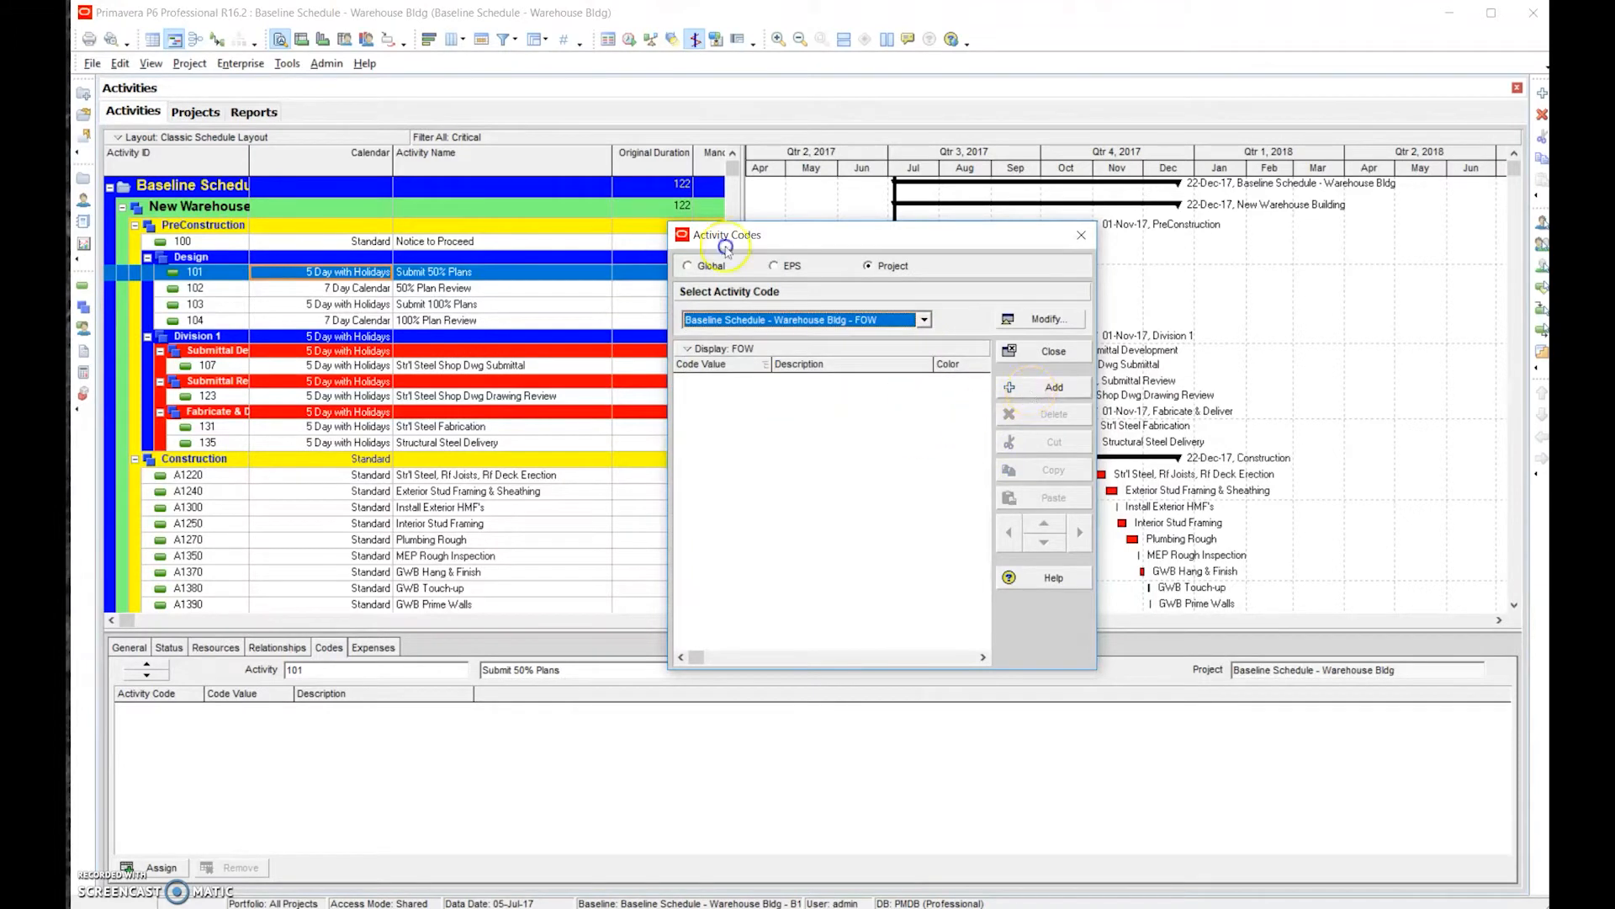
click(1034, 392)
click(761, 383)
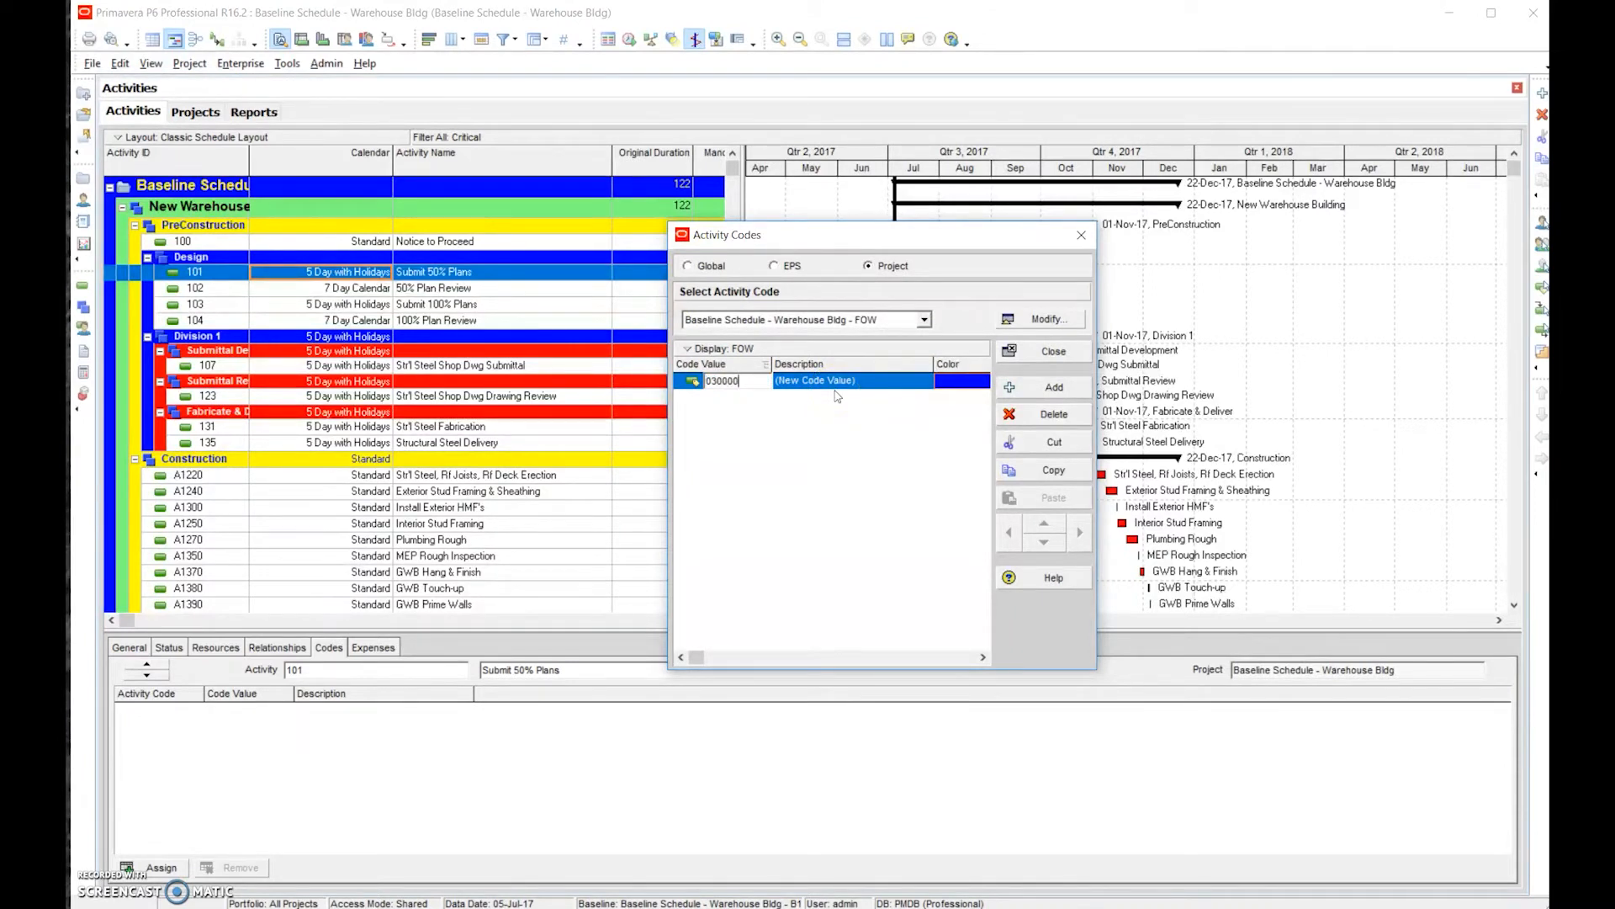
click(867, 383)
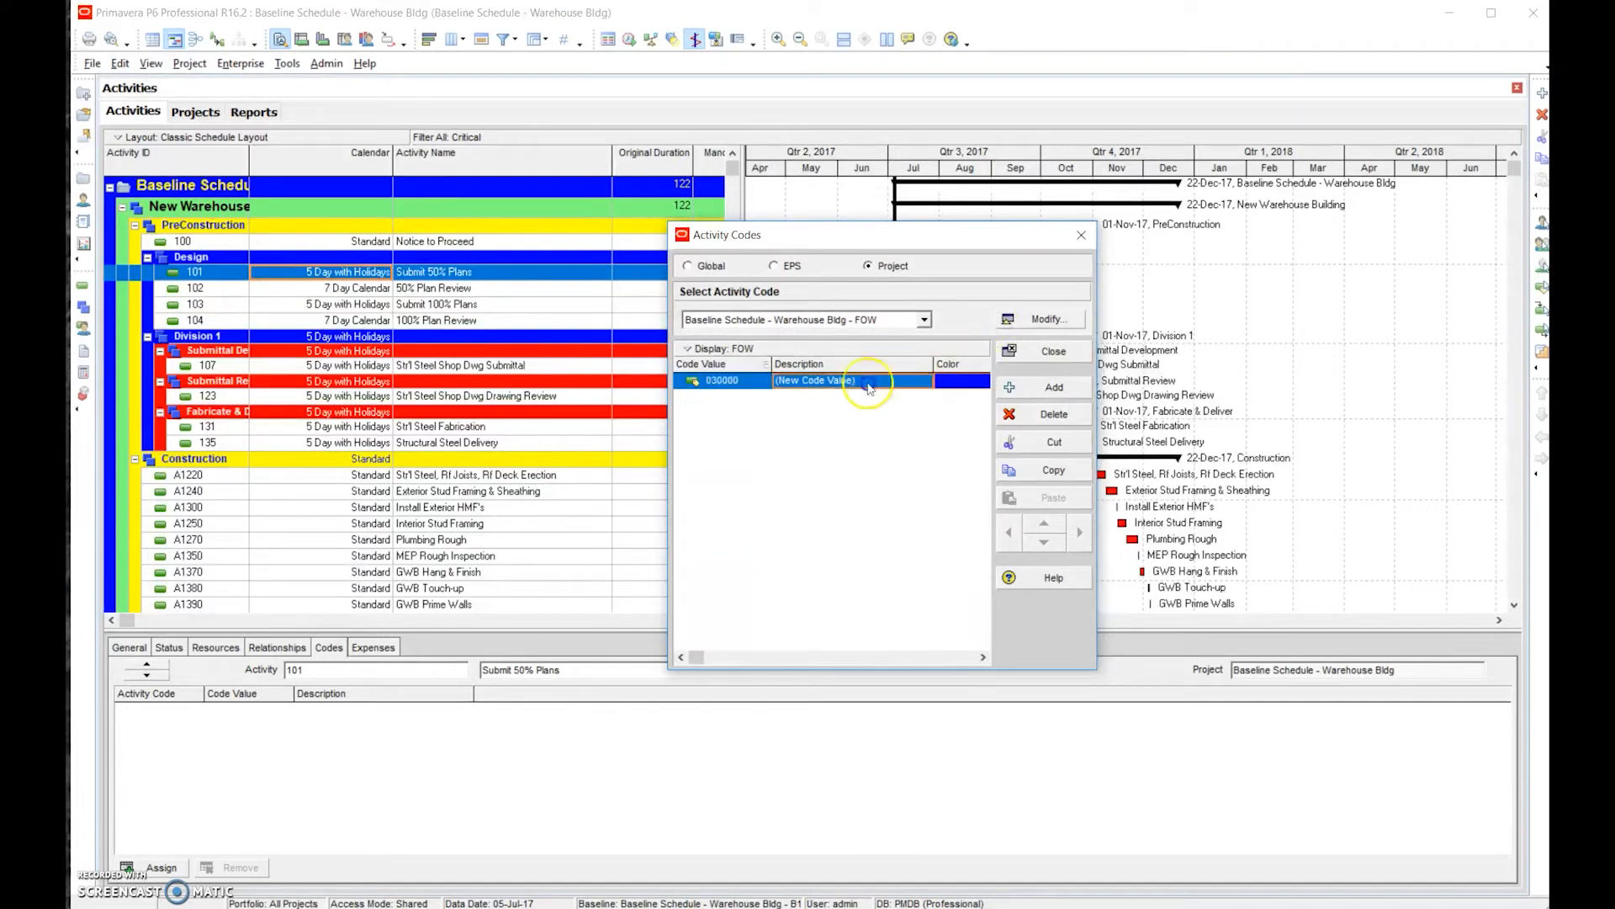
text(Concrete (Structural)
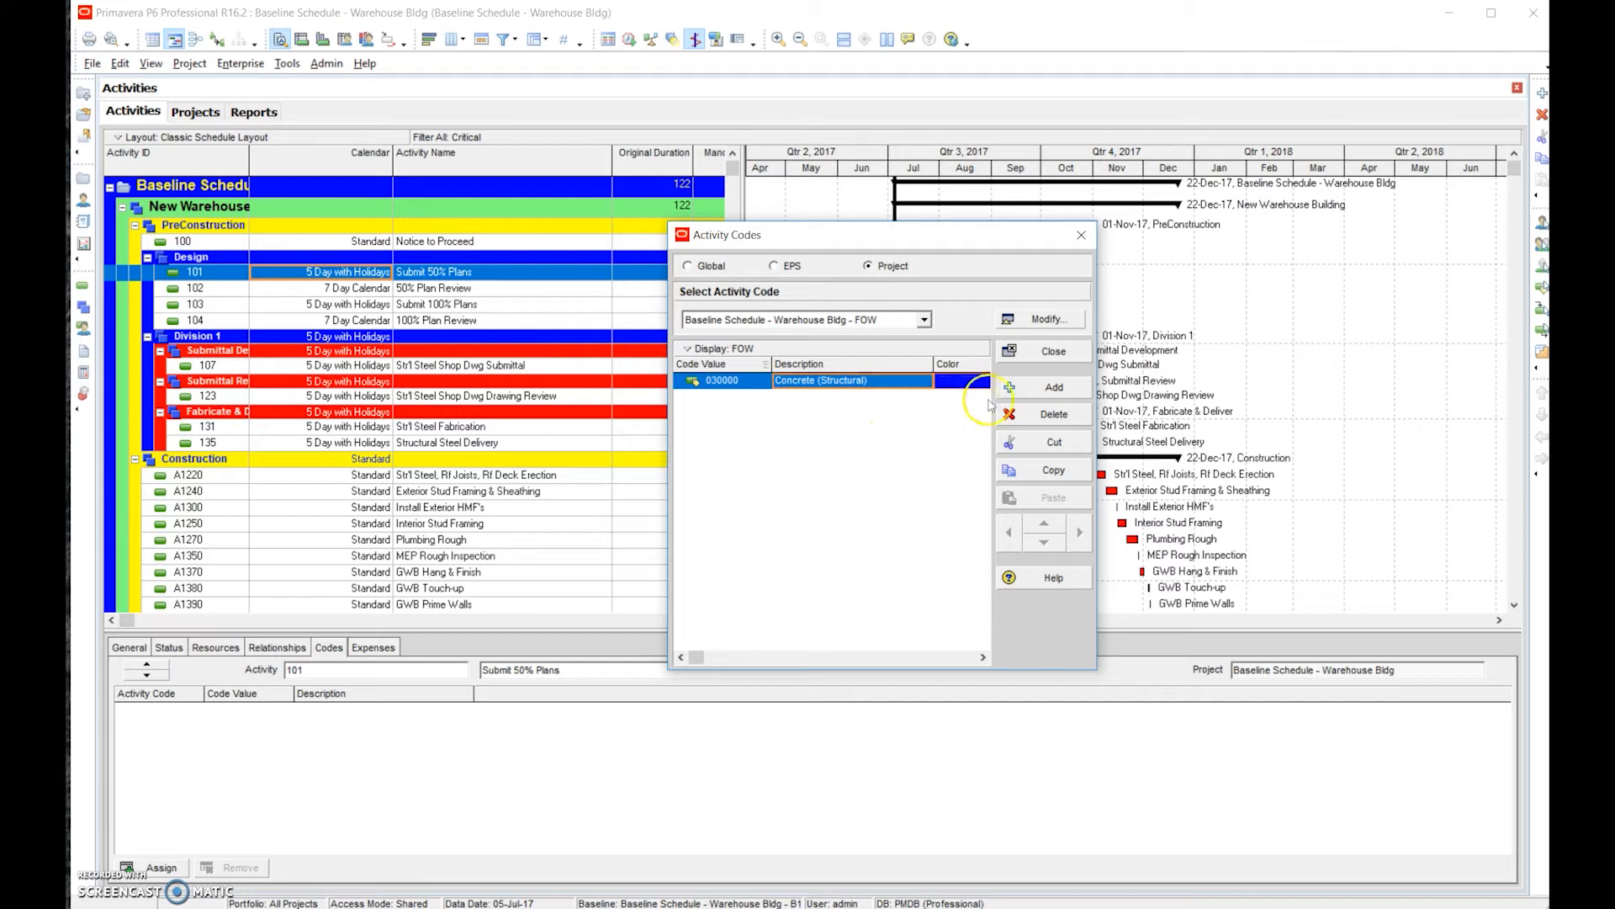
Add a second FOW code value 040000 with the description Masonry.
click(1044, 387)
click(746, 397)
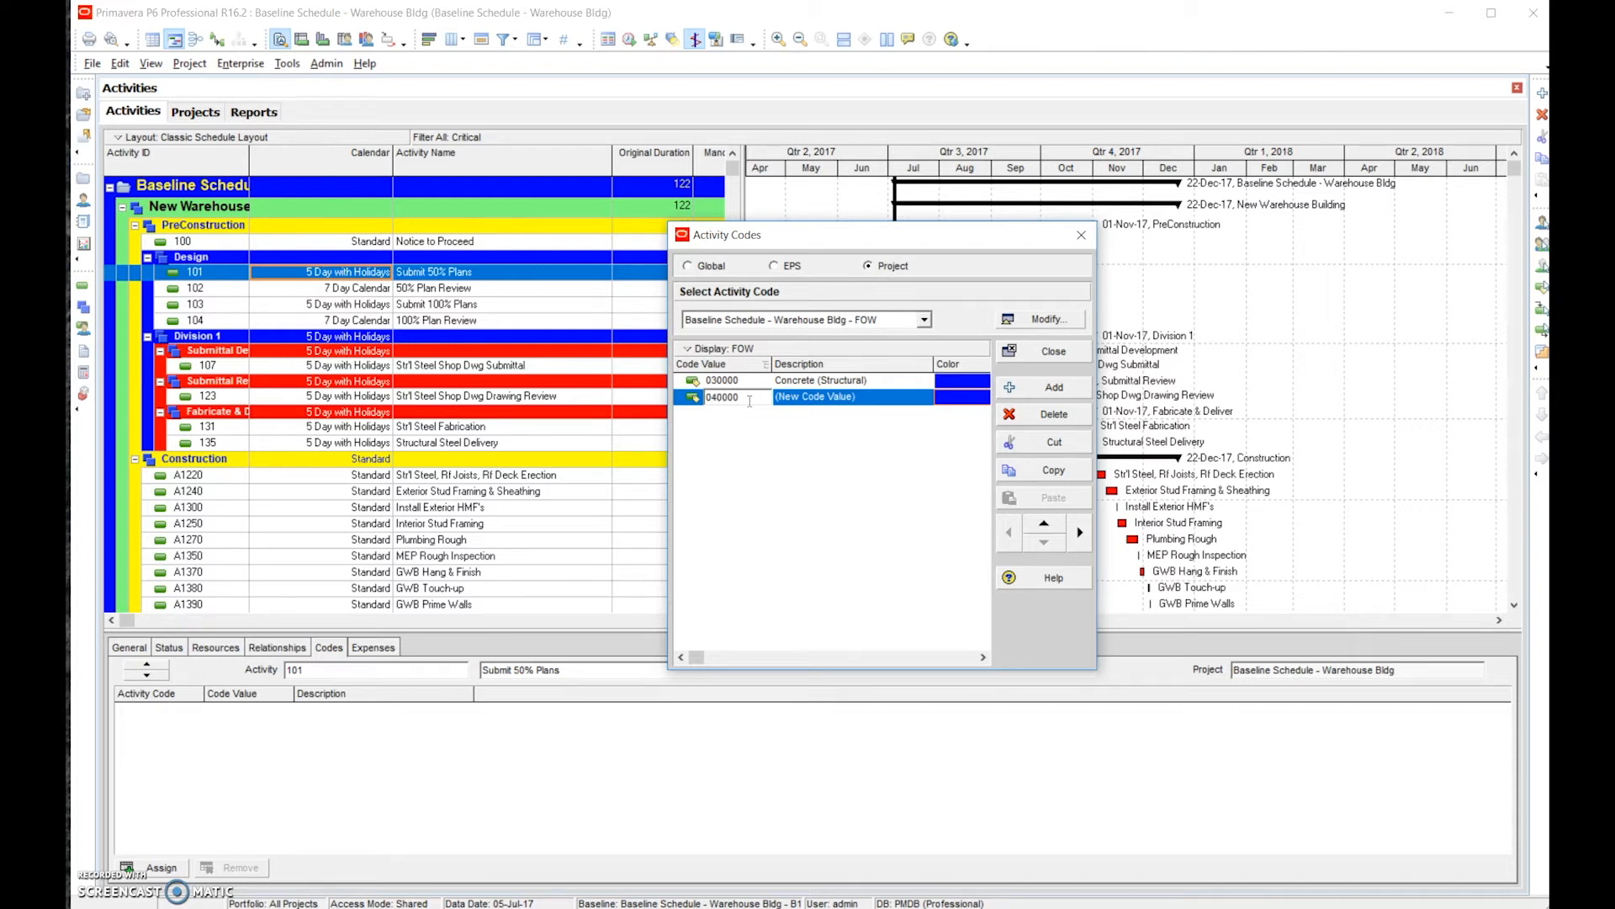
click(848, 398)
click(863, 399)
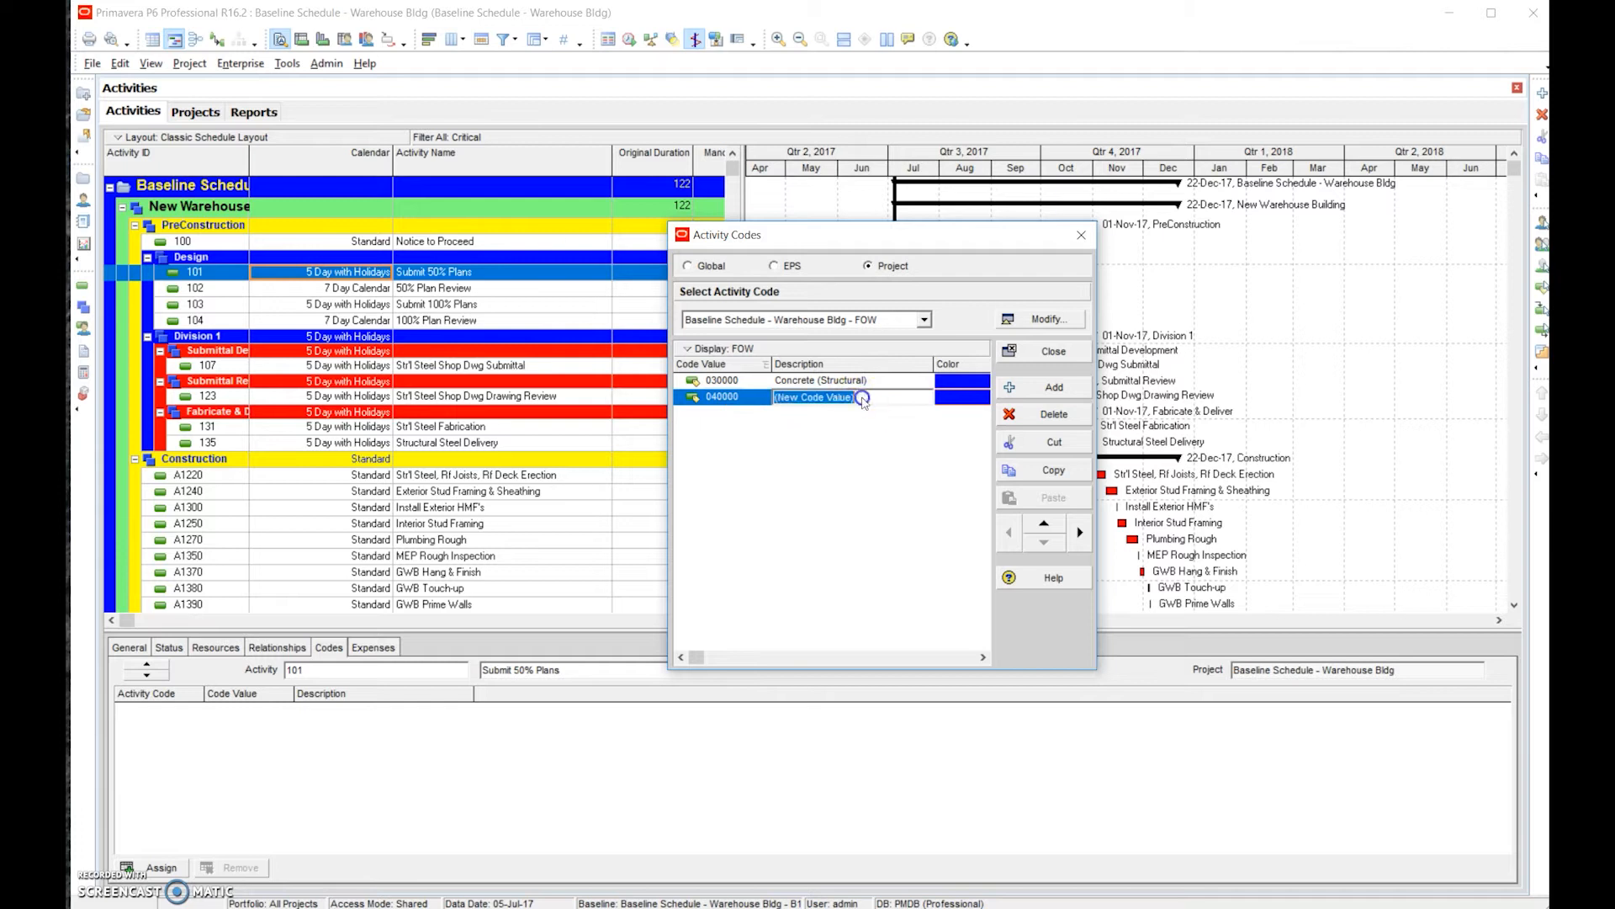
text(Masonry)
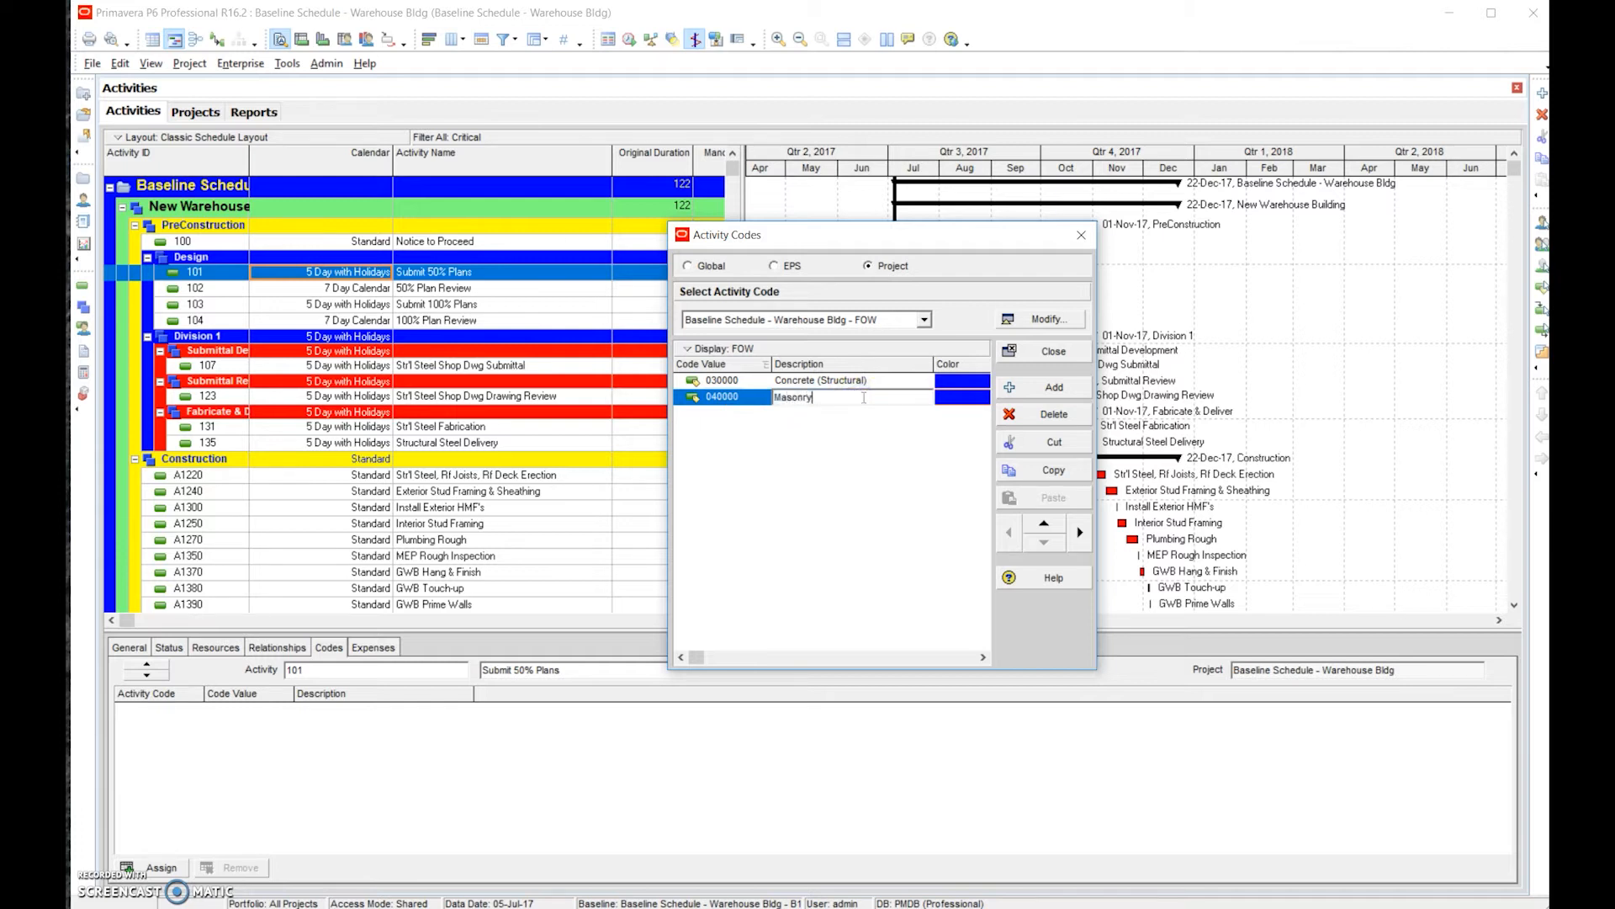
click(820, 461)
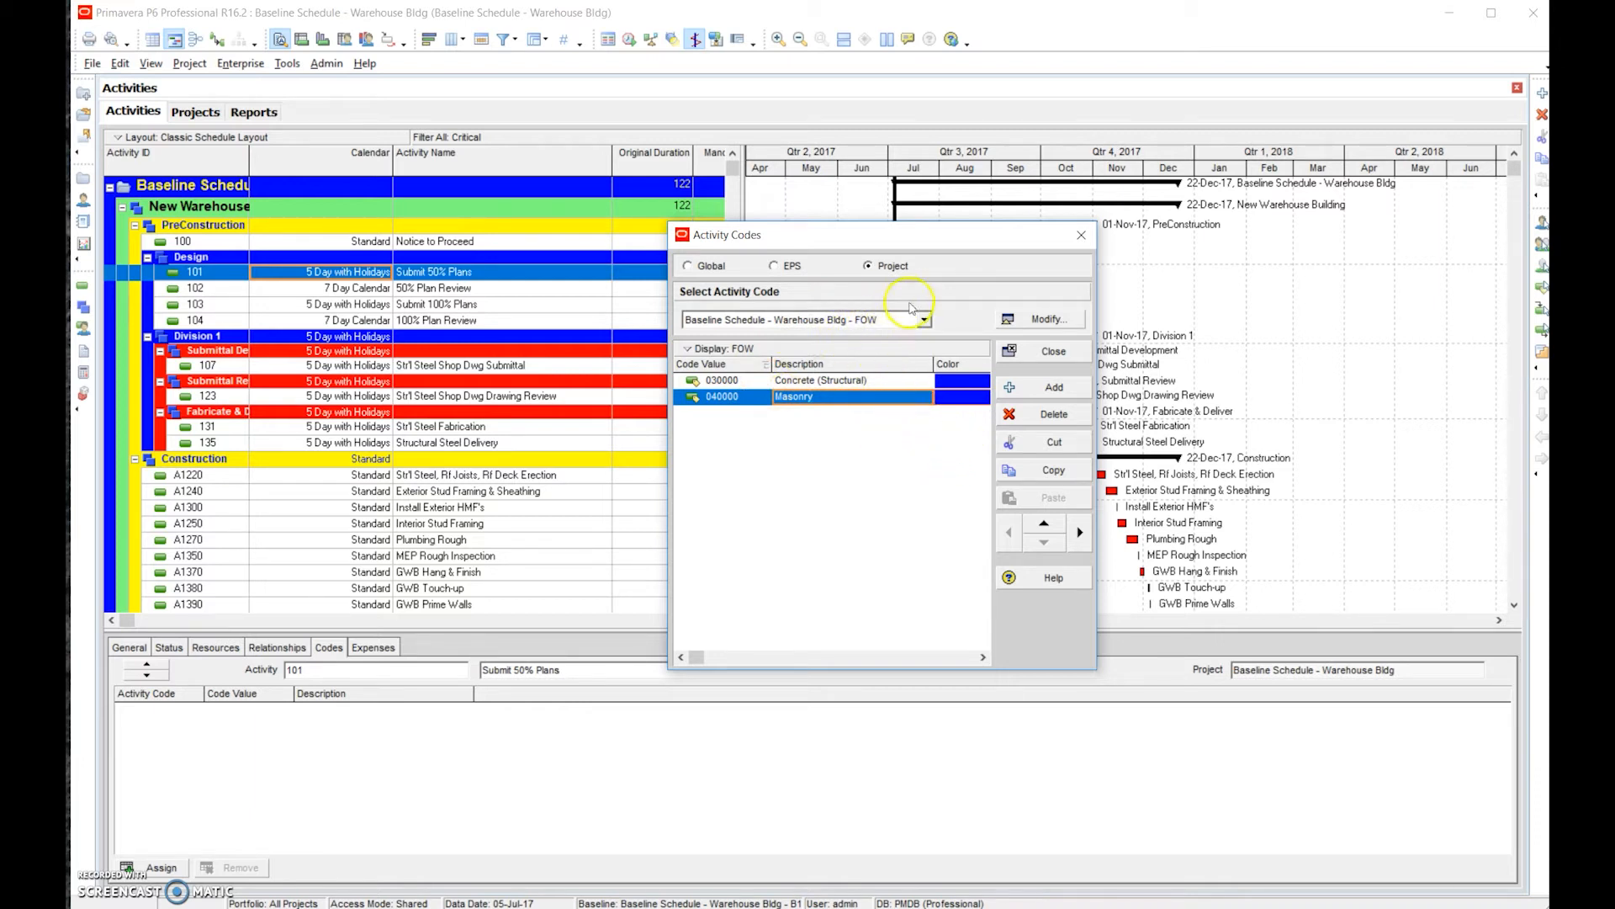
Switch to the project's RESP code and add the value GC with the description Your Company.
click(924, 320)
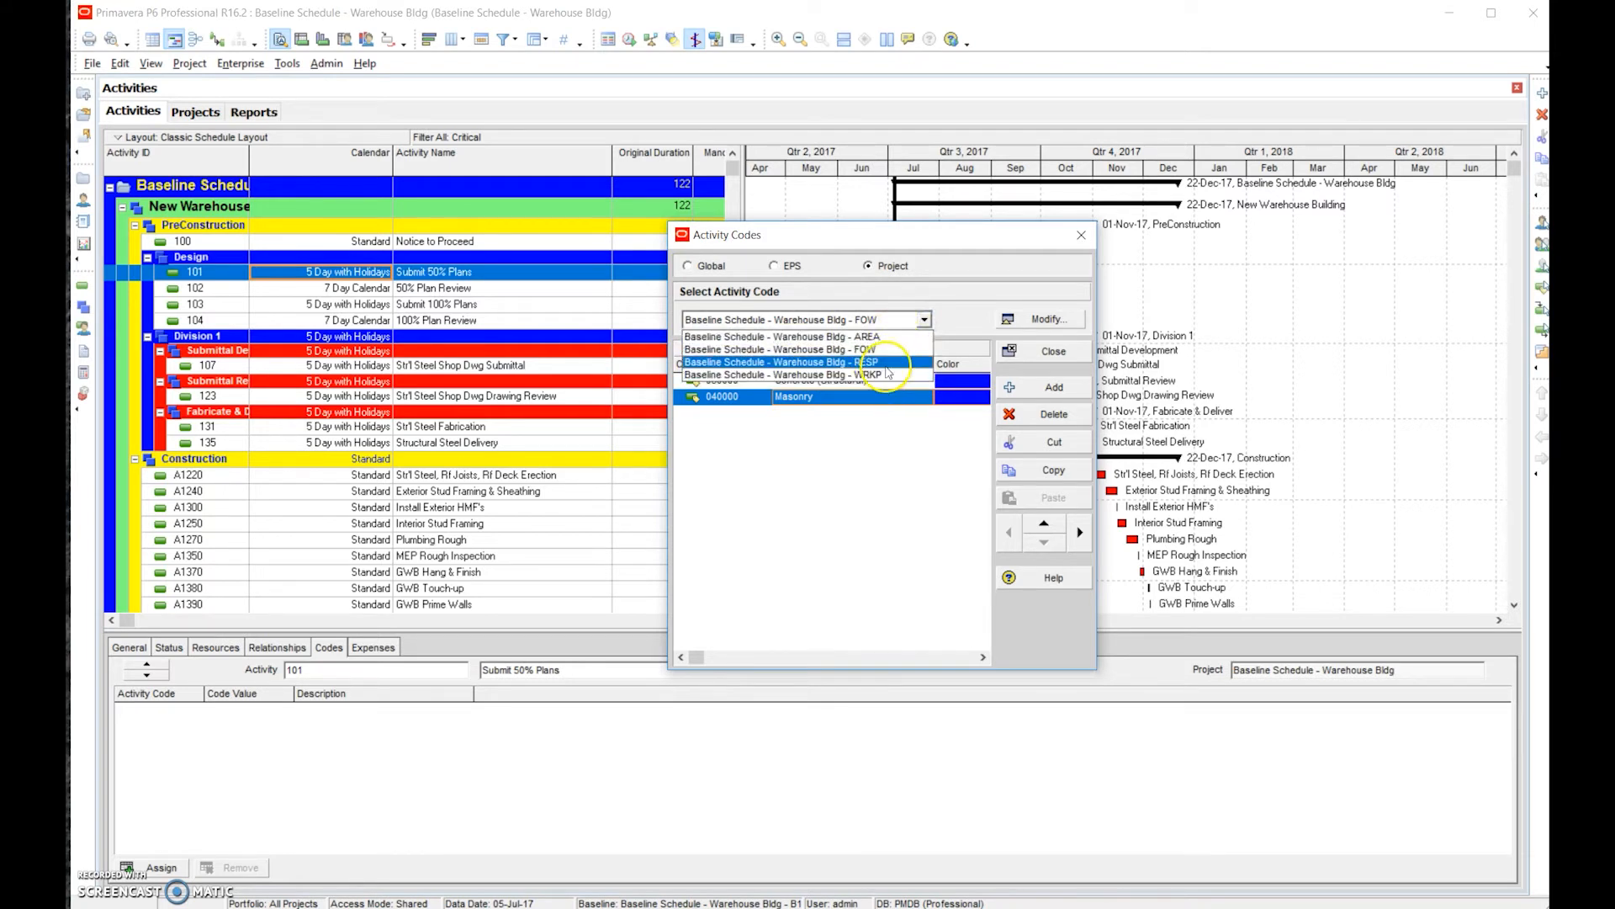
click(880, 363)
click(1012, 388)
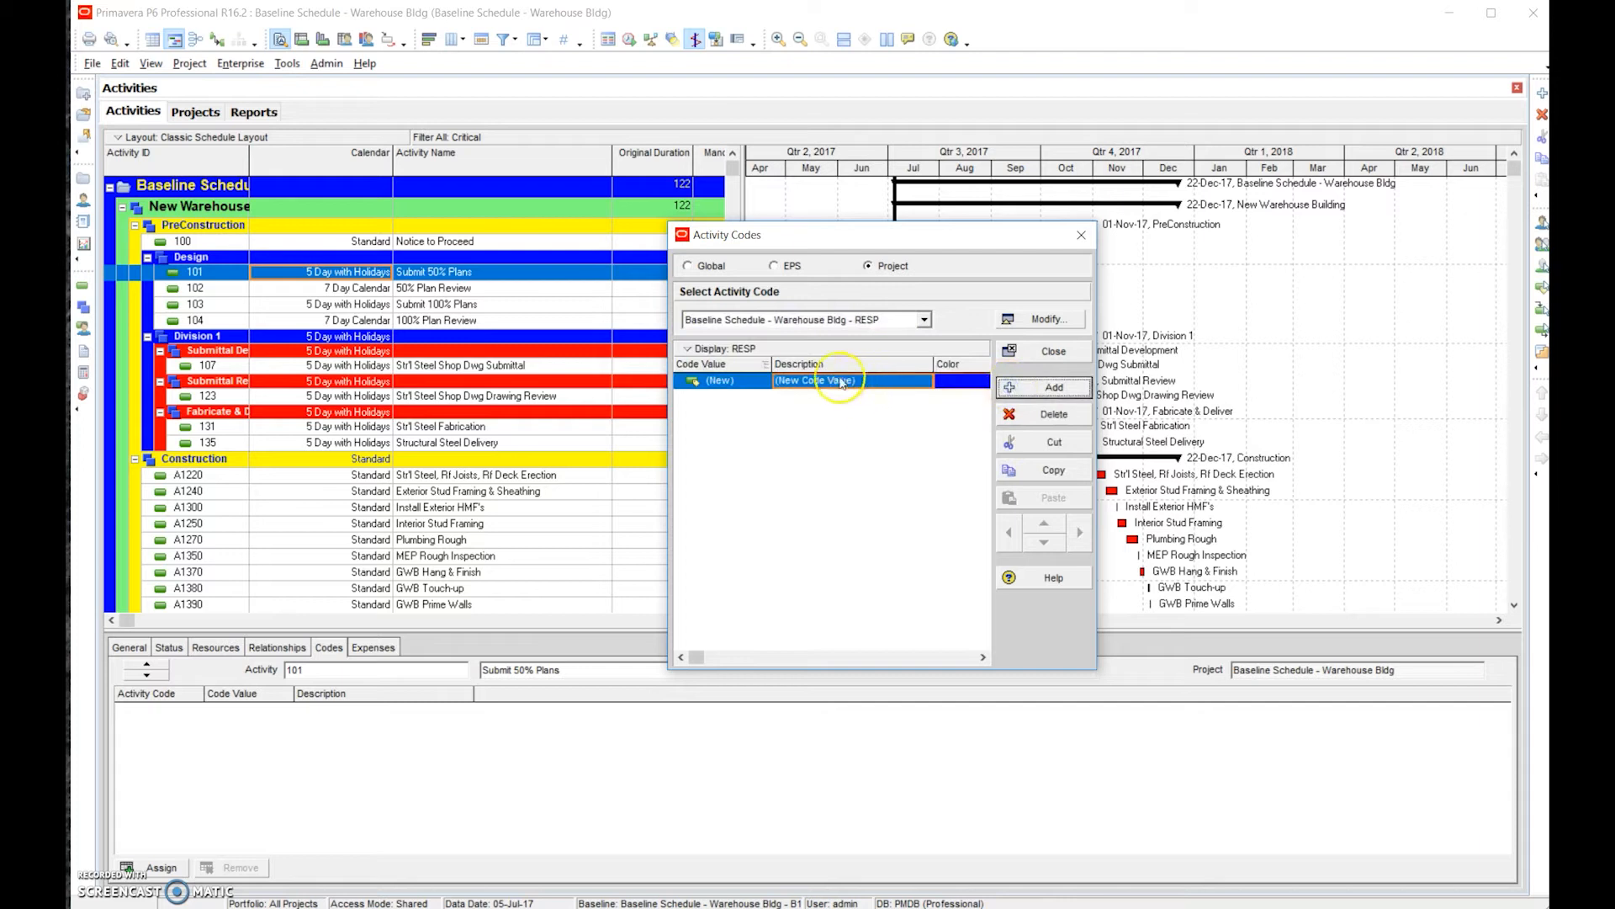
click(738, 381)
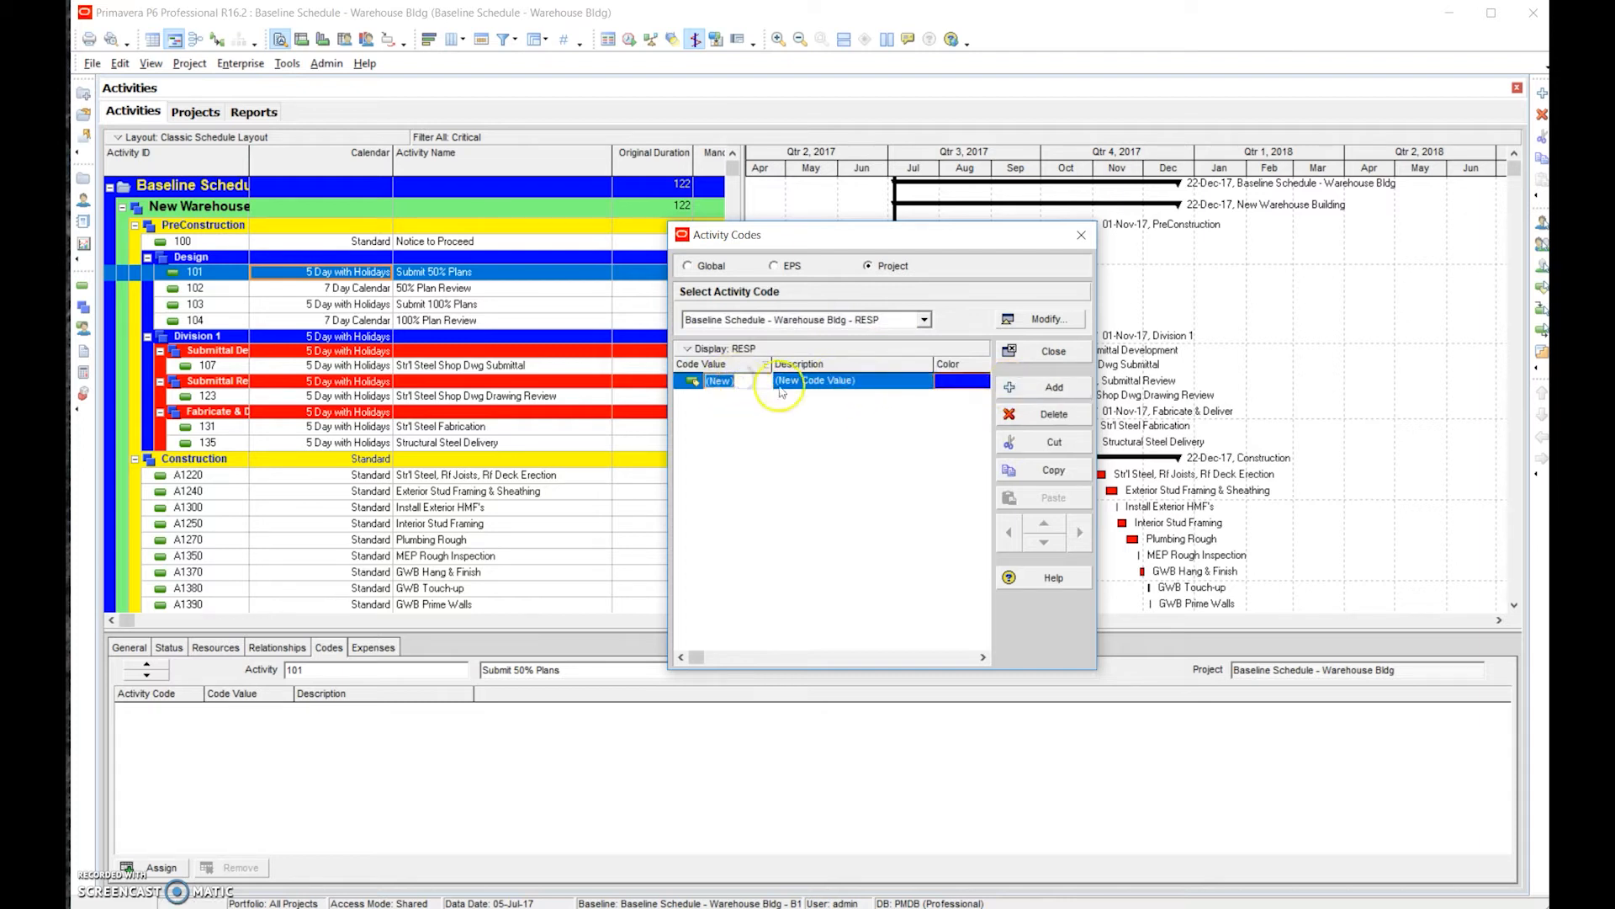
text(1)
click(866, 383)
text(You)
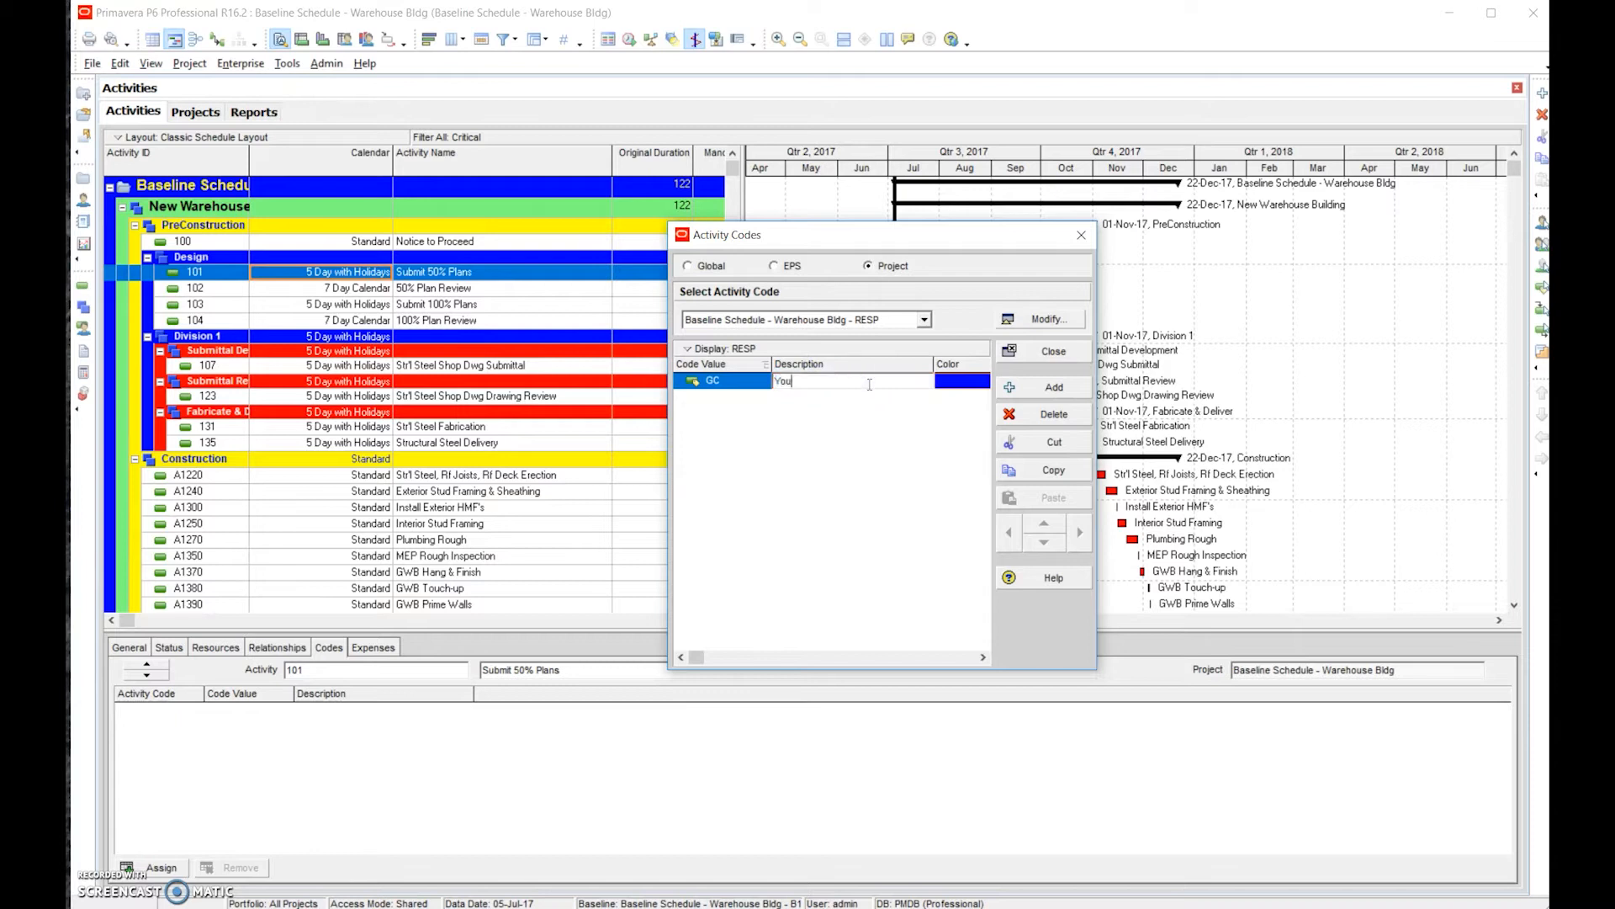
text(r Company)
Add a second RESP code value USA with the description USACE.
click(1022, 393)
click(748, 397)
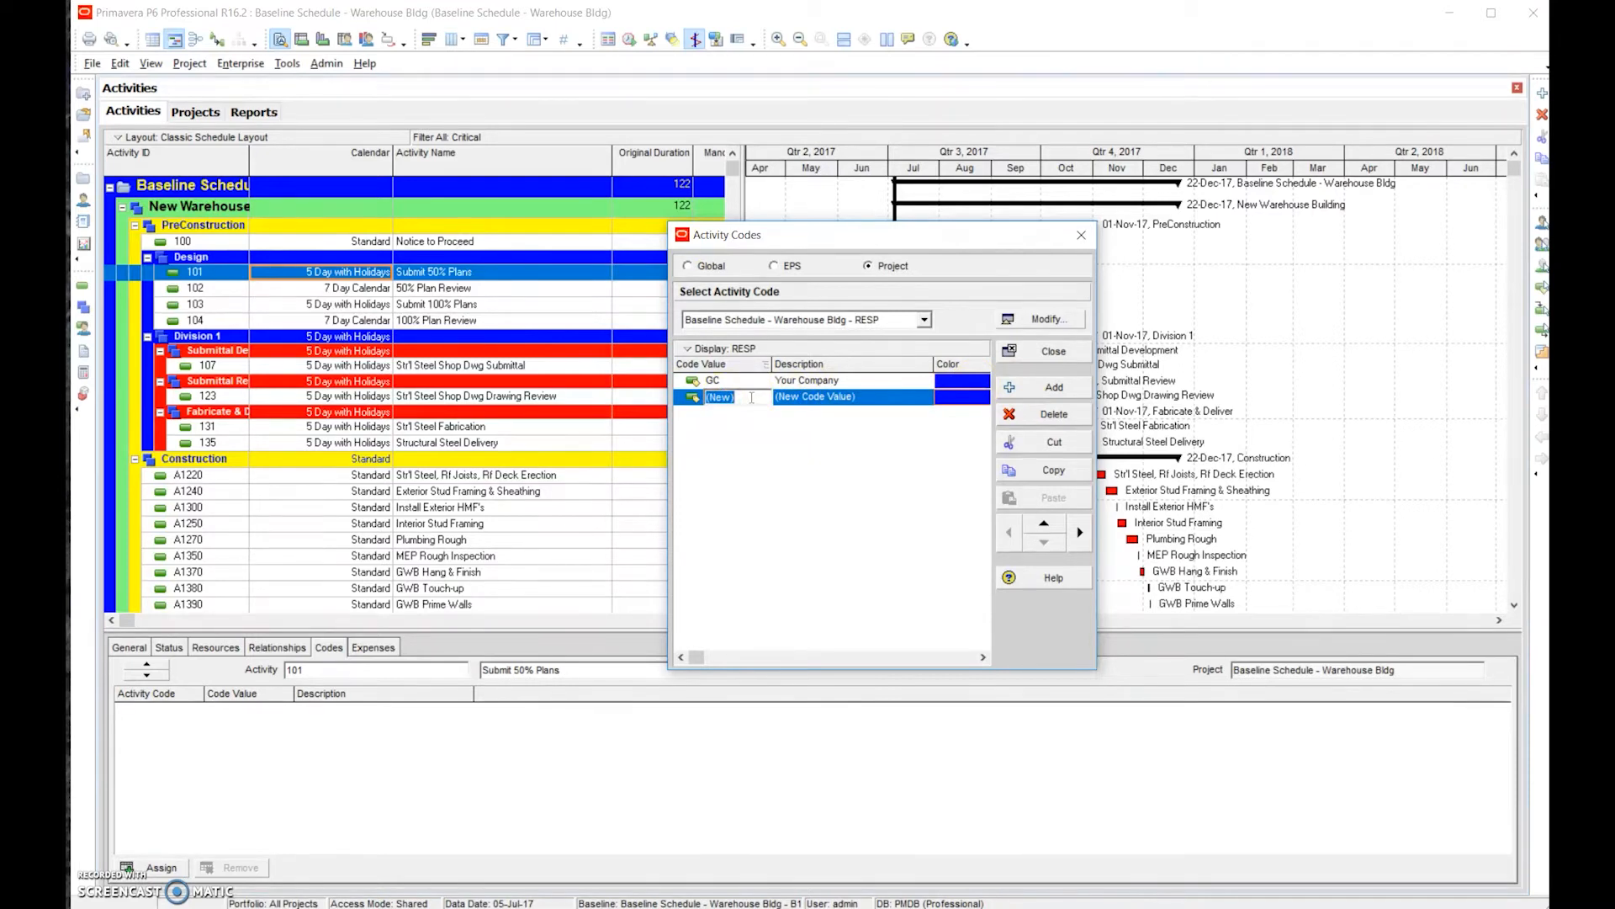
text(USA)
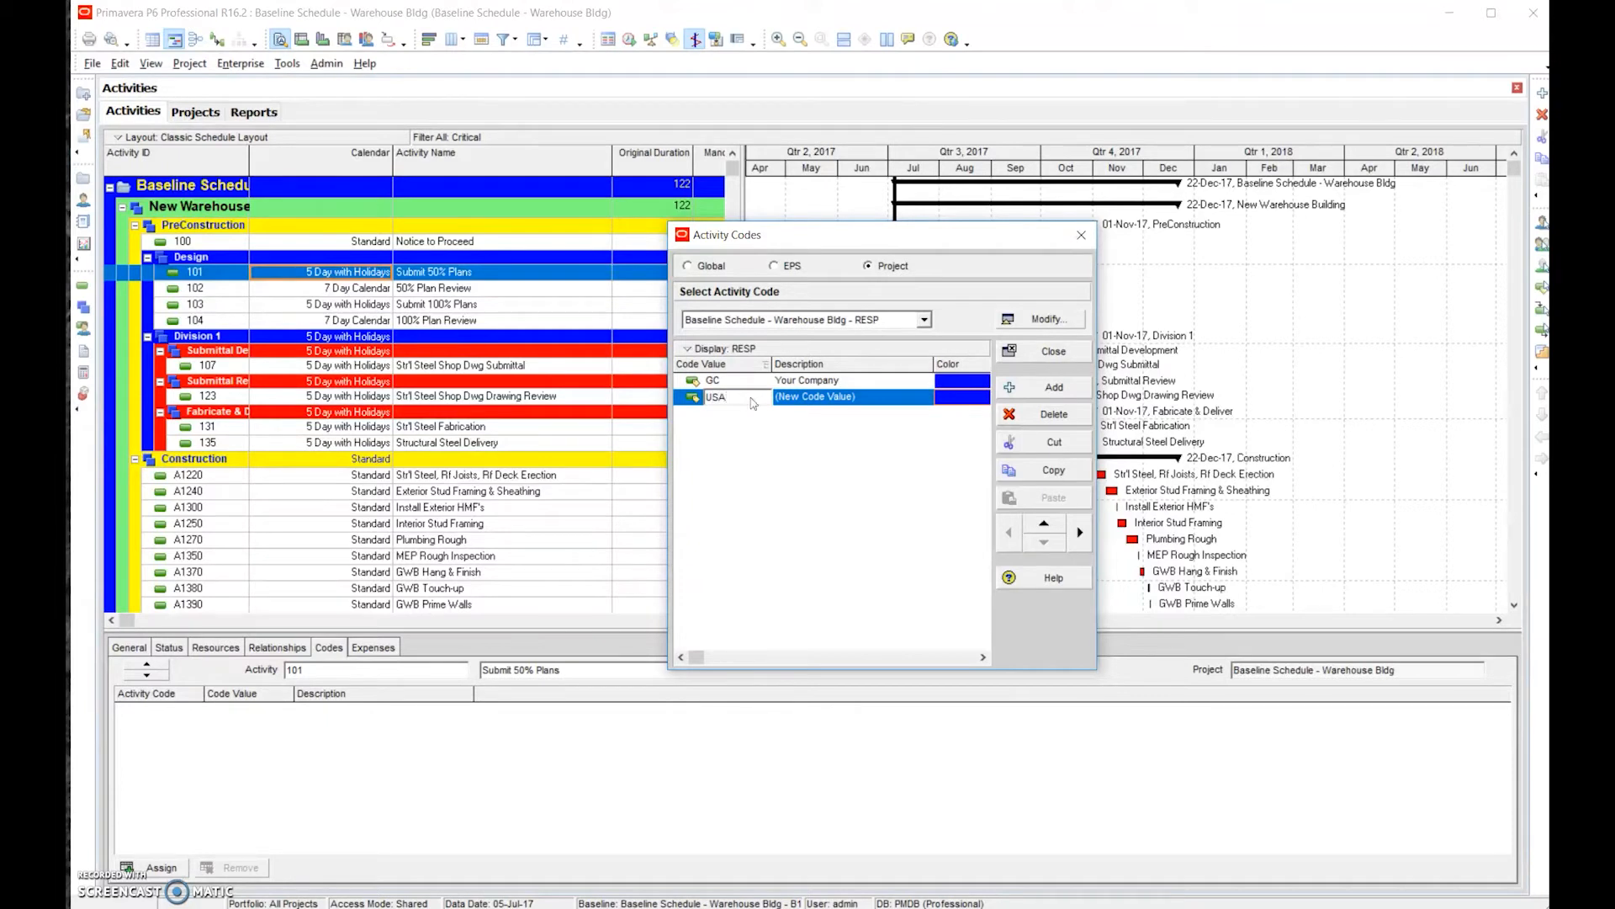
key(Tab)
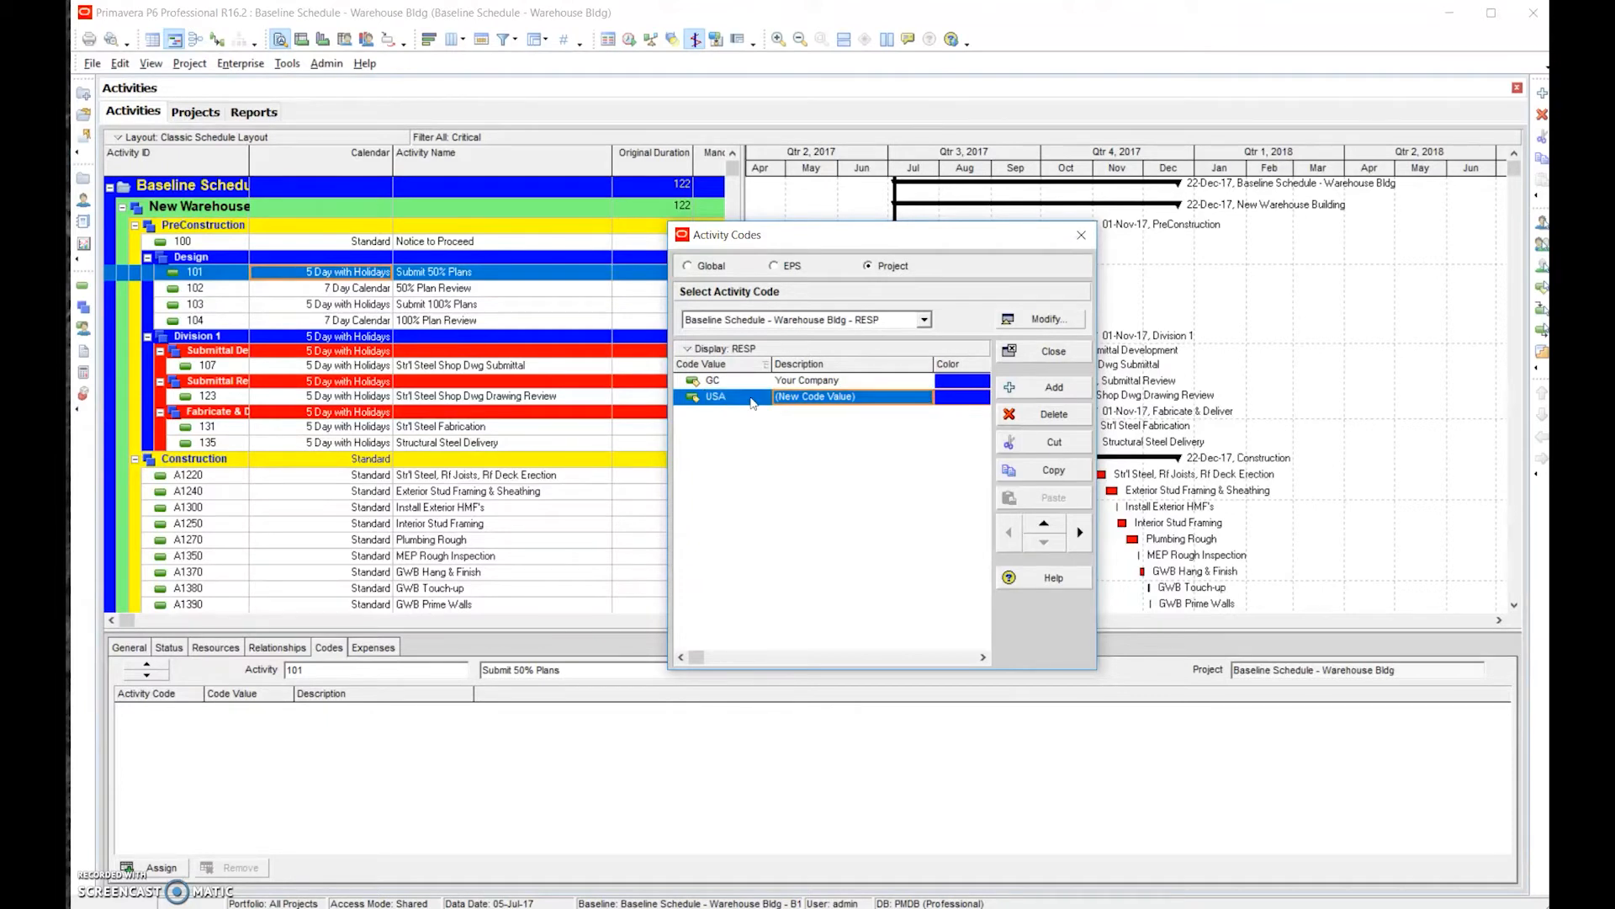
click(860, 397)
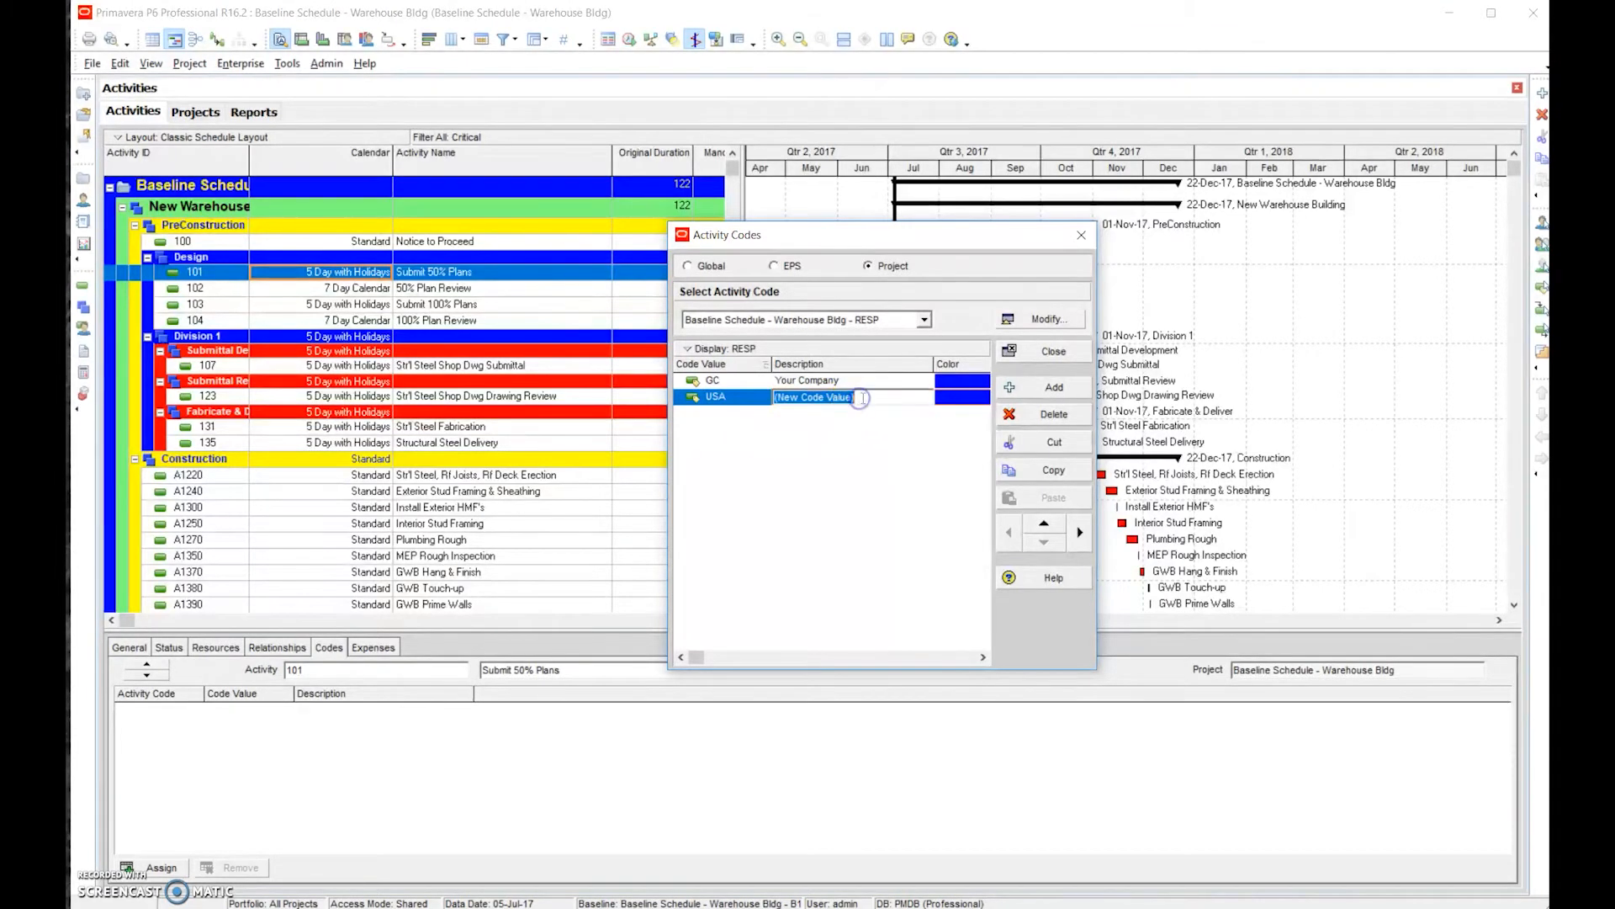
text(USACE)
click(888, 451)
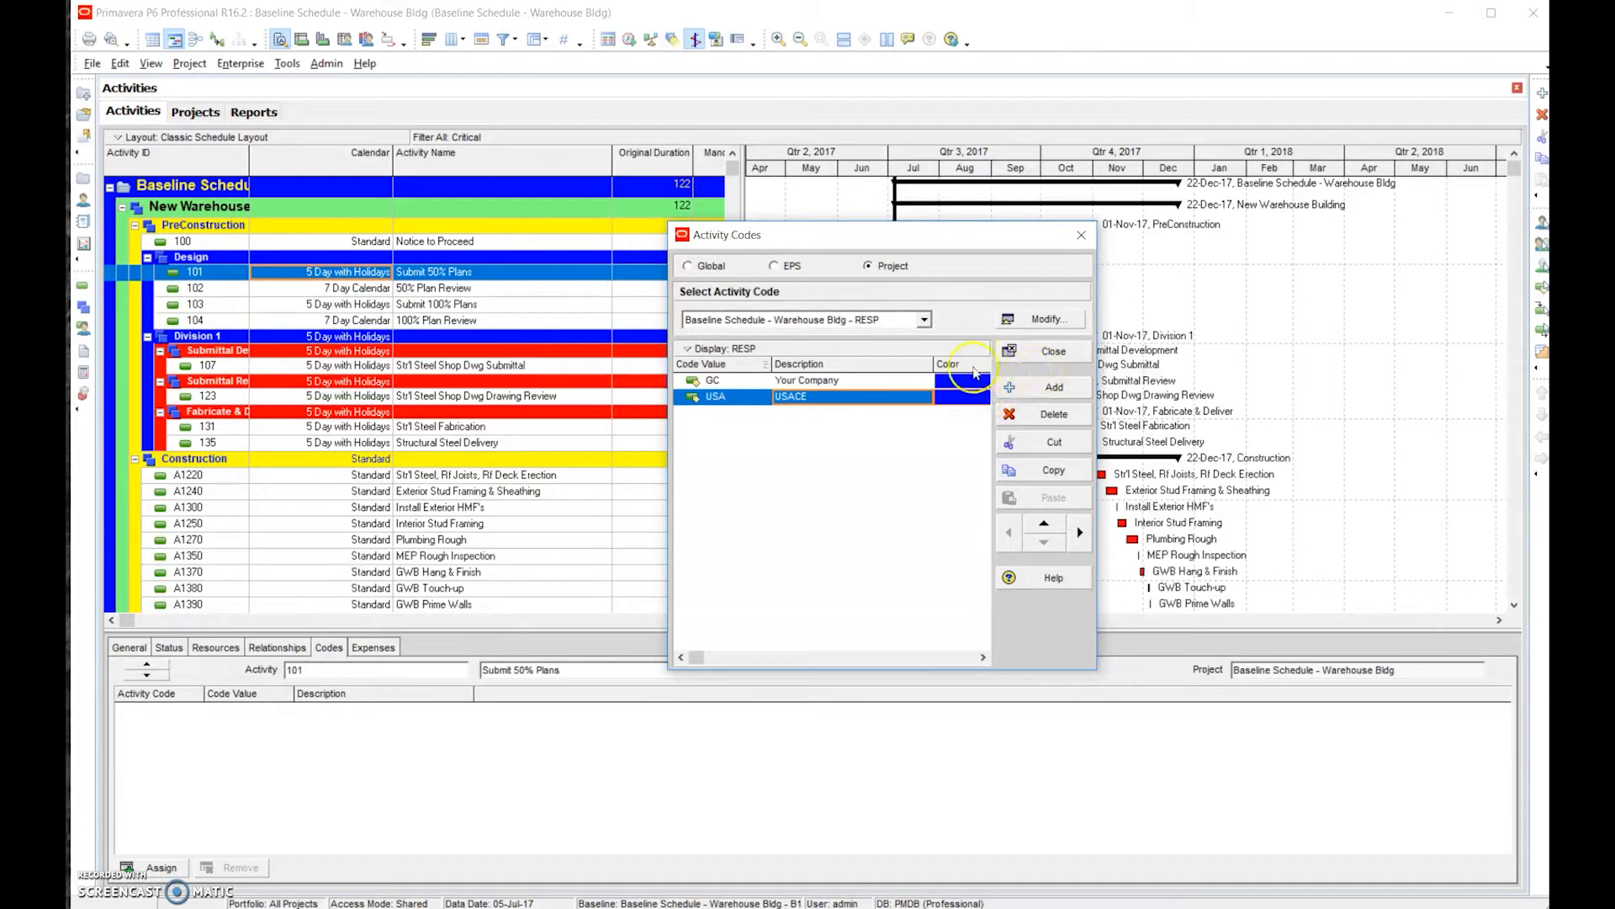
Review the project's activity codes against the UFGS specification's coding dictionary and close the activity code values.
click(926, 321)
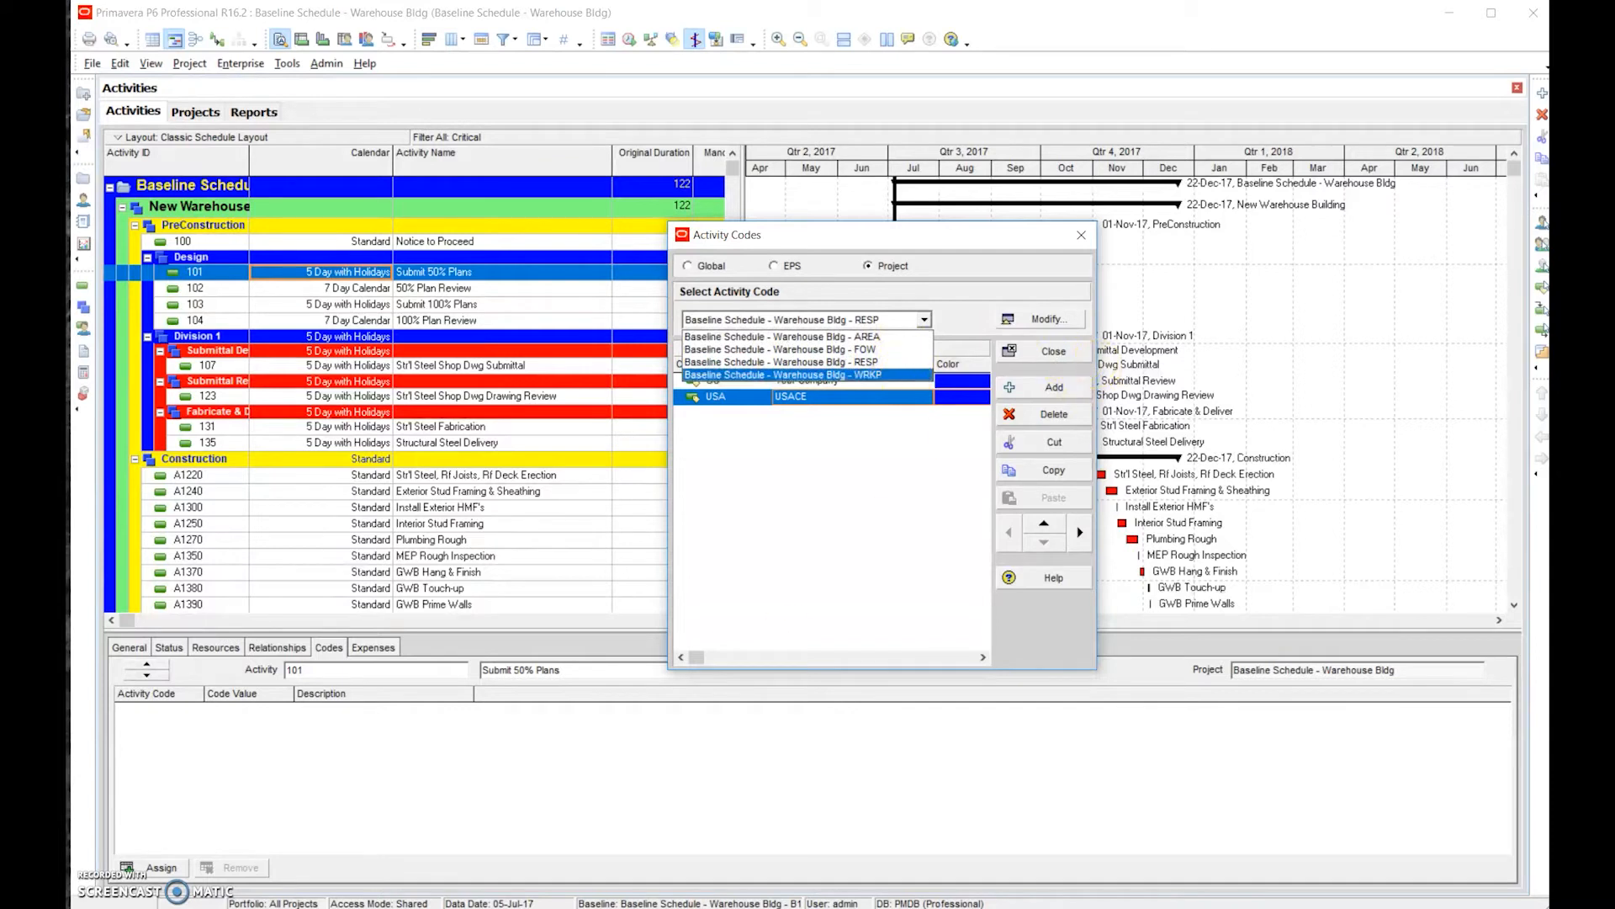
key(alt+Tab)
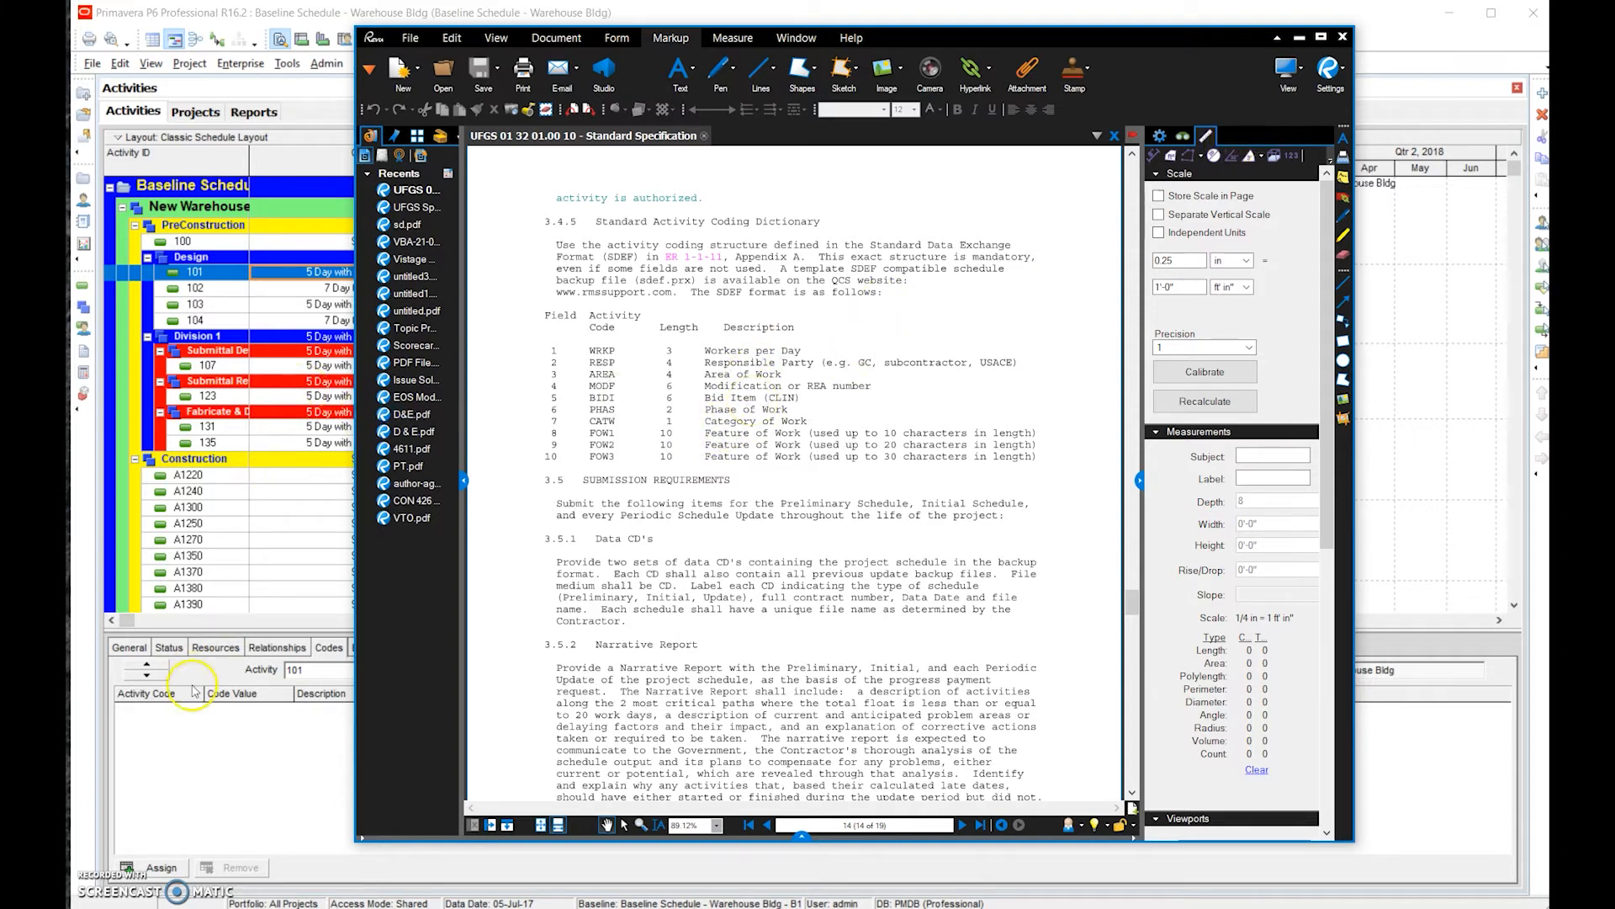
click(188, 747)
click(1051, 353)
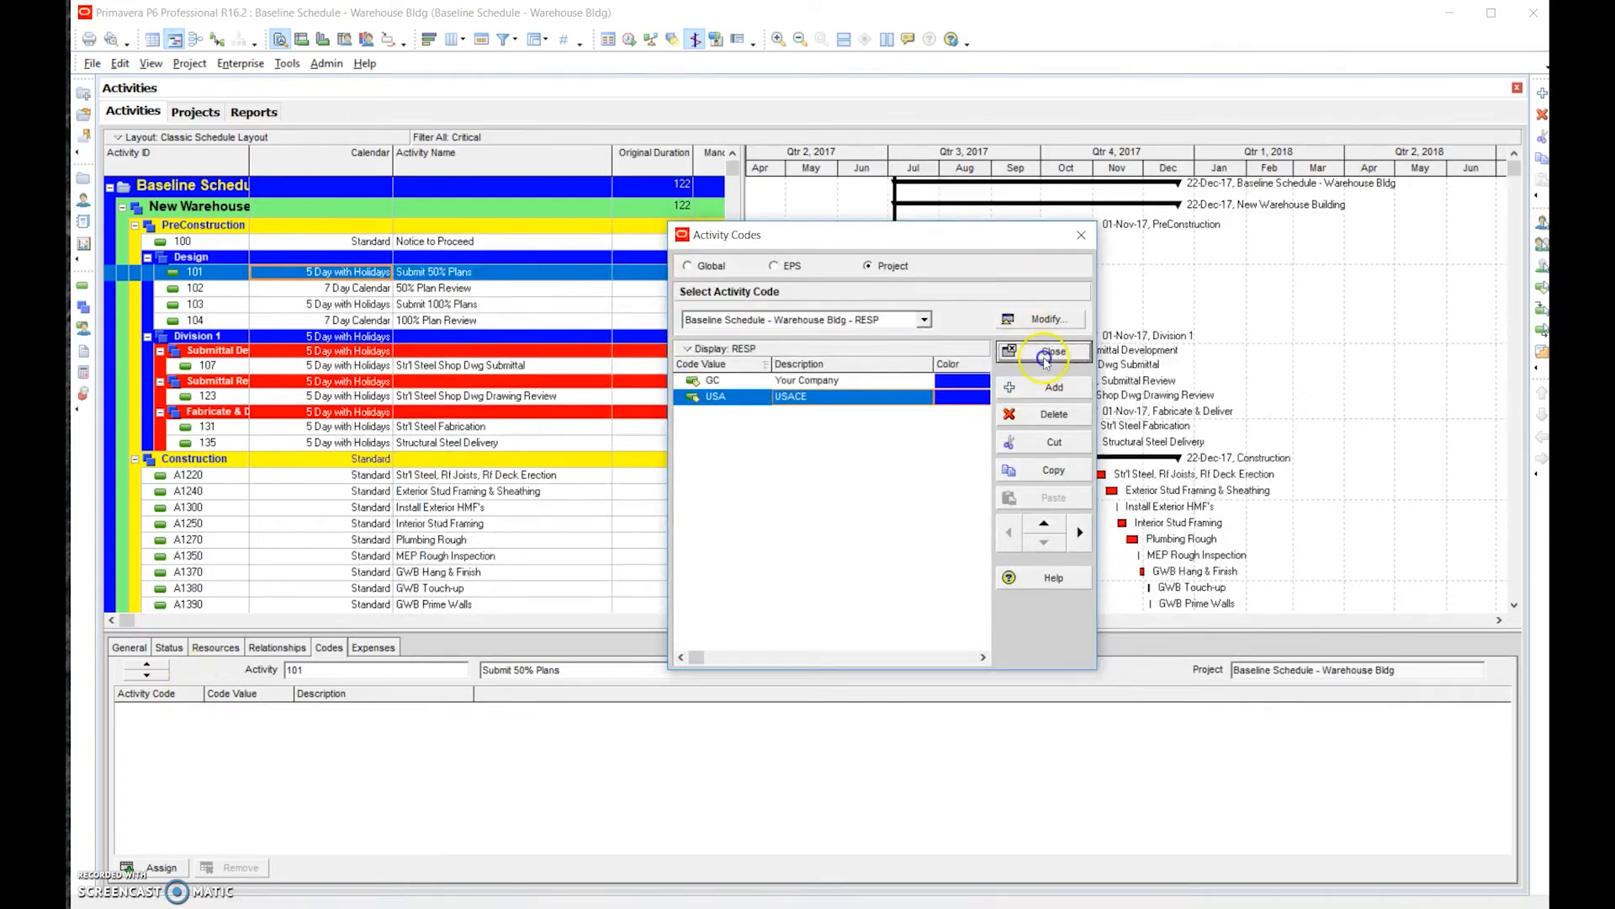
Widen the activity table to show its duration and start date columns, and briefly recheck the project's activity codes.
drag(743, 339, 924, 339)
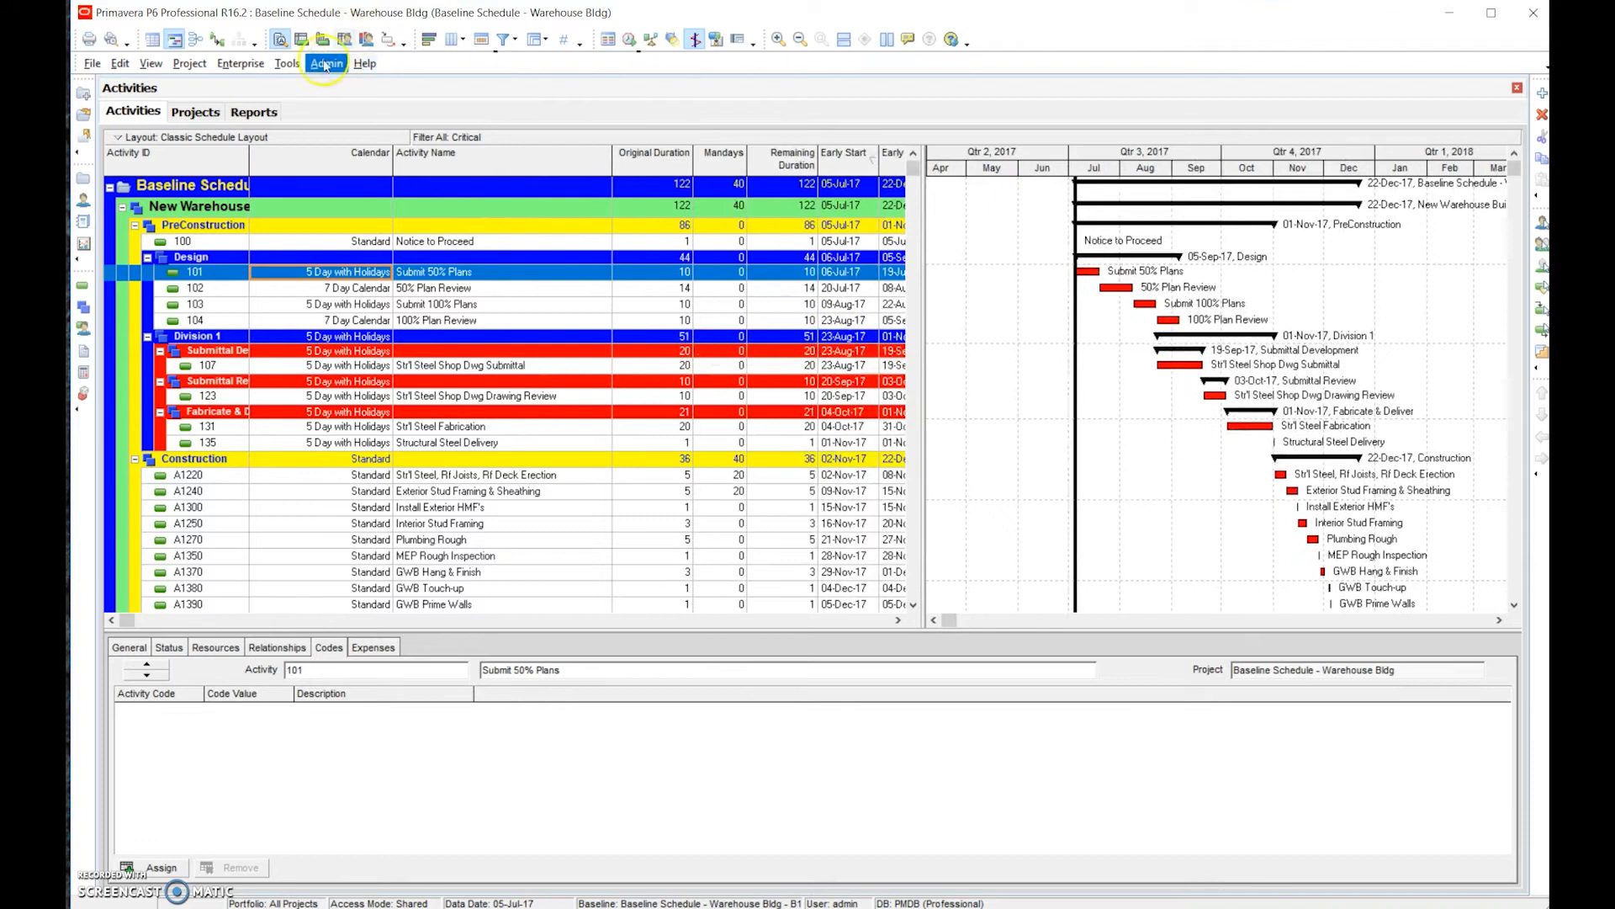
click(261, 67)
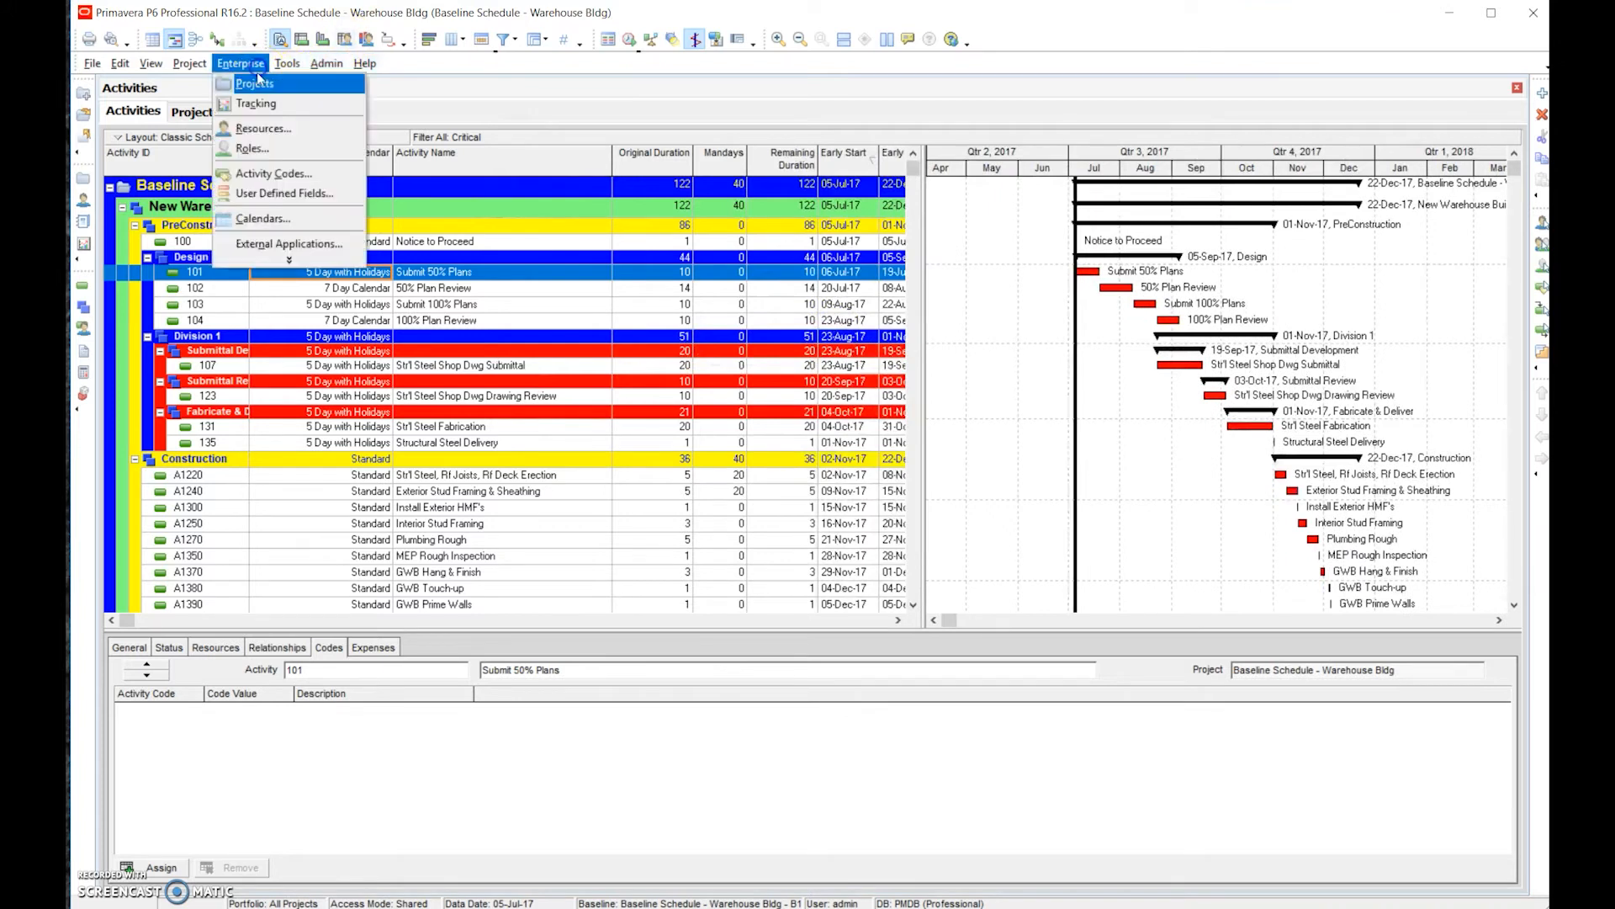
click(278, 170)
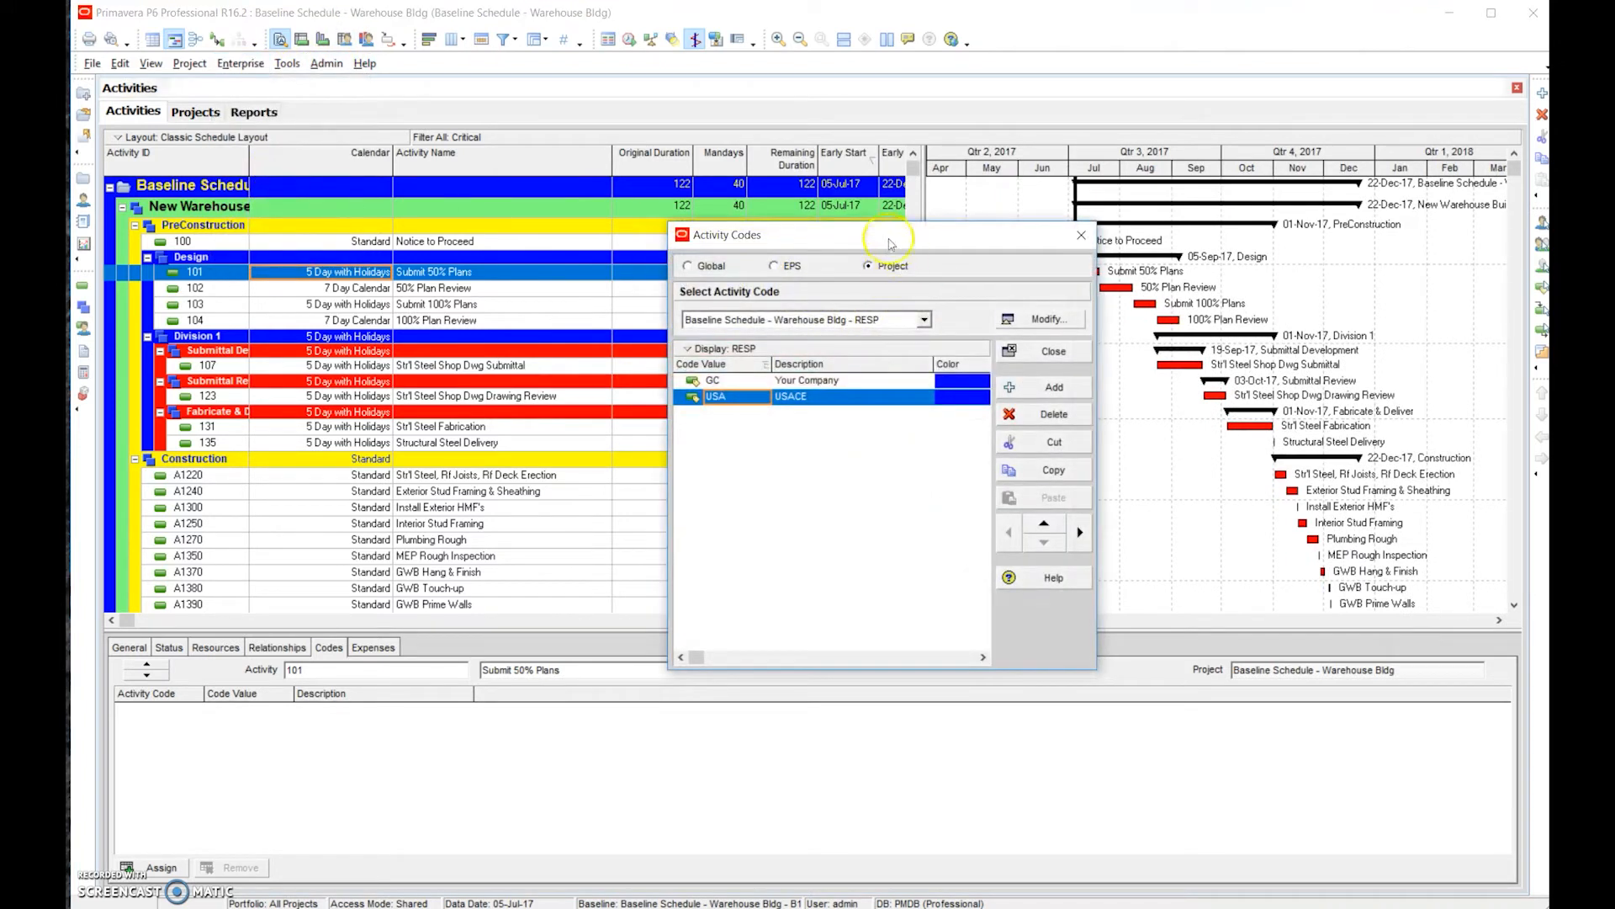
click(1052, 353)
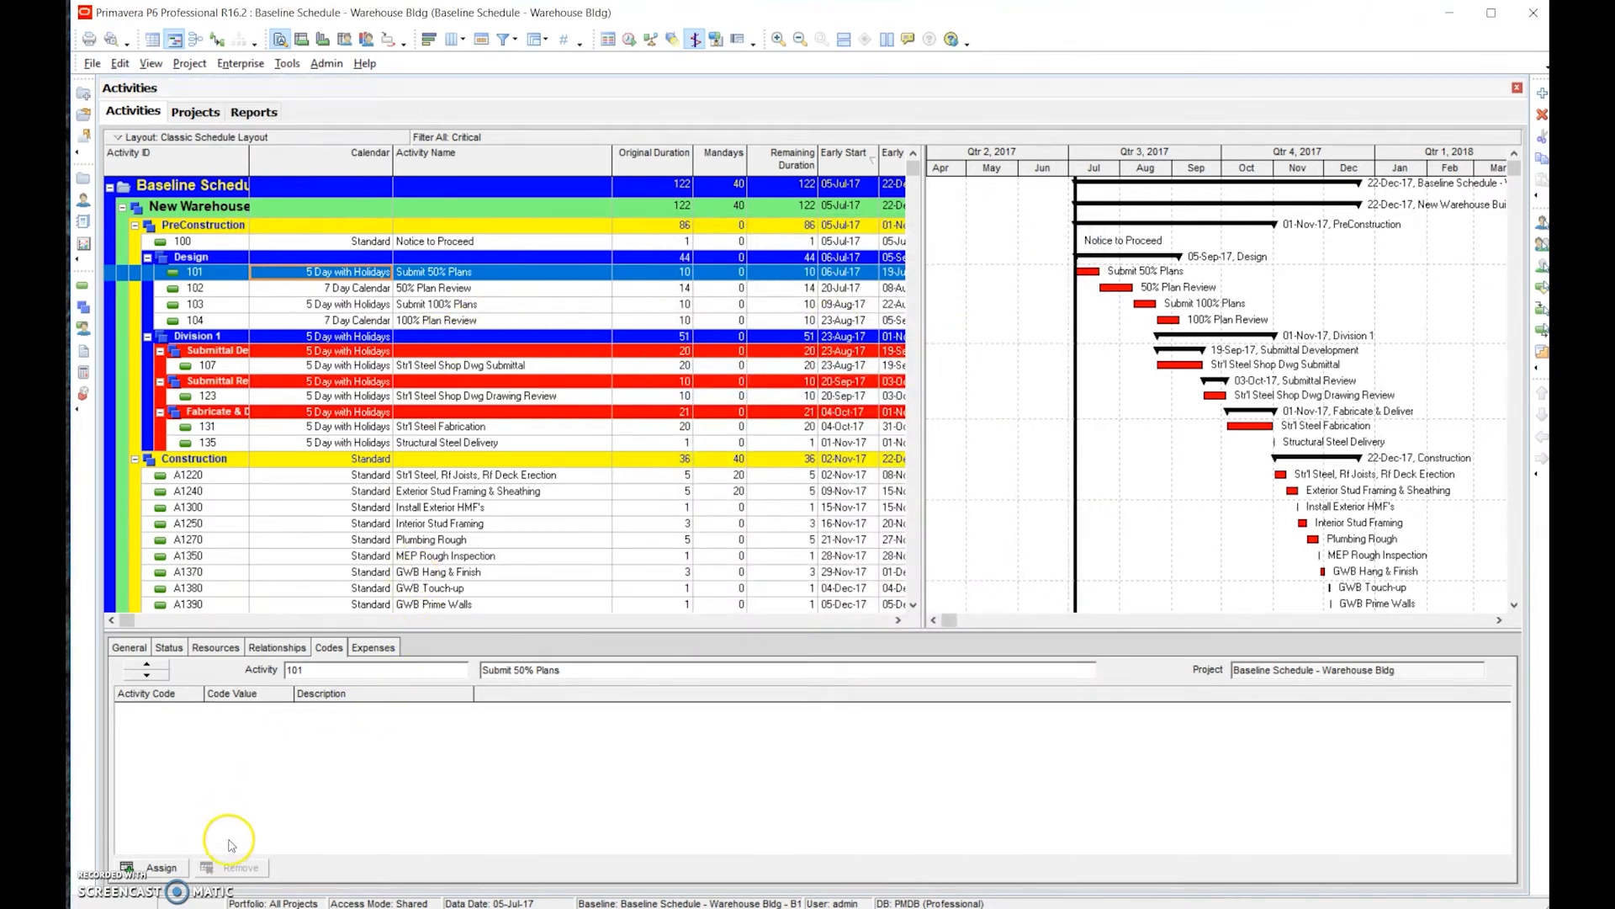
Assign the project code values WRKP 2 (Two Workers) and RESP GC (Your Company) to activity 101, Submit 50% Plans.
click(164, 868)
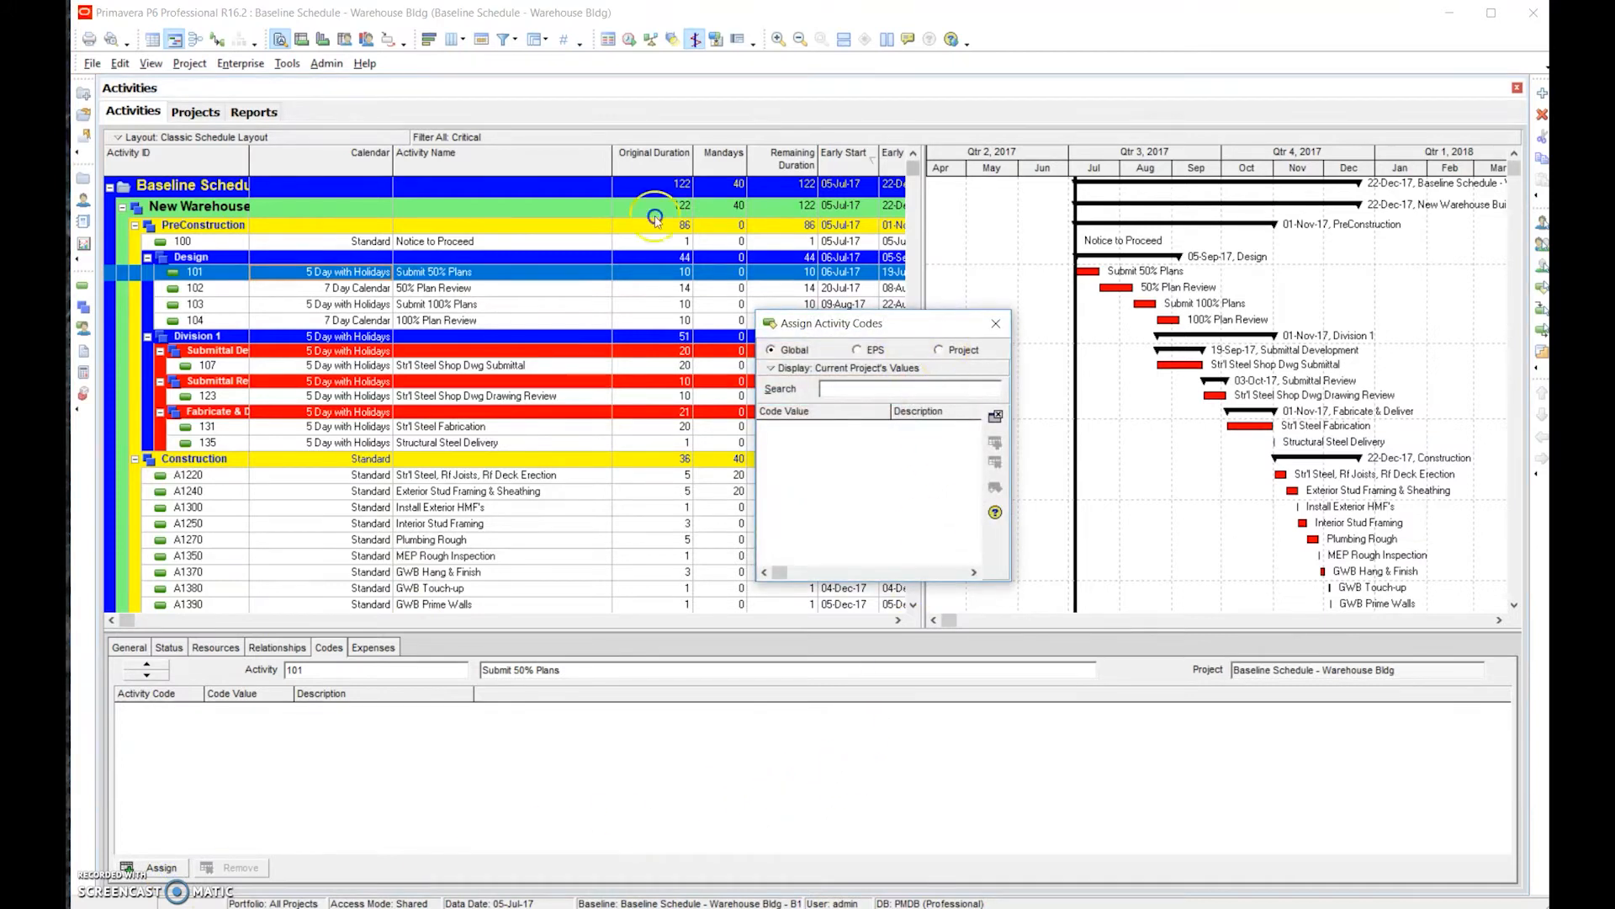
click(940, 350)
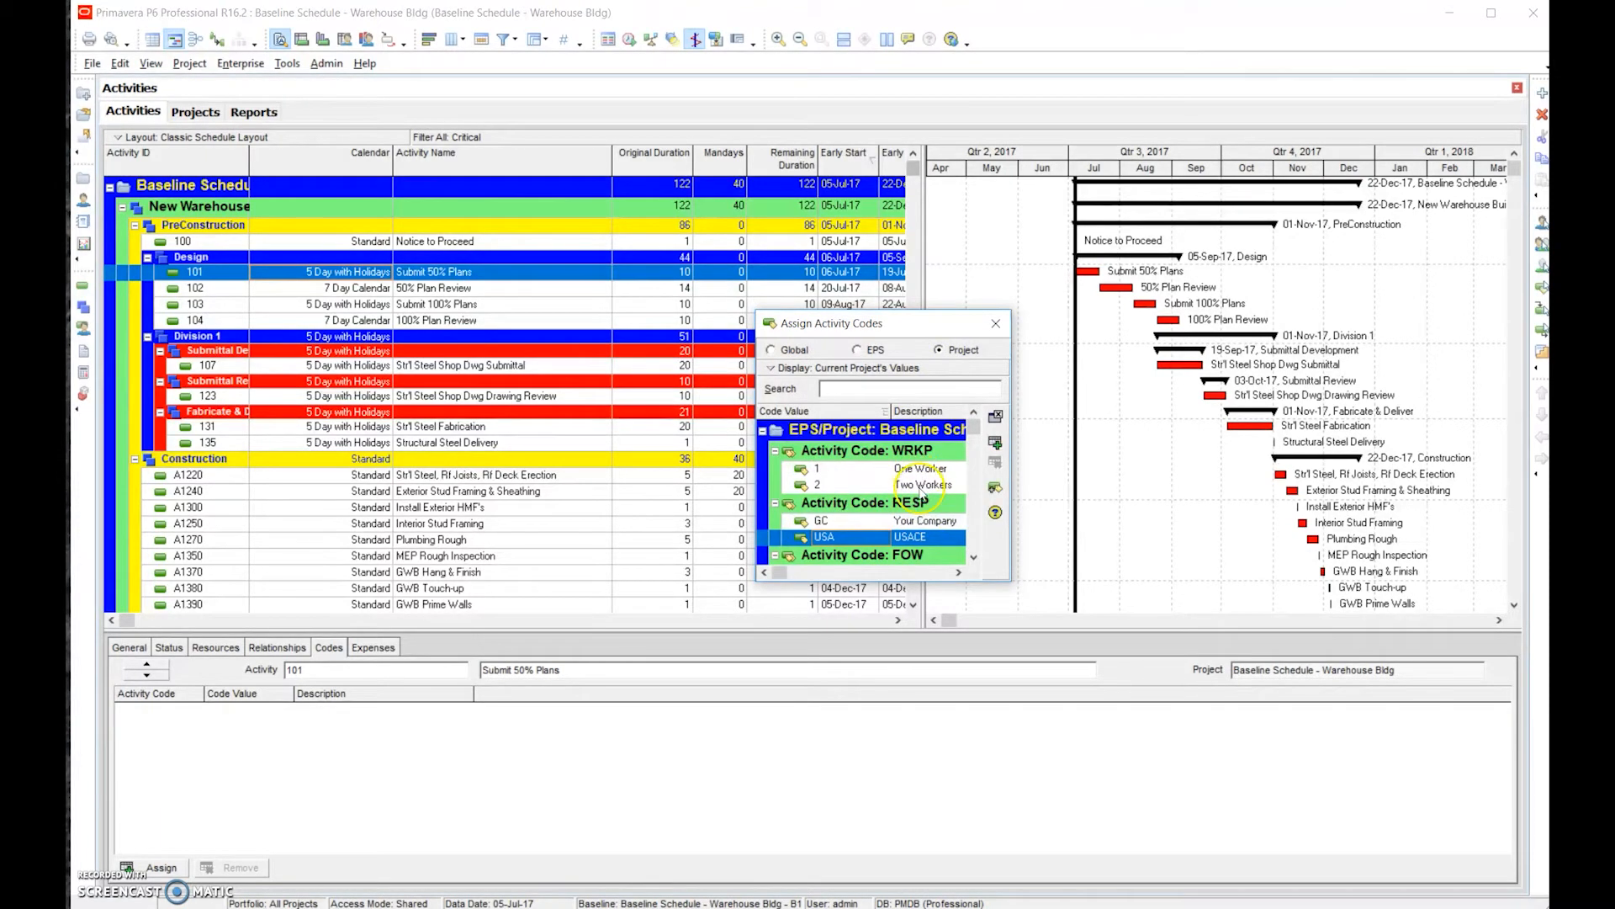
double_click(921, 485)
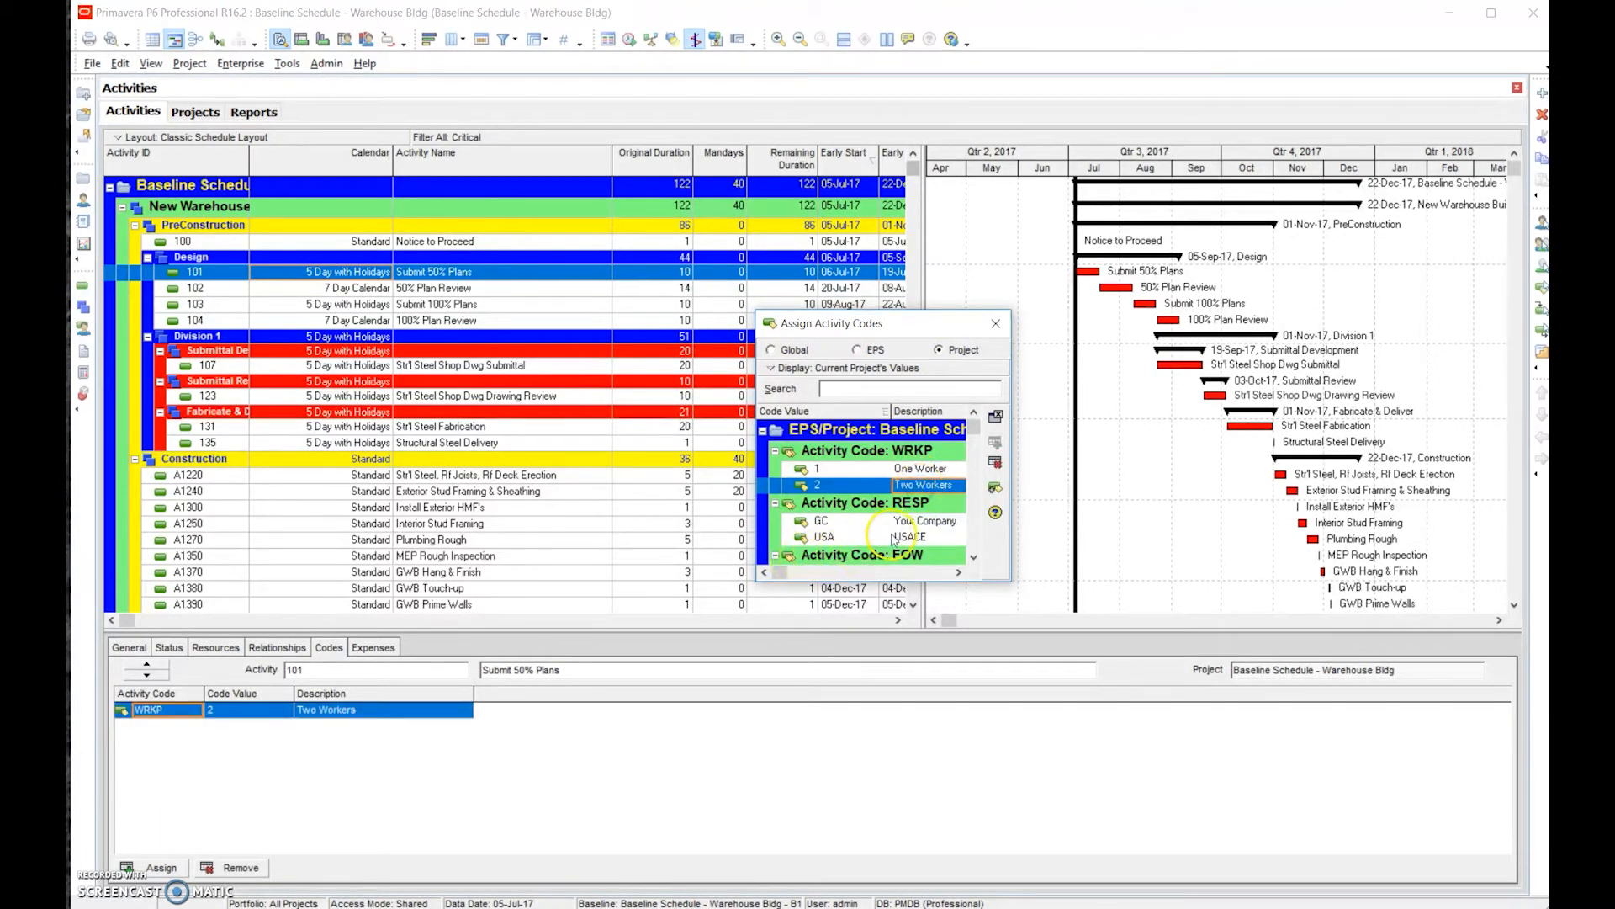
double_click(905, 521)
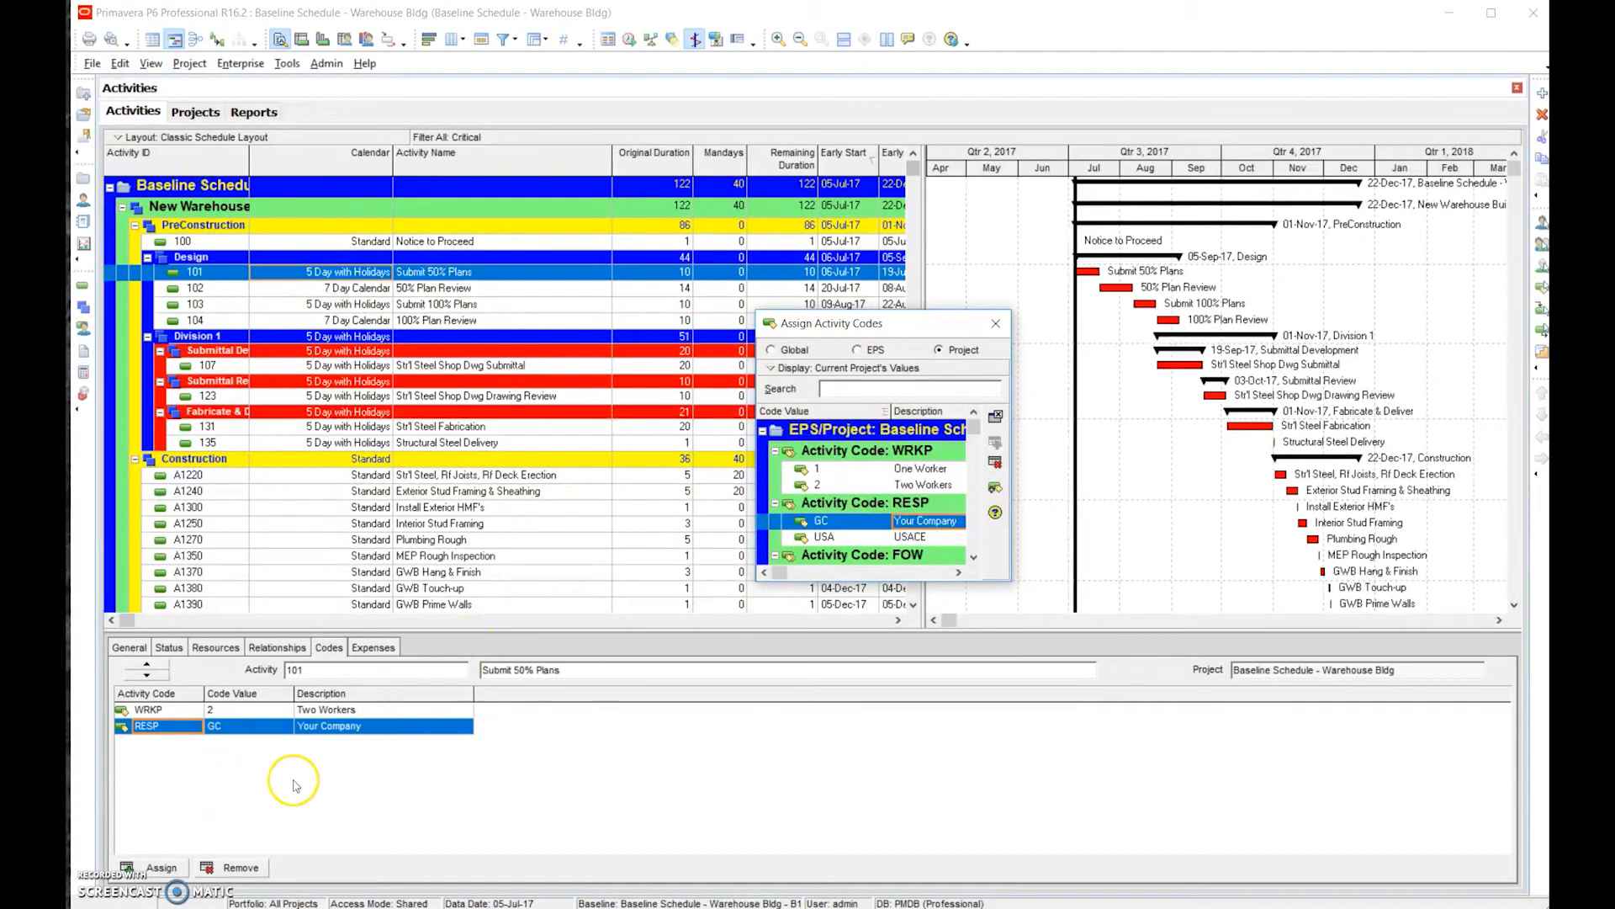
click(974, 556)
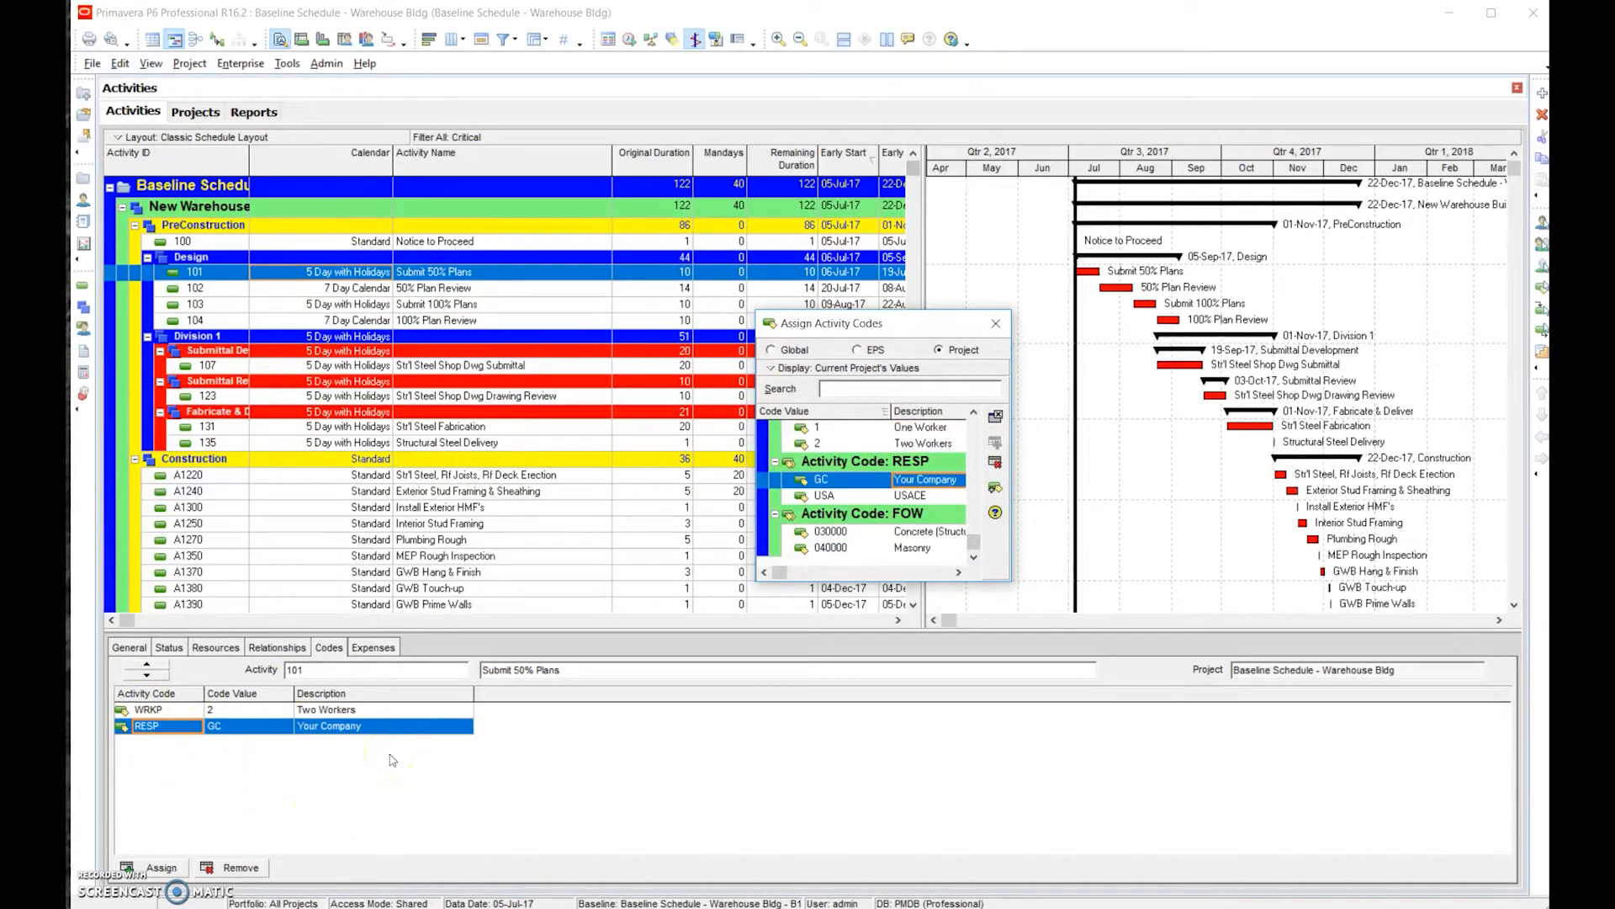
Consult the UFGS specification's standard activity coding dictionary, return to the schedule and close the activity code assignment.
click(428, 907)
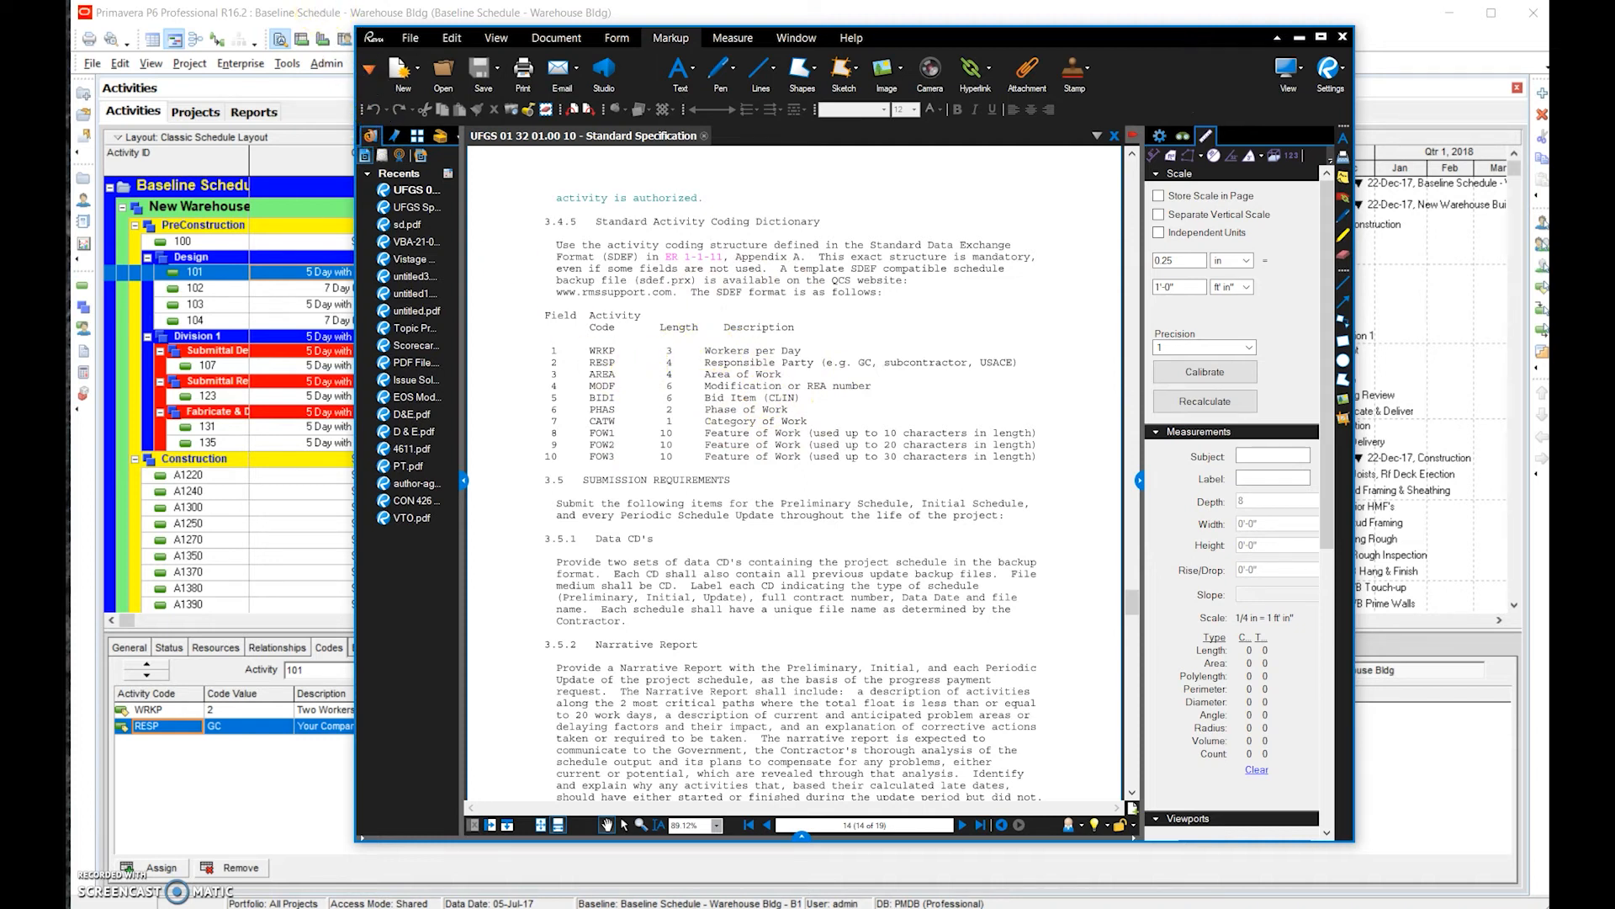
click(329, 7)
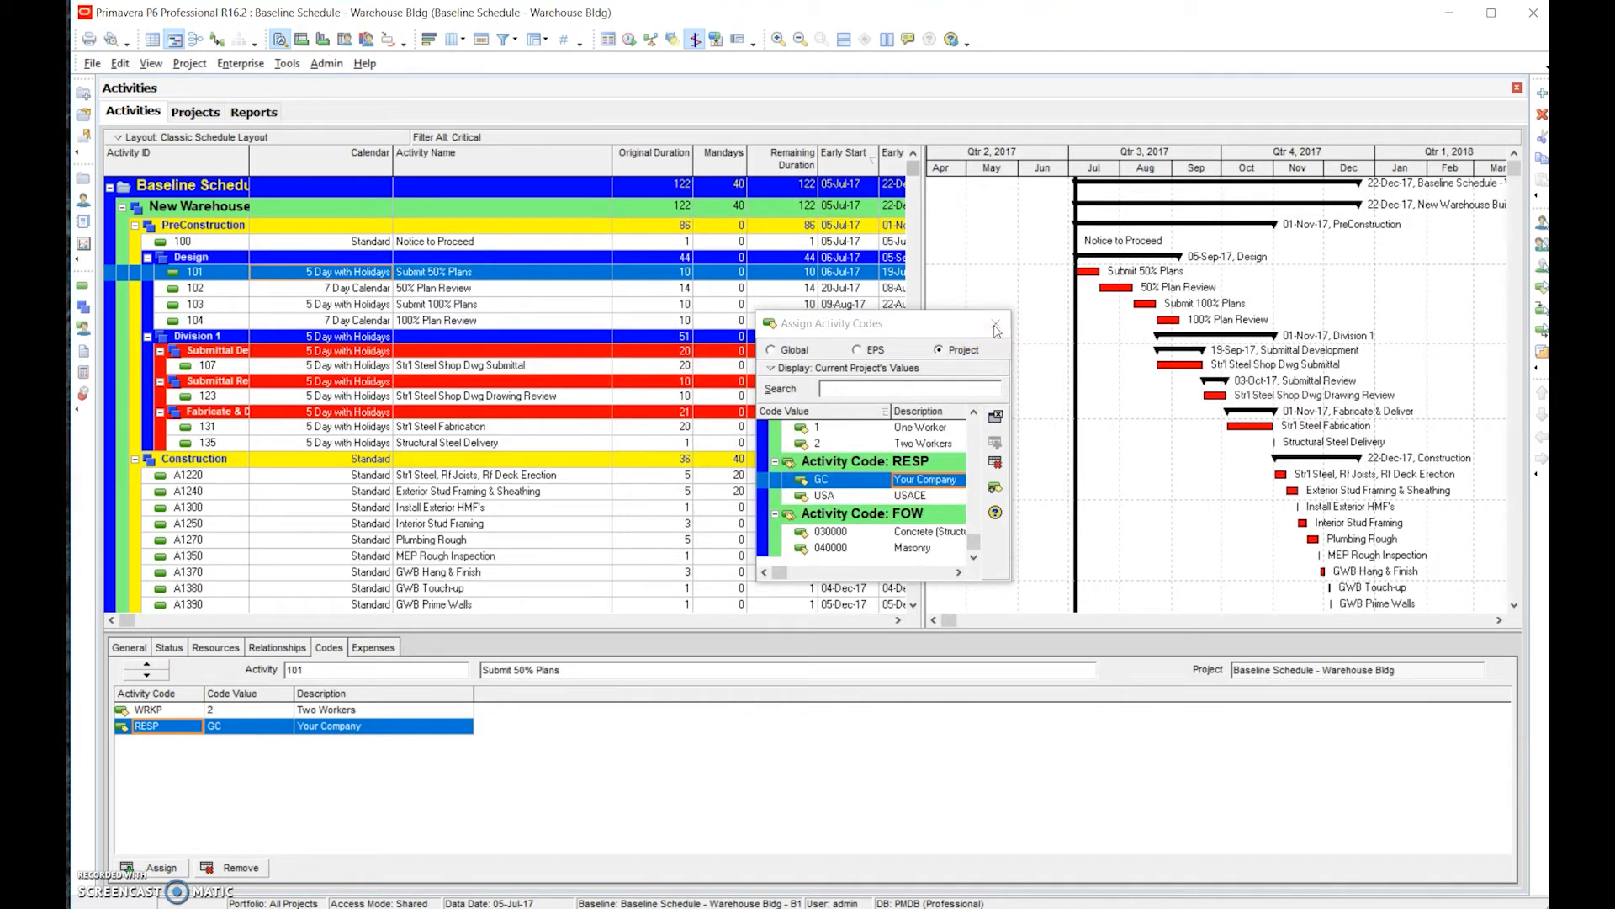
click(996, 326)
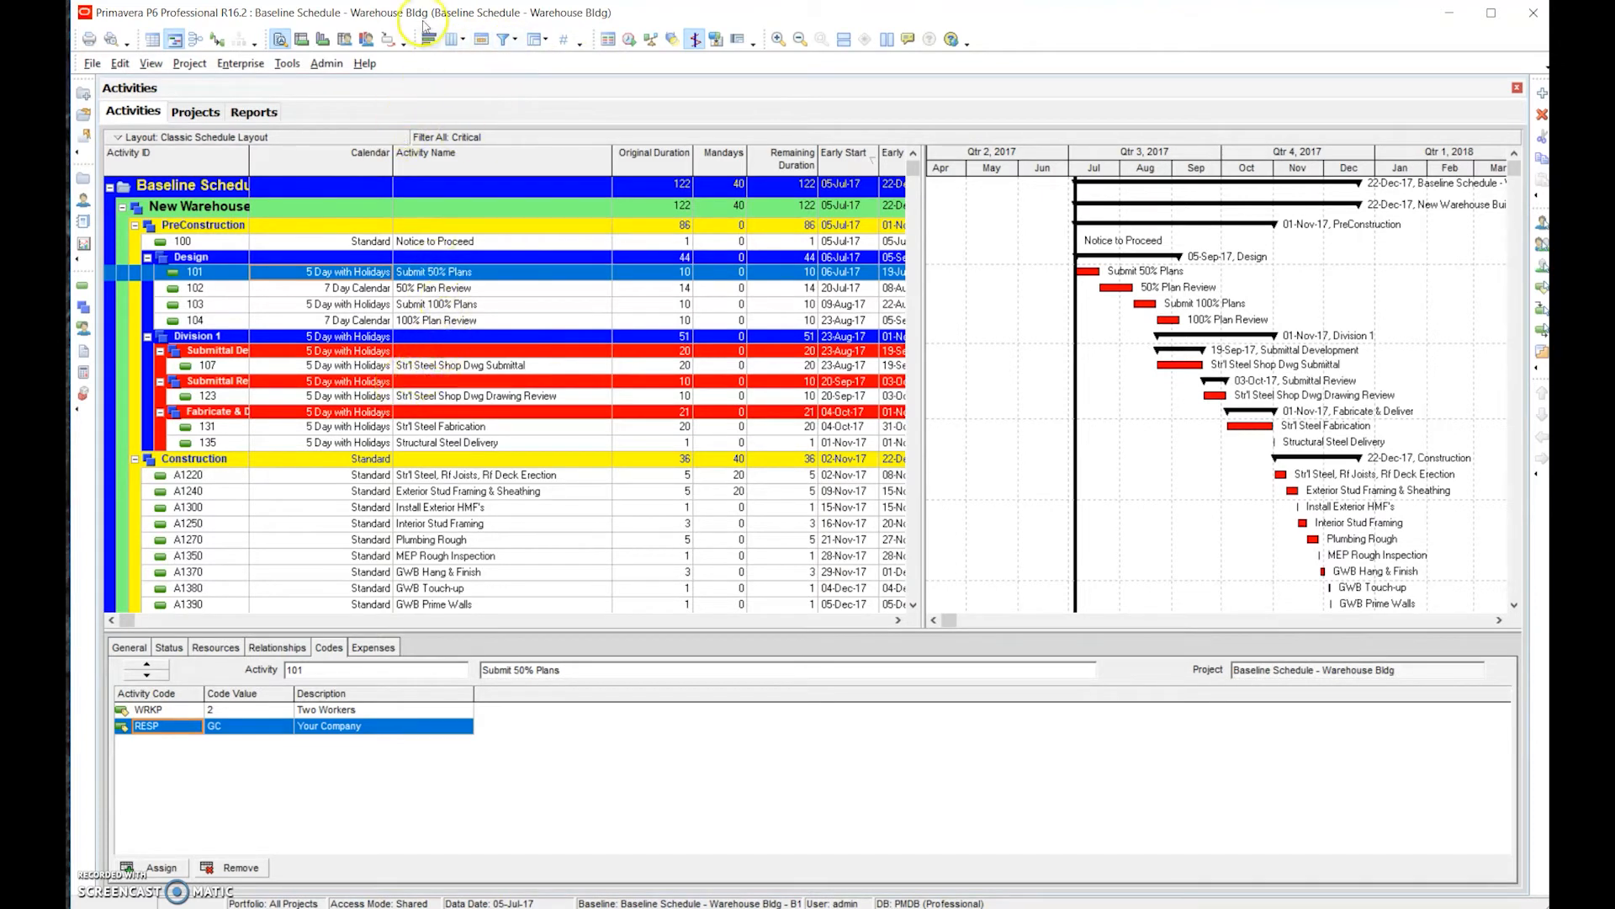
Limit the activity table's WBS grouping to three levels.
click(535, 42)
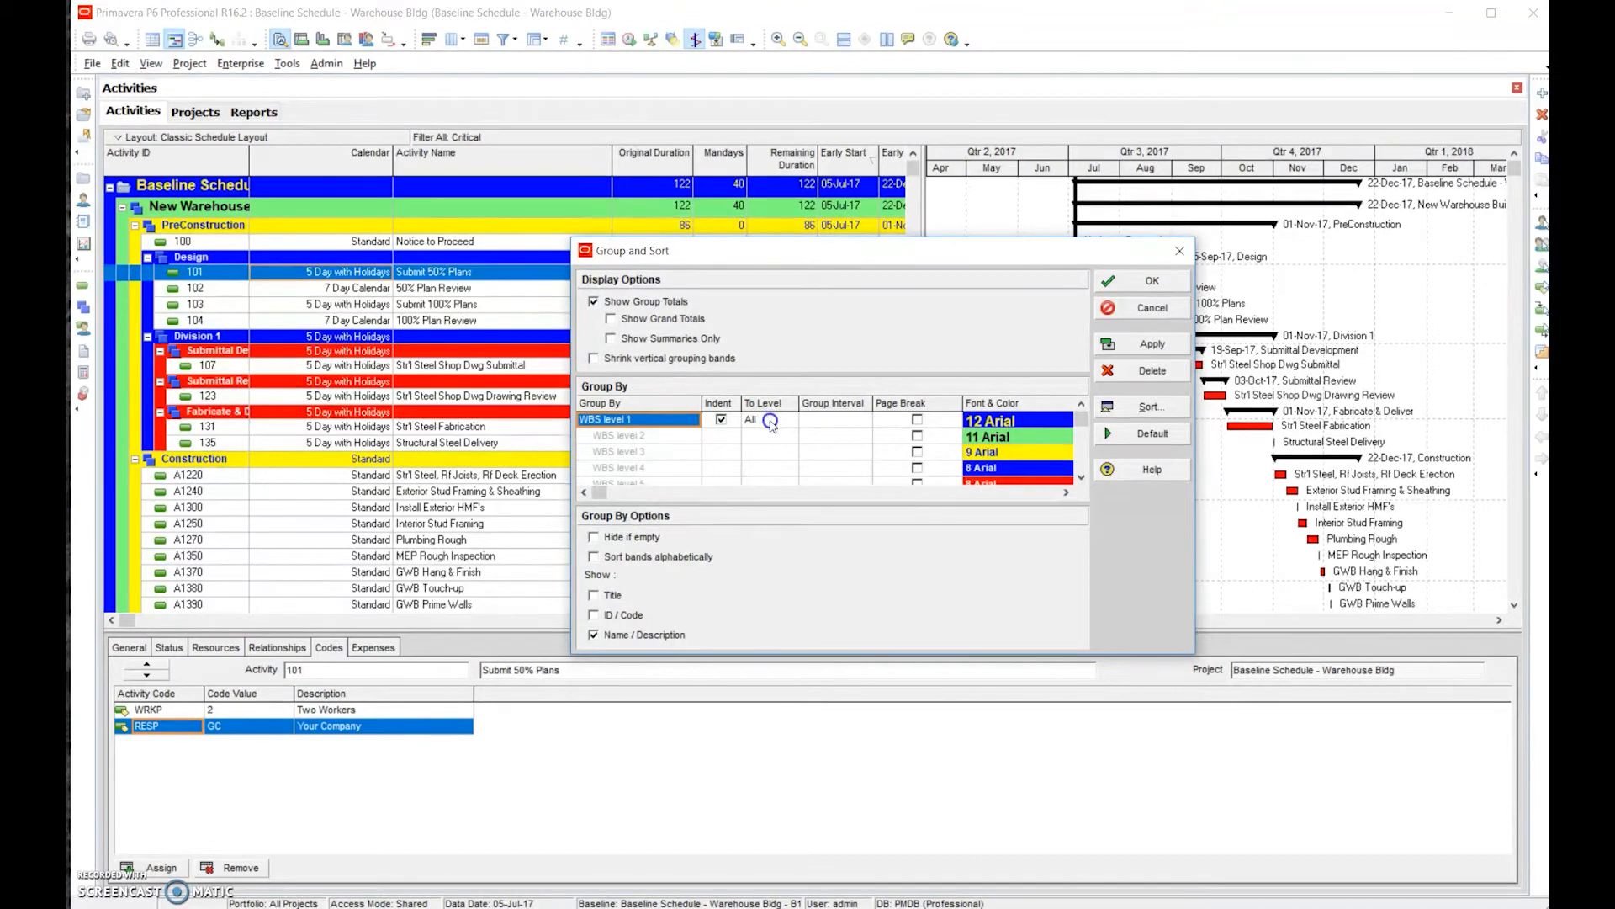
click(775, 421)
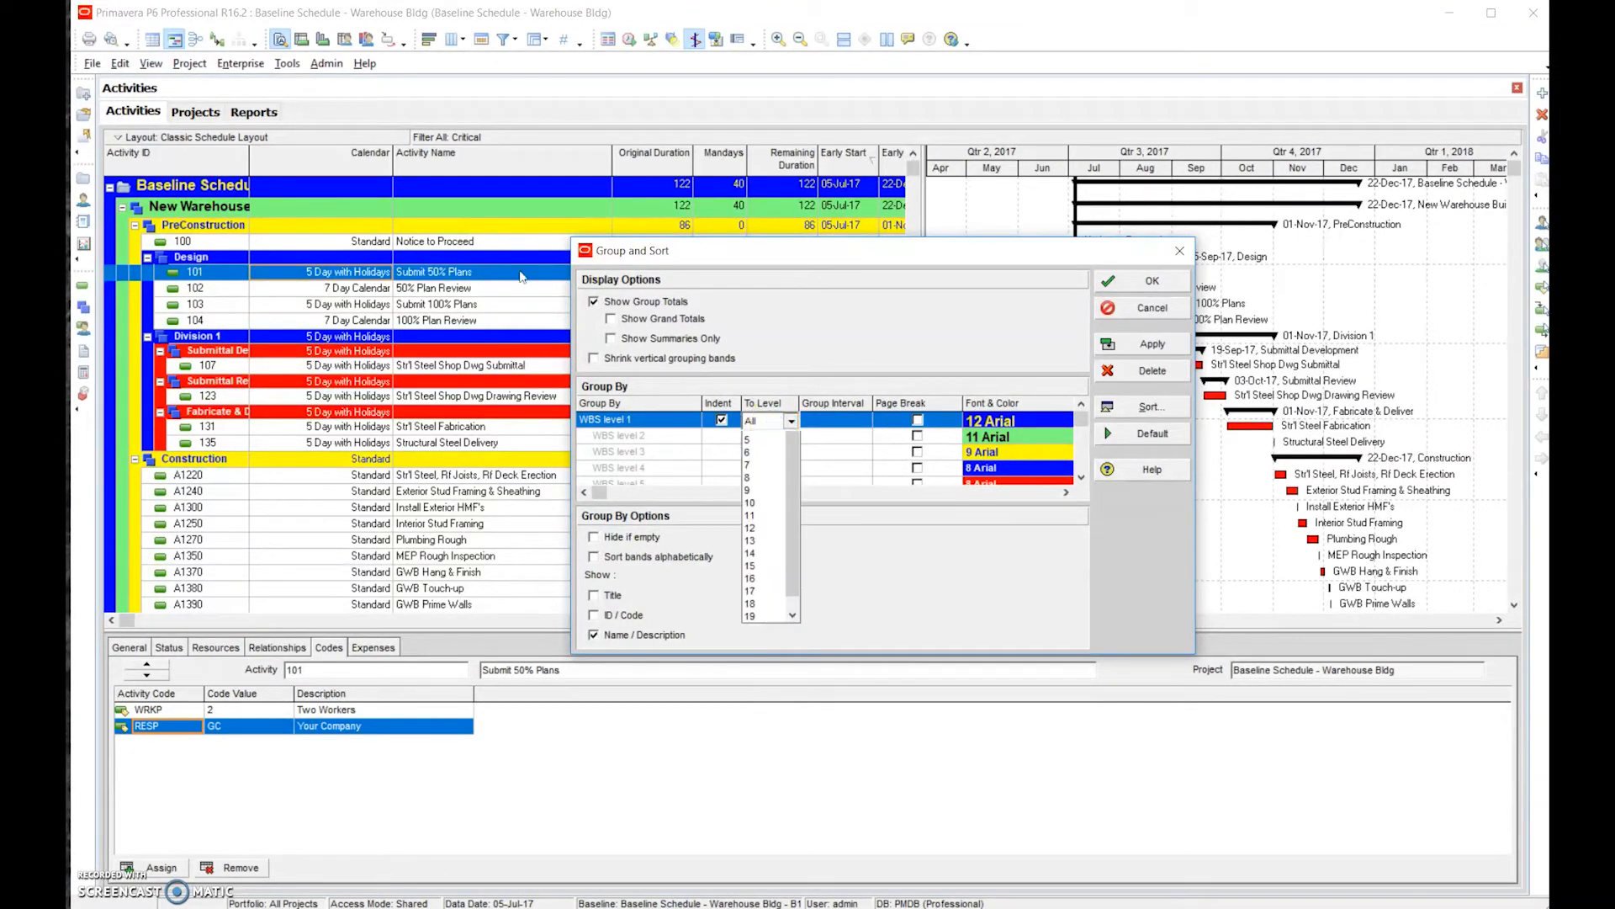
click(775, 422)
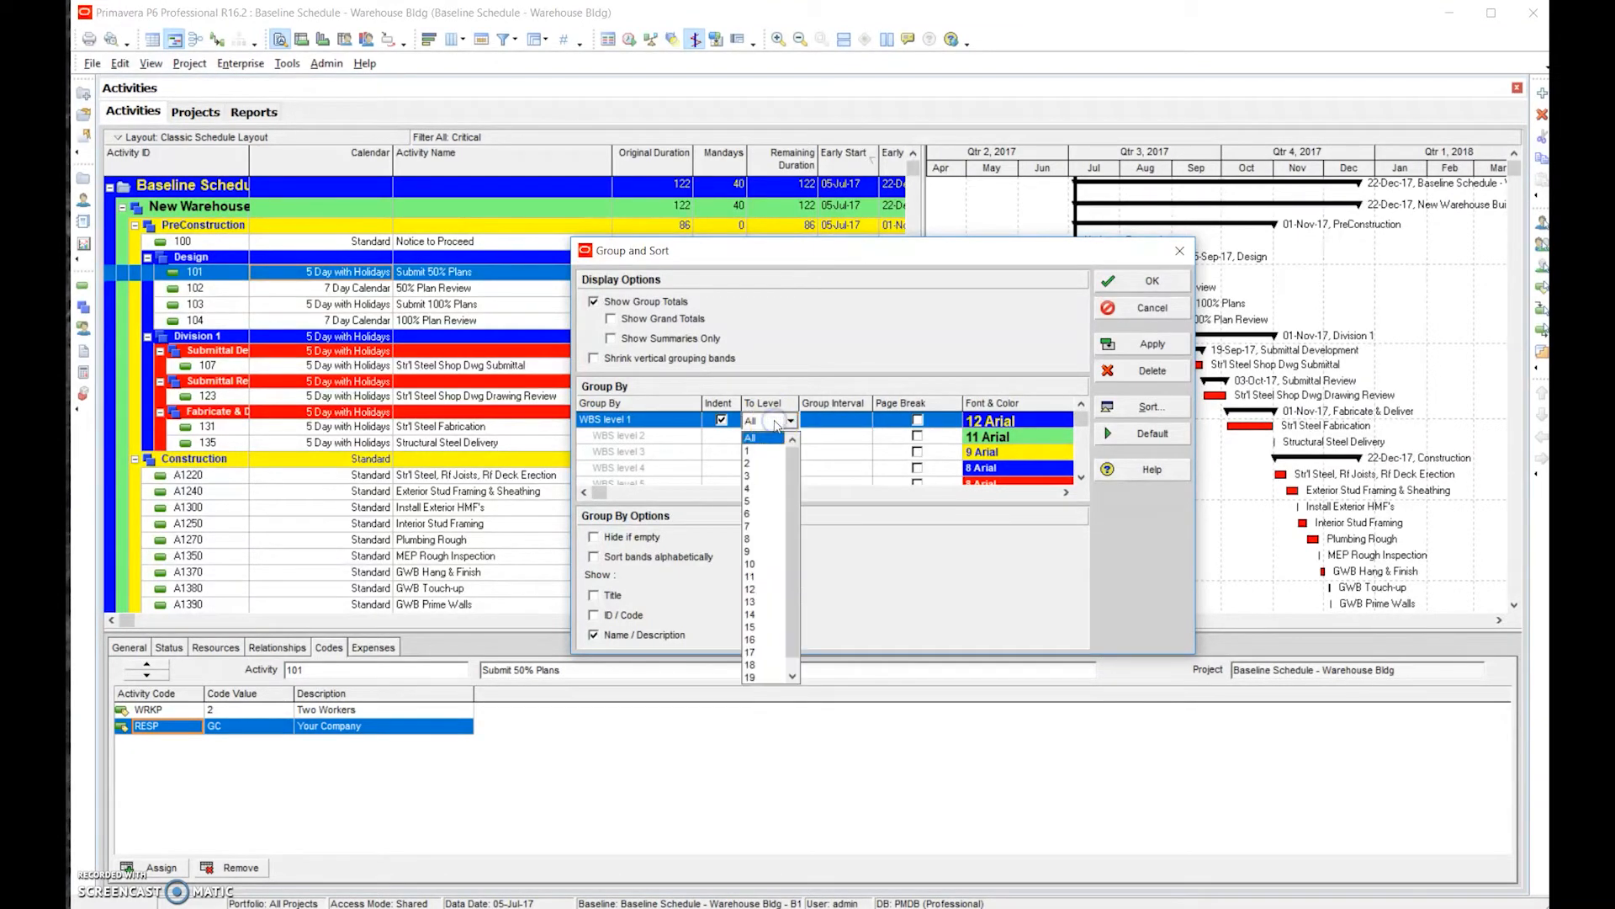
click(771, 463)
click(1132, 341)
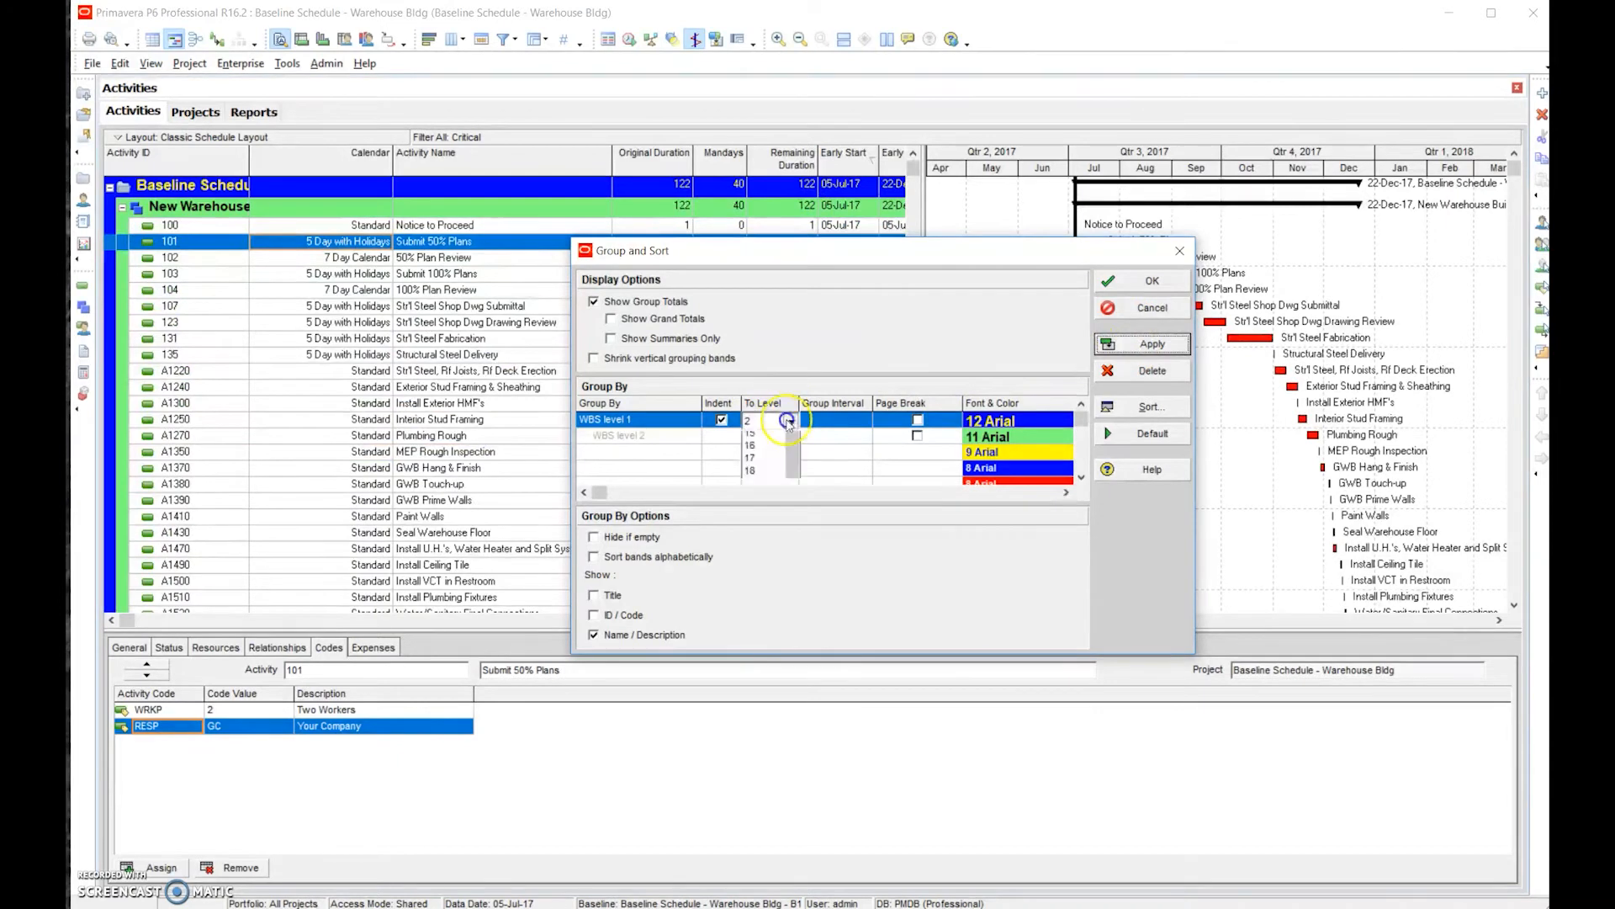
click(789, 421)
click(767, 463)
click(1136, 280)
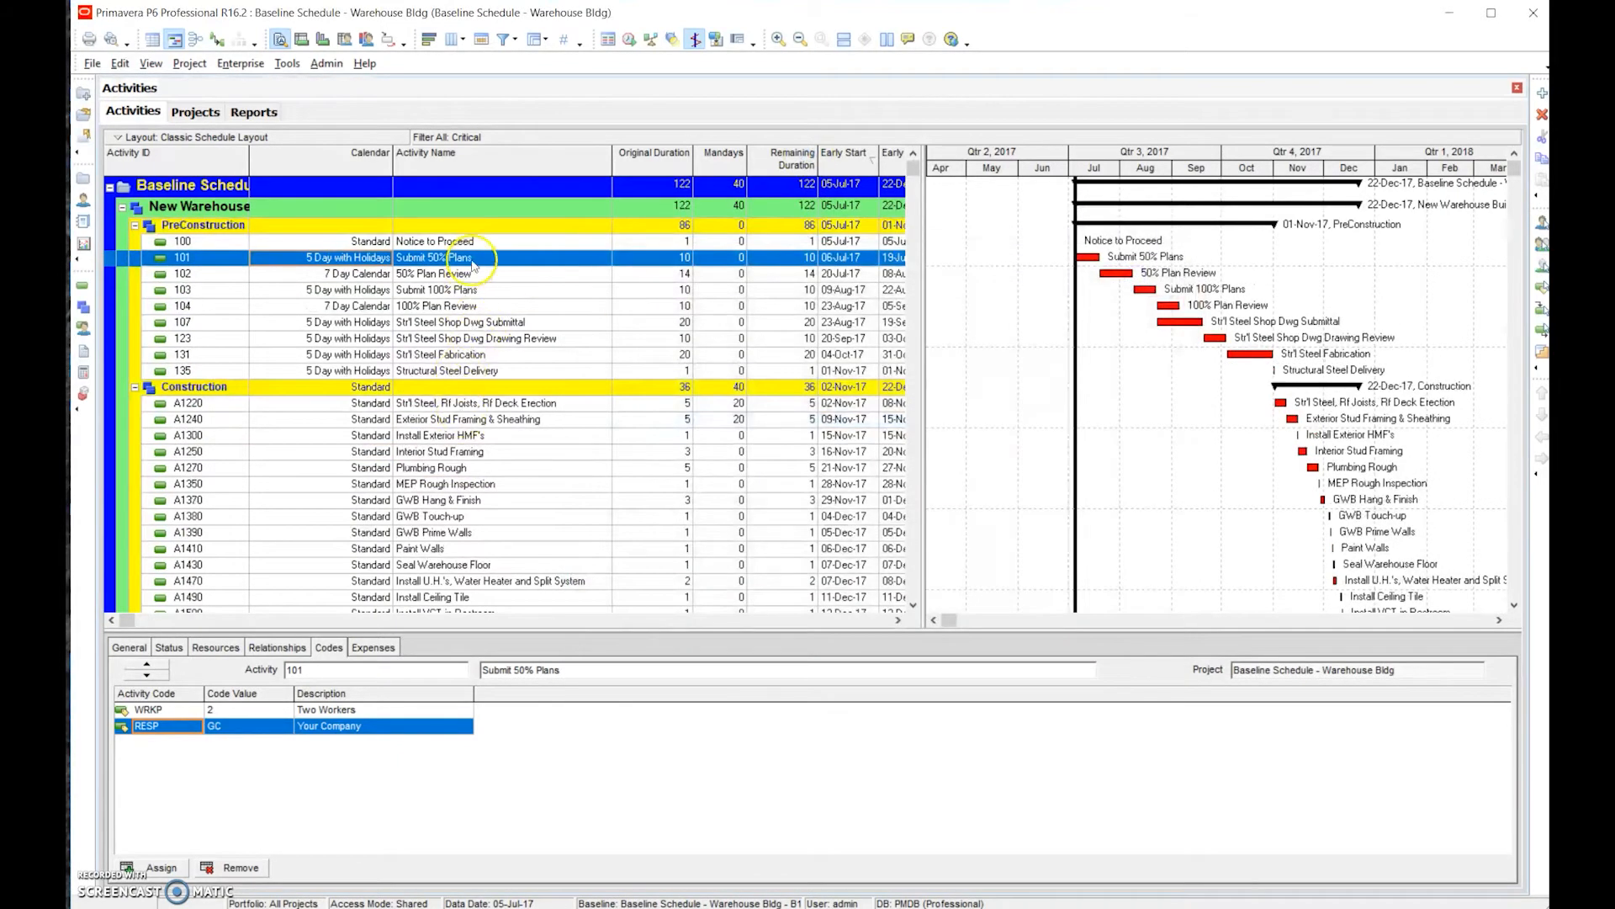
Assign the project code value WRKP 1 (One Worker) to the Construction activities from A1220 through A1470 at once.
click(508, 406)
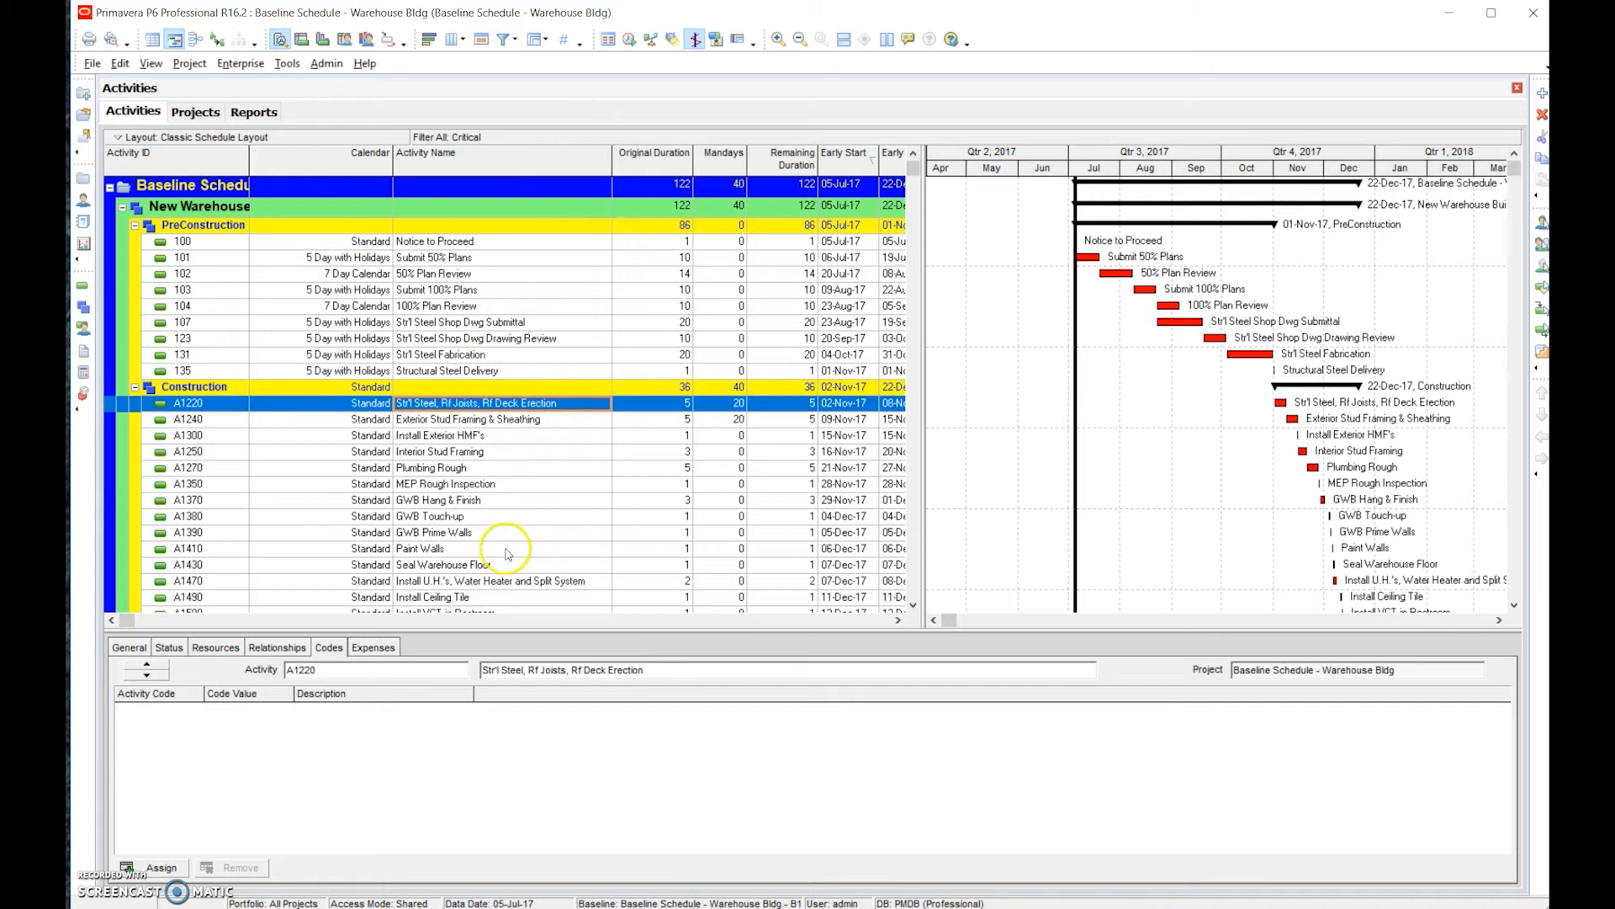
shift+click(517, 583)
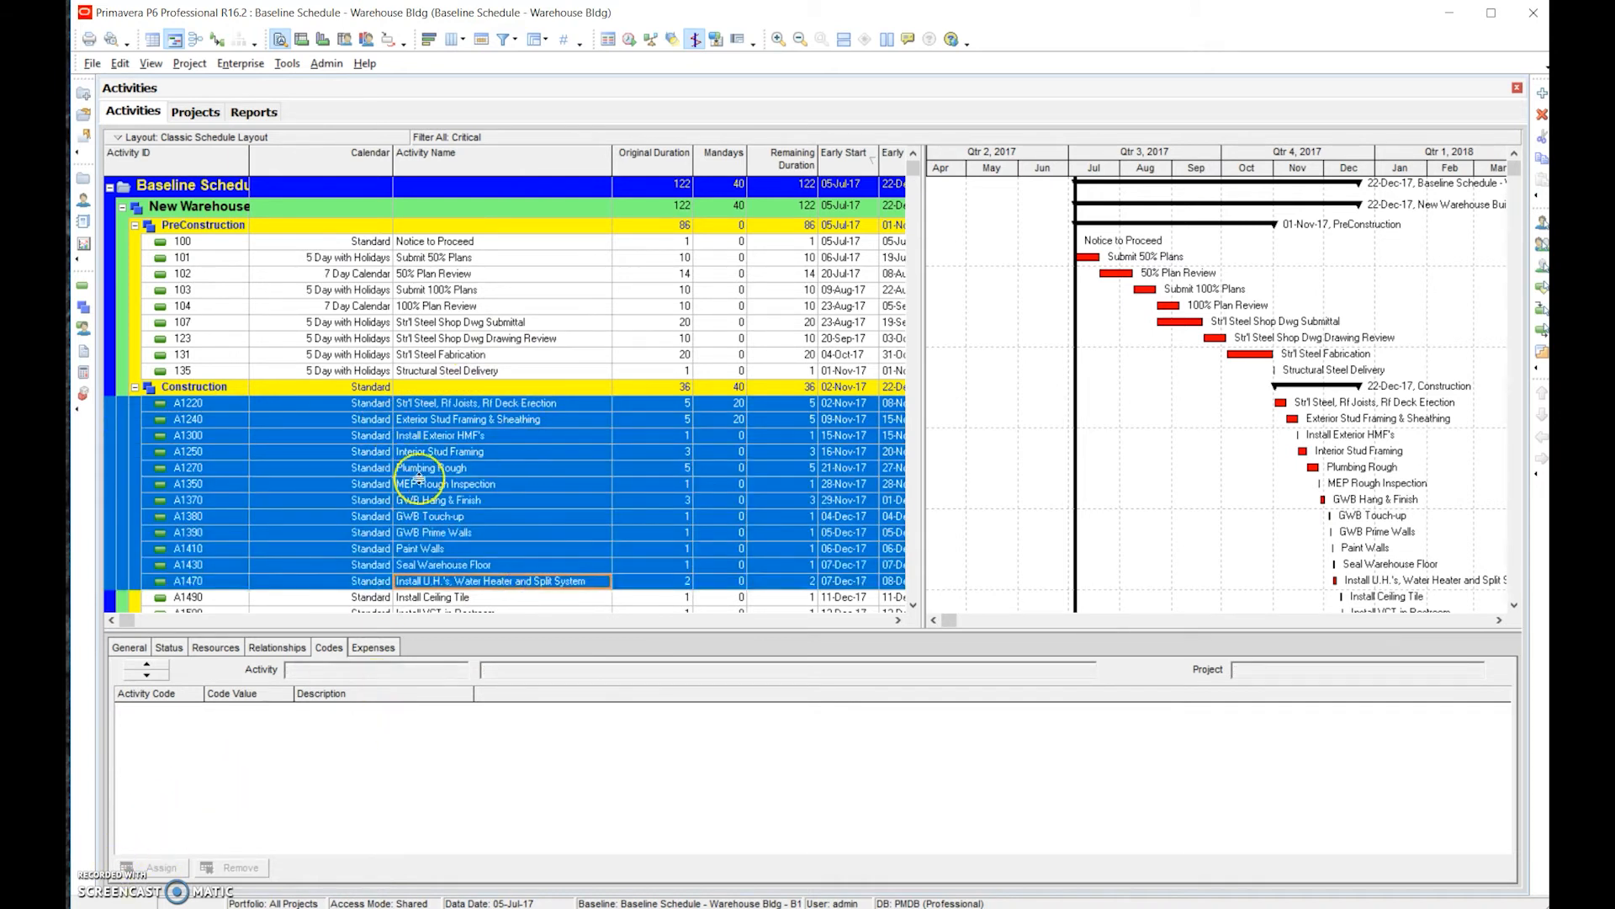
click(448, 404)
click(173, 868)
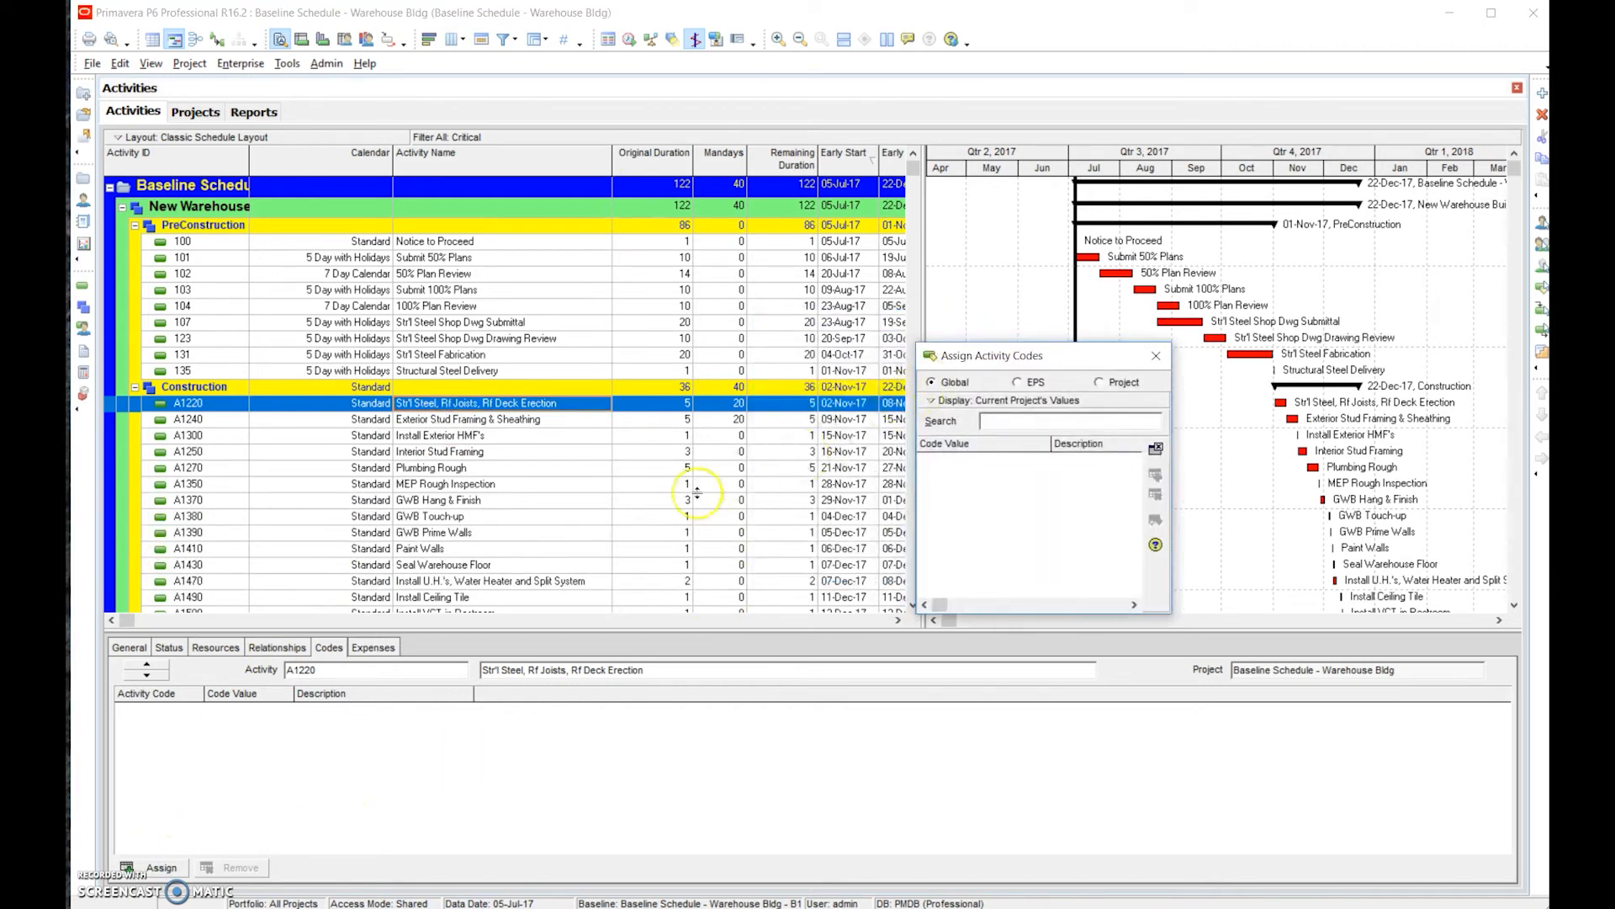
shift+click(491, 584)
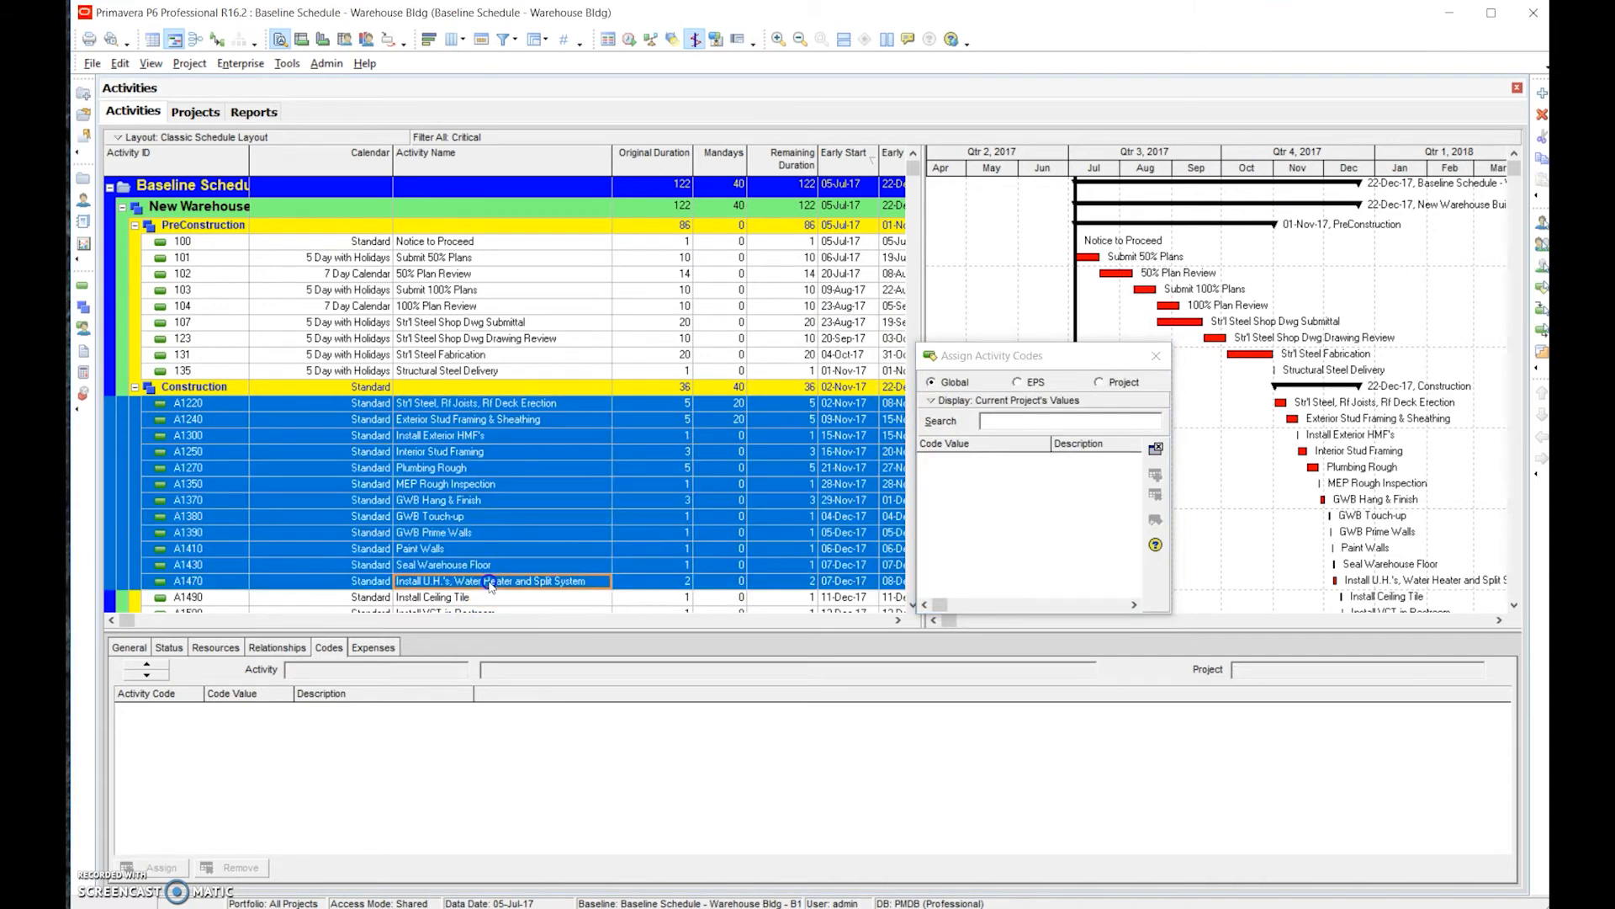
click(1099, 382)
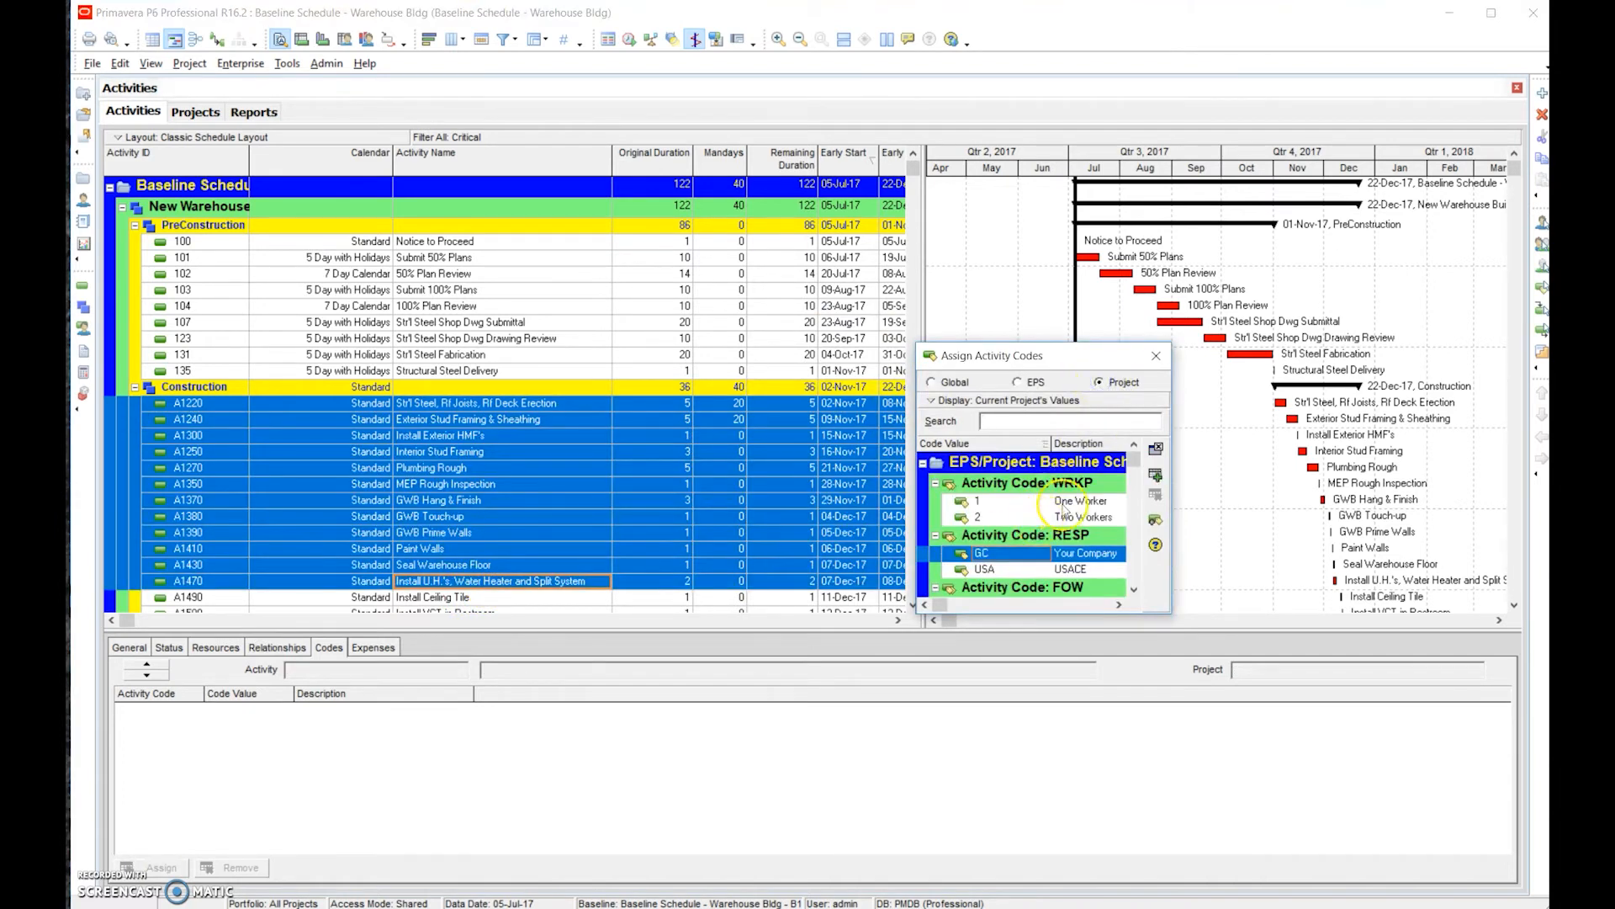
click(1067, 503)
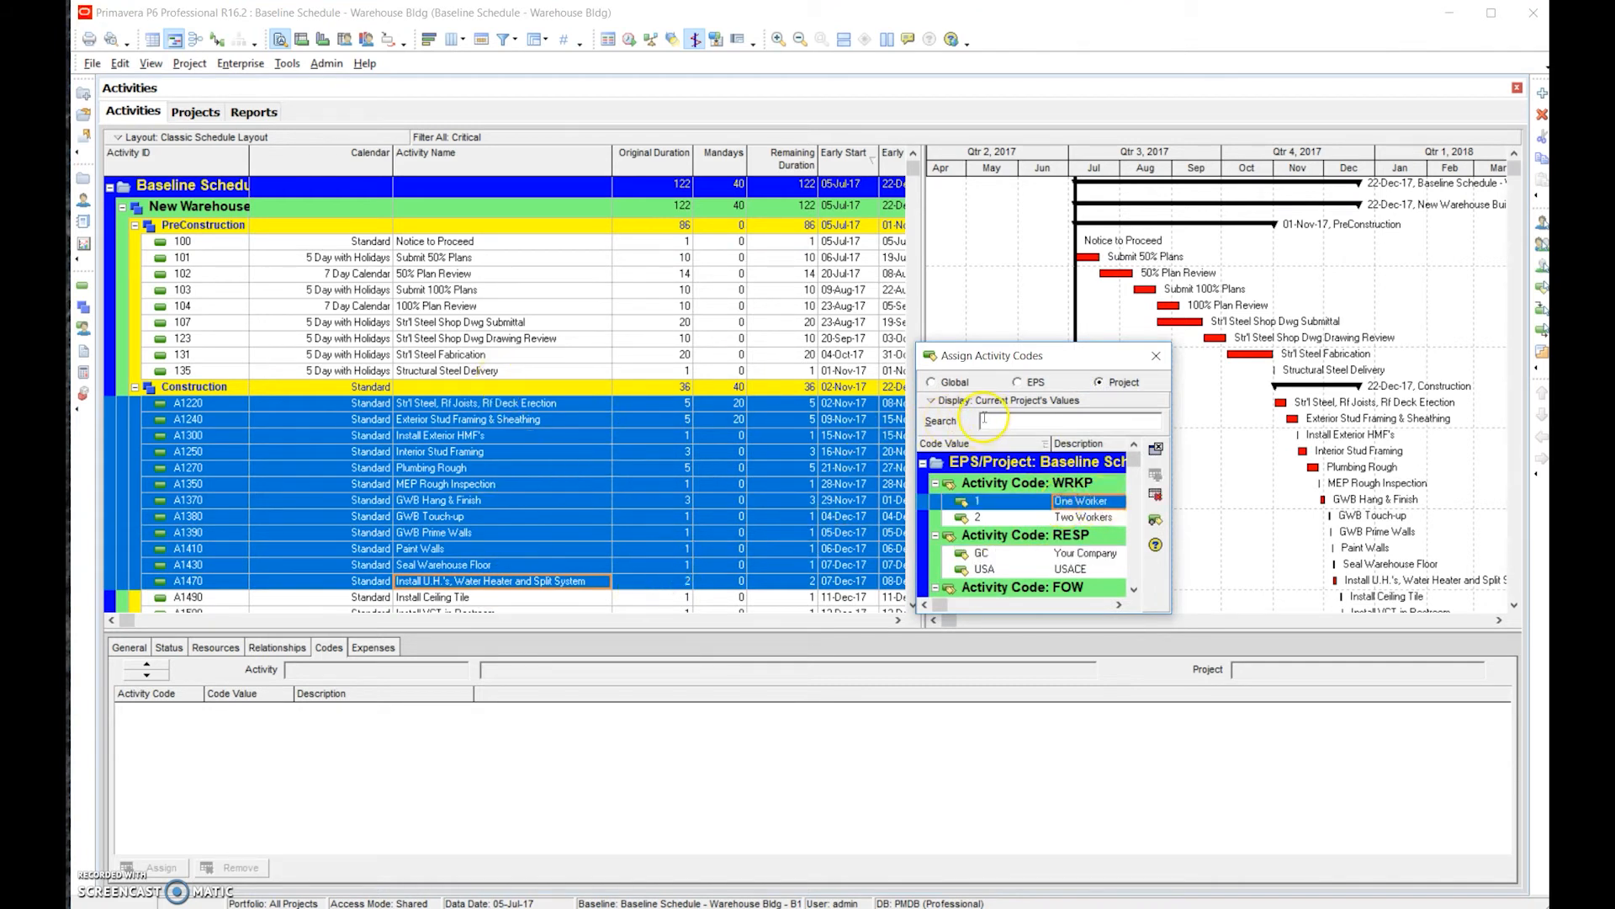
click(1152, 359)
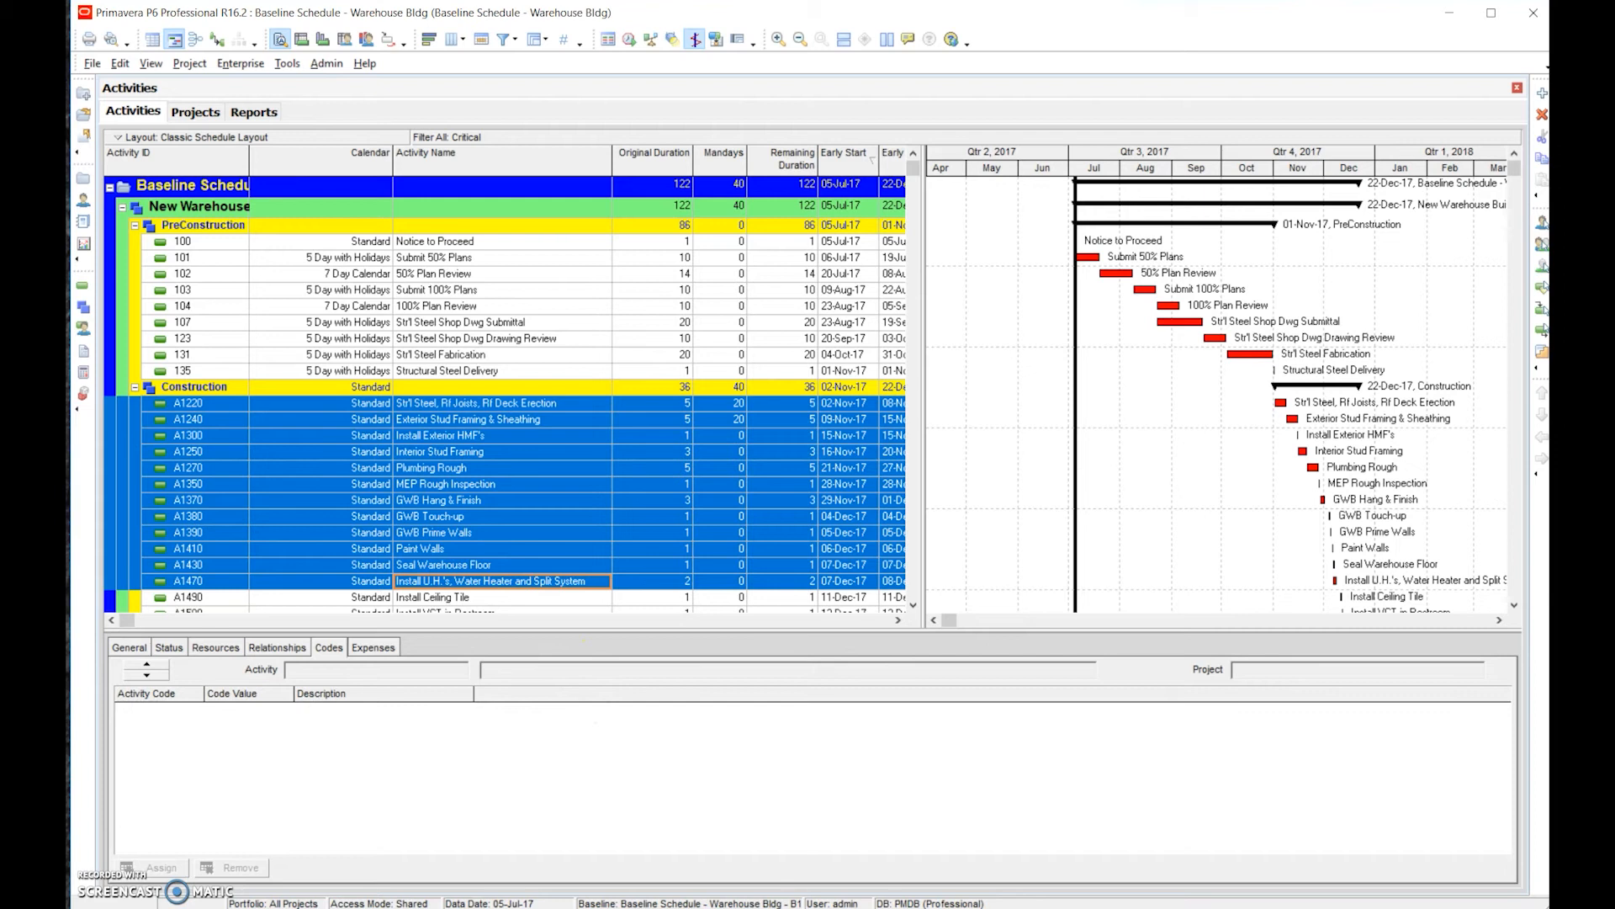
Check the codes assigned to activities A1220 and A1300 and compare them with the UFGS specification's coding dictionary.
key(alt+Tab)
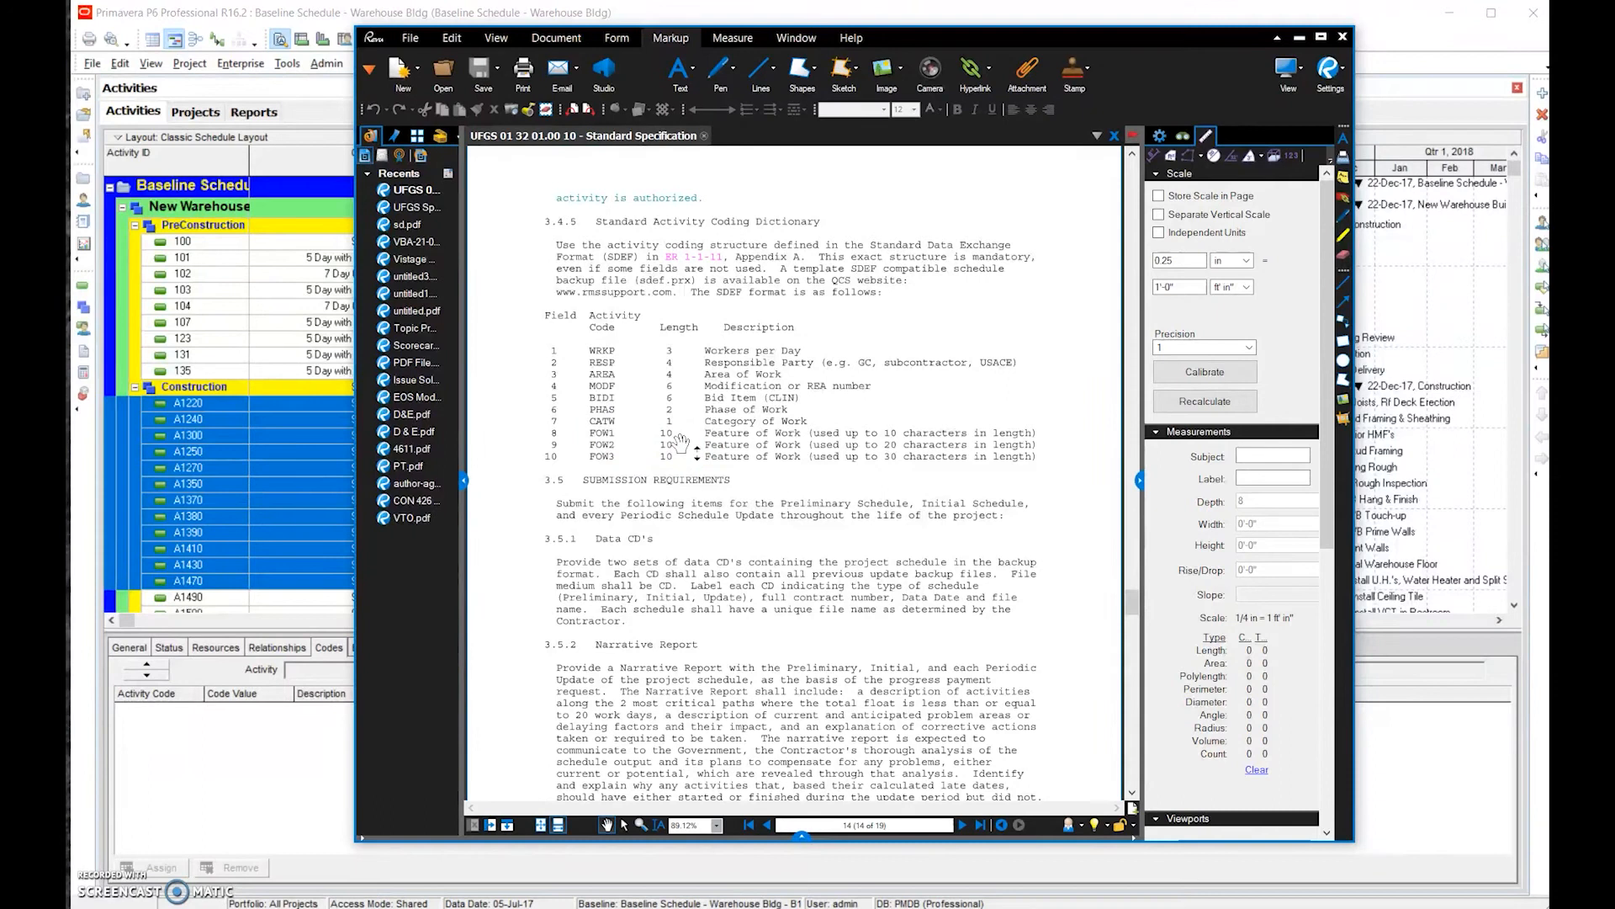
click(306, 455)
click(399, 407)
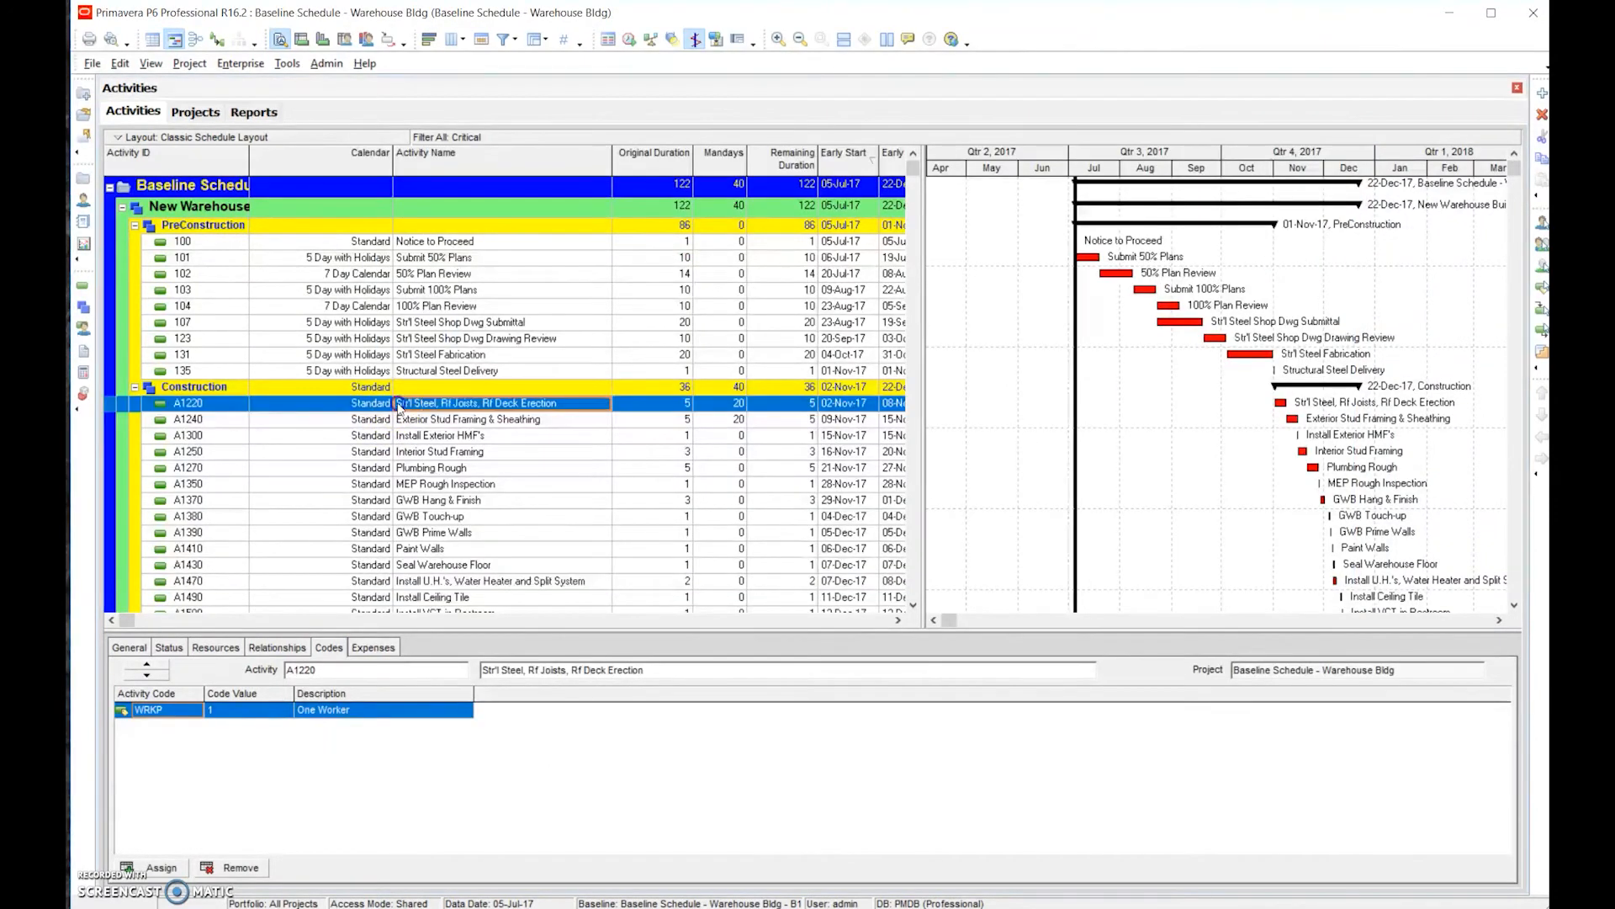
click(427, 437)
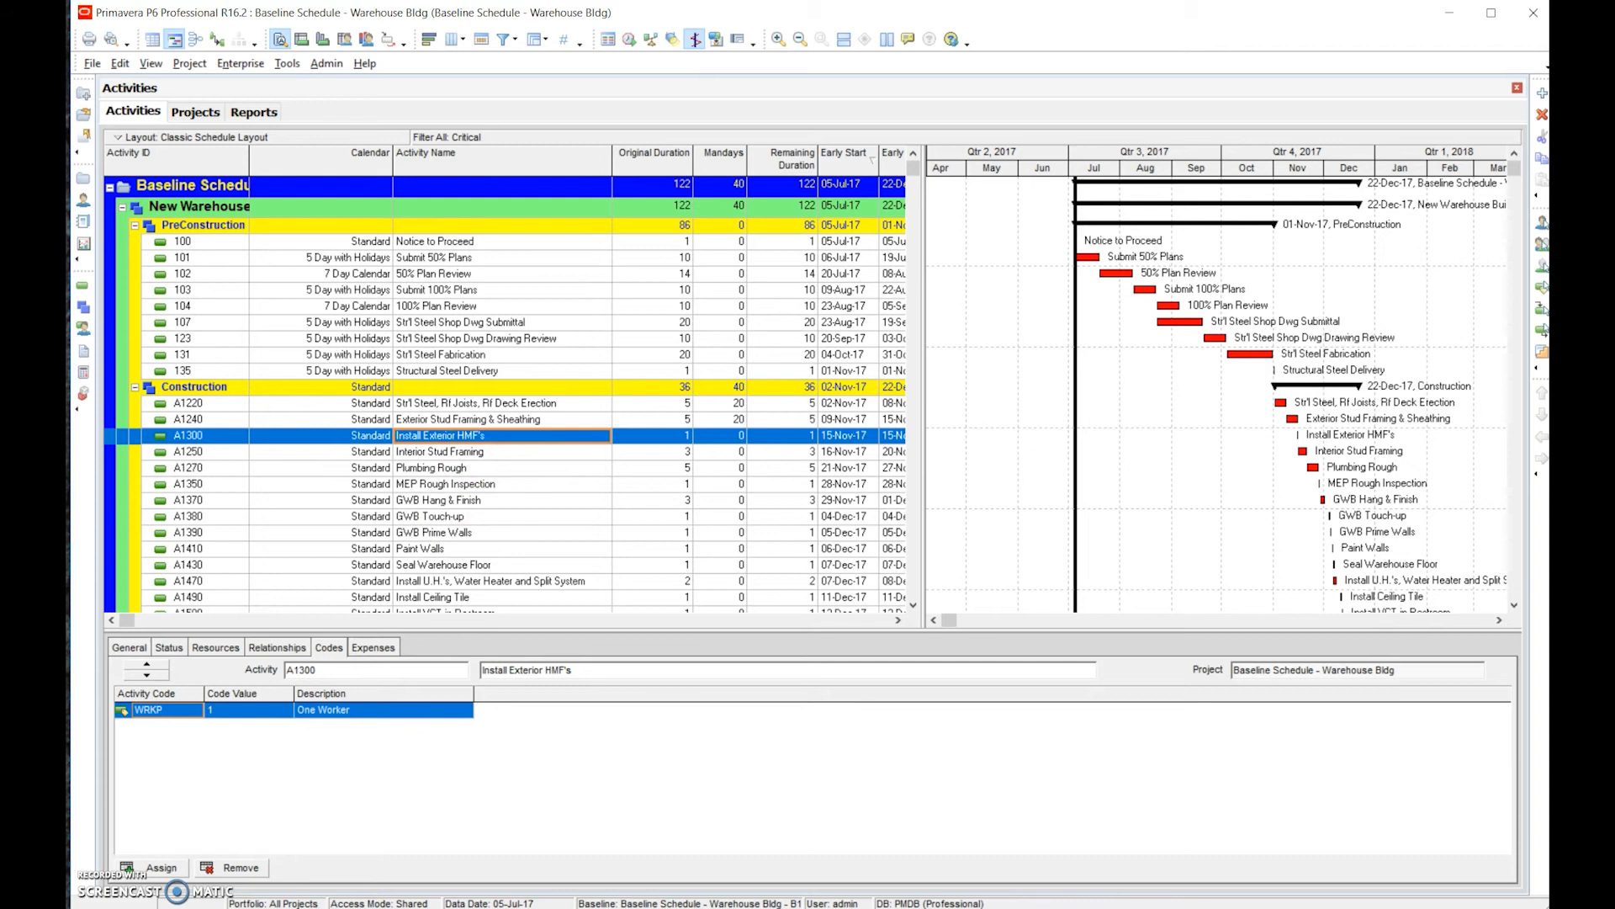
key(alt+Tab)
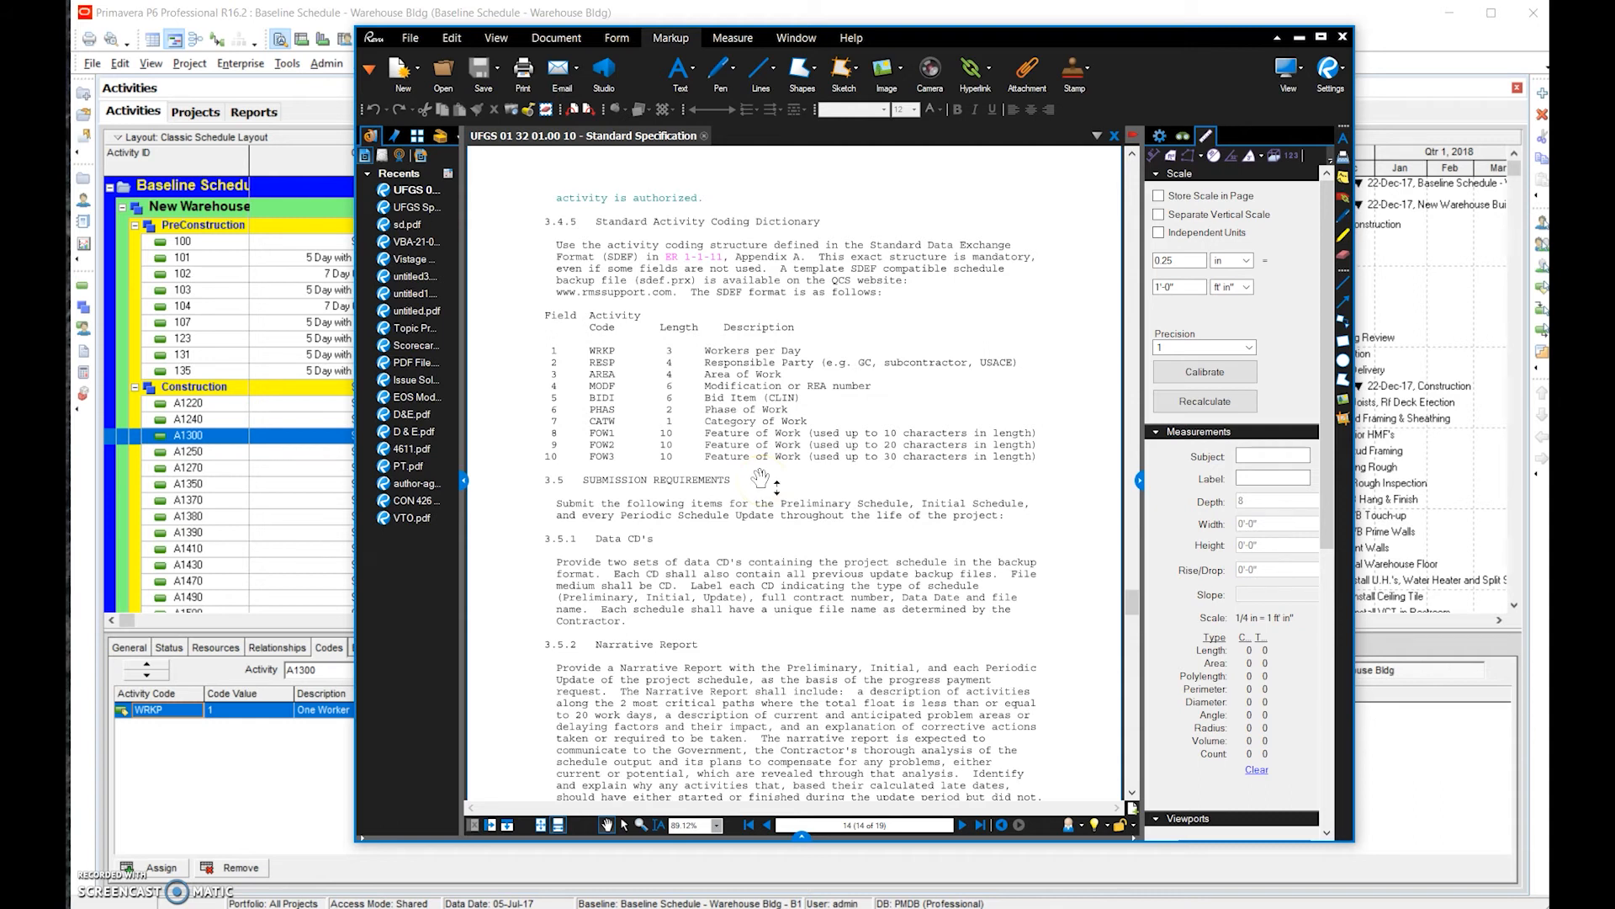
click(318, 114)
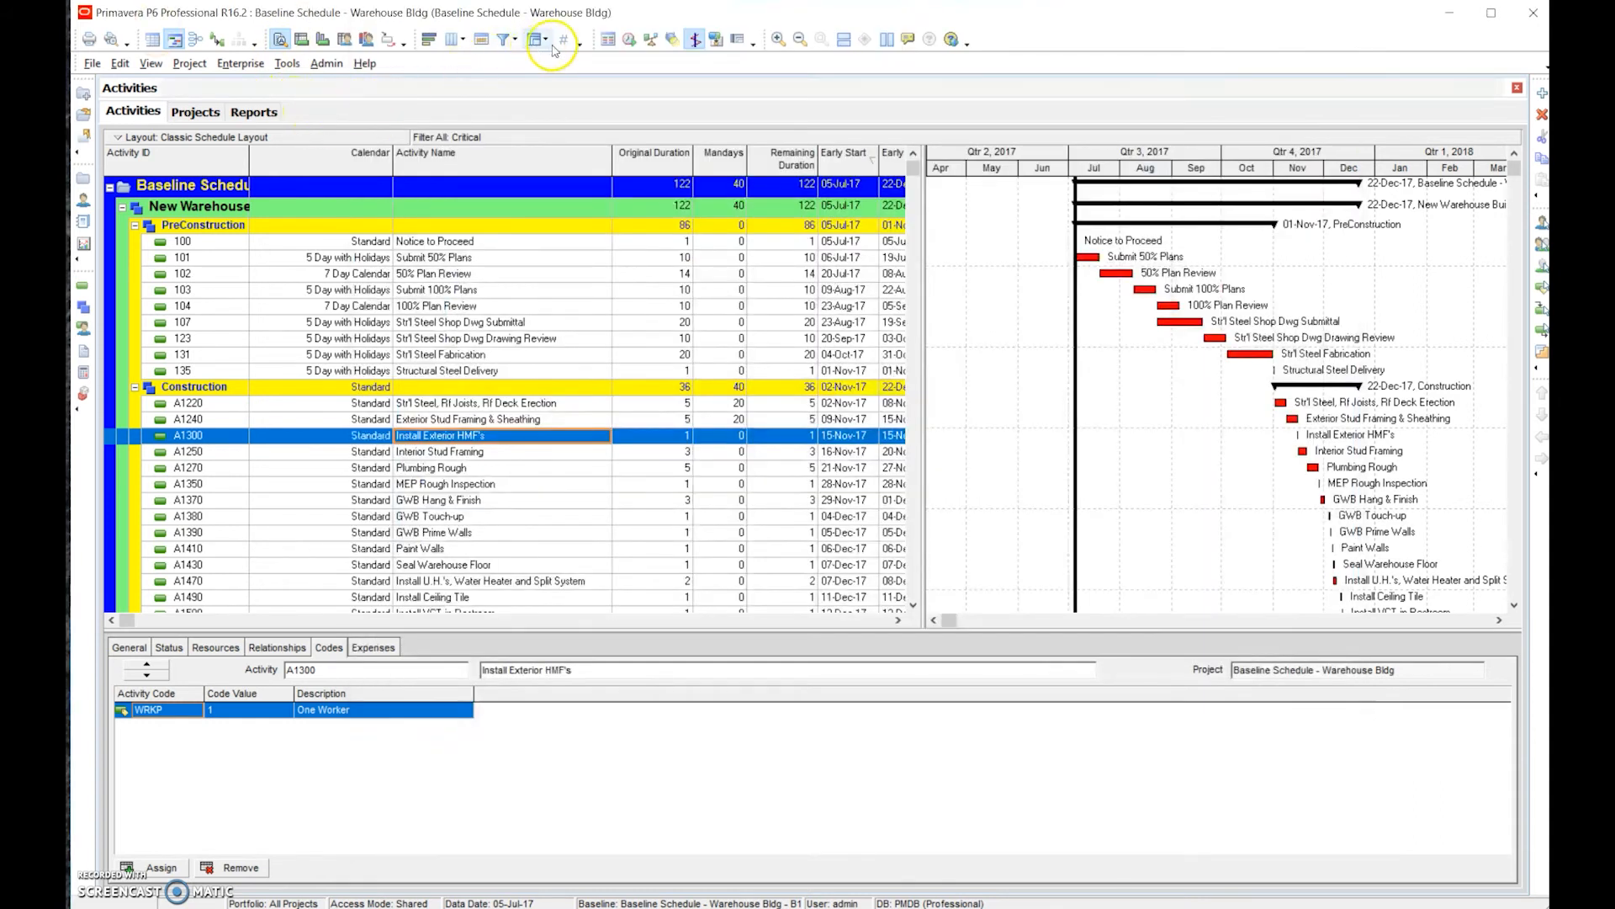
click(502, 42)
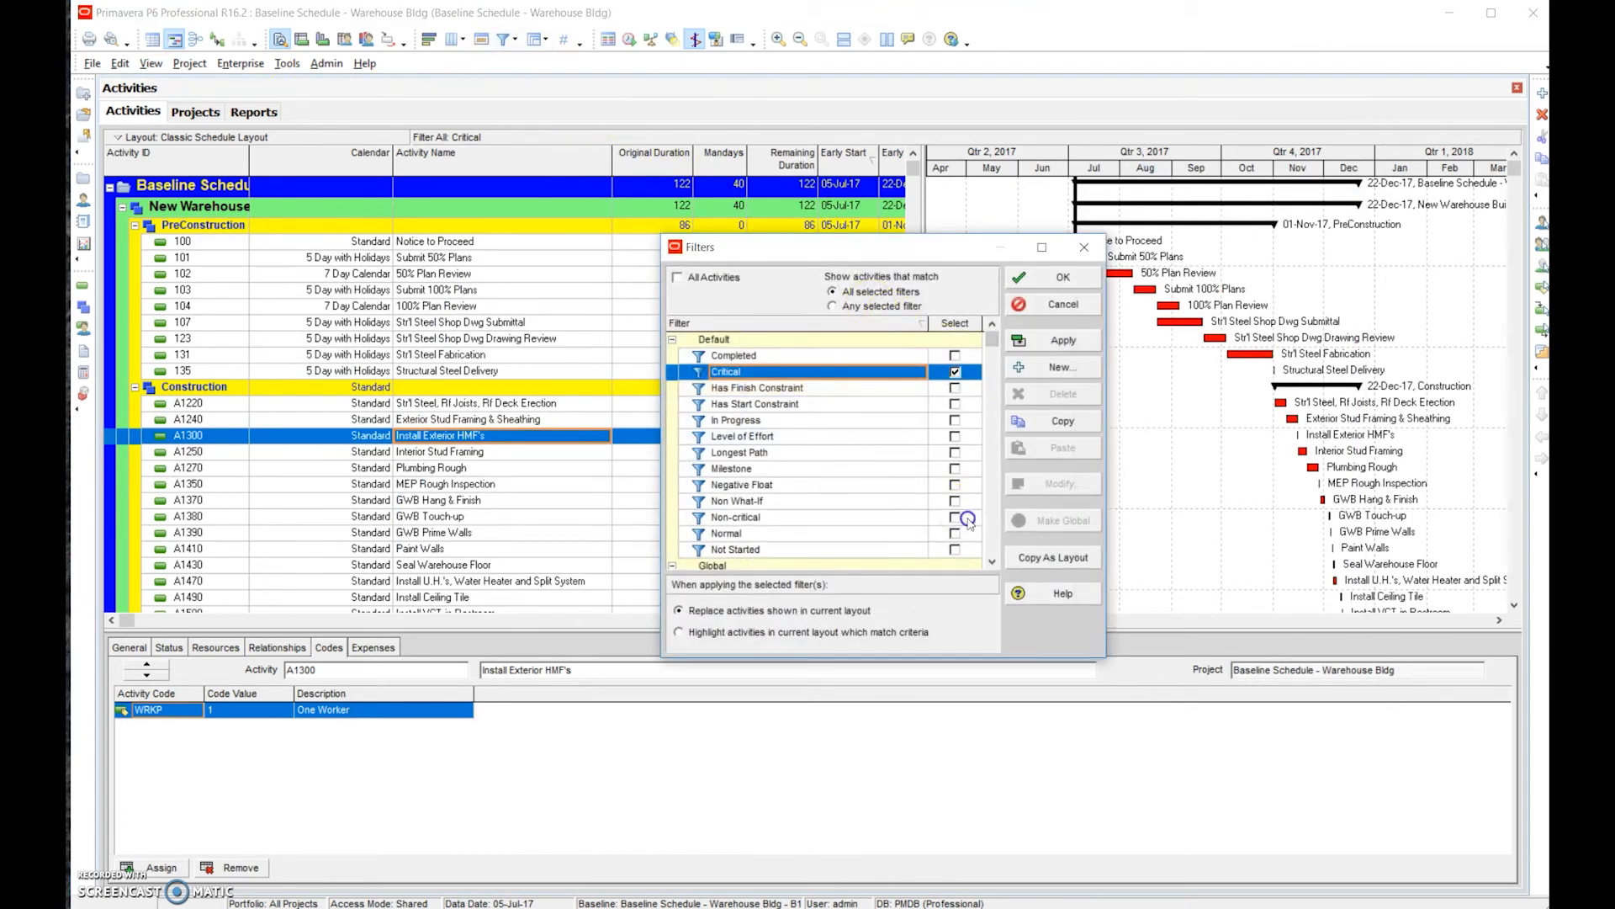
click(991, 545)
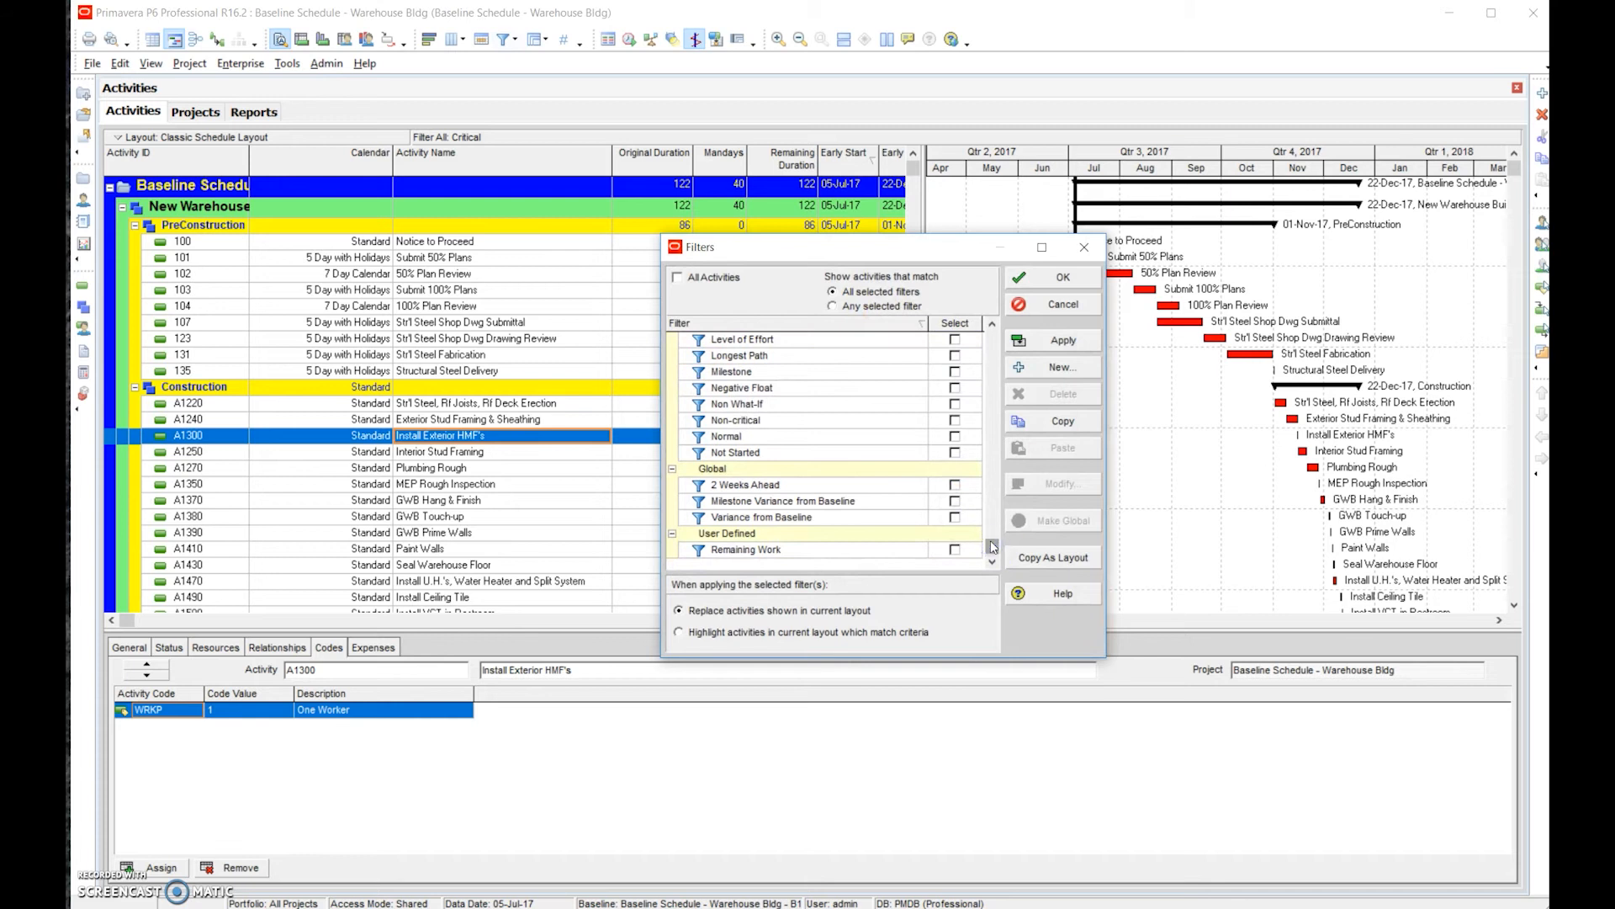
click(1059, 368)
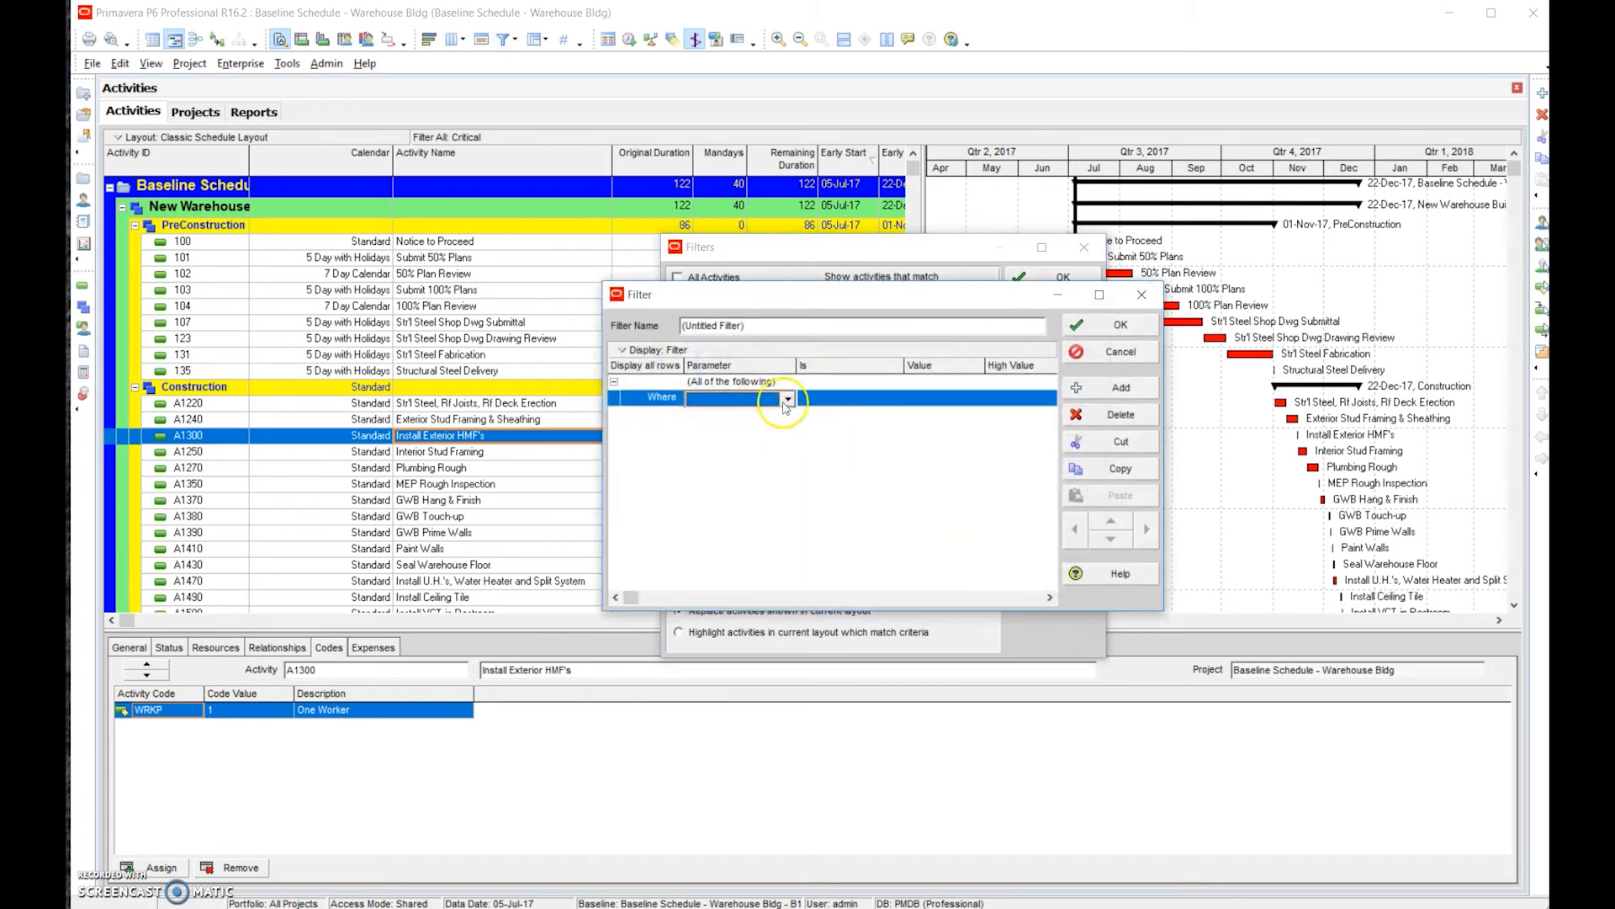
click(787, 400)
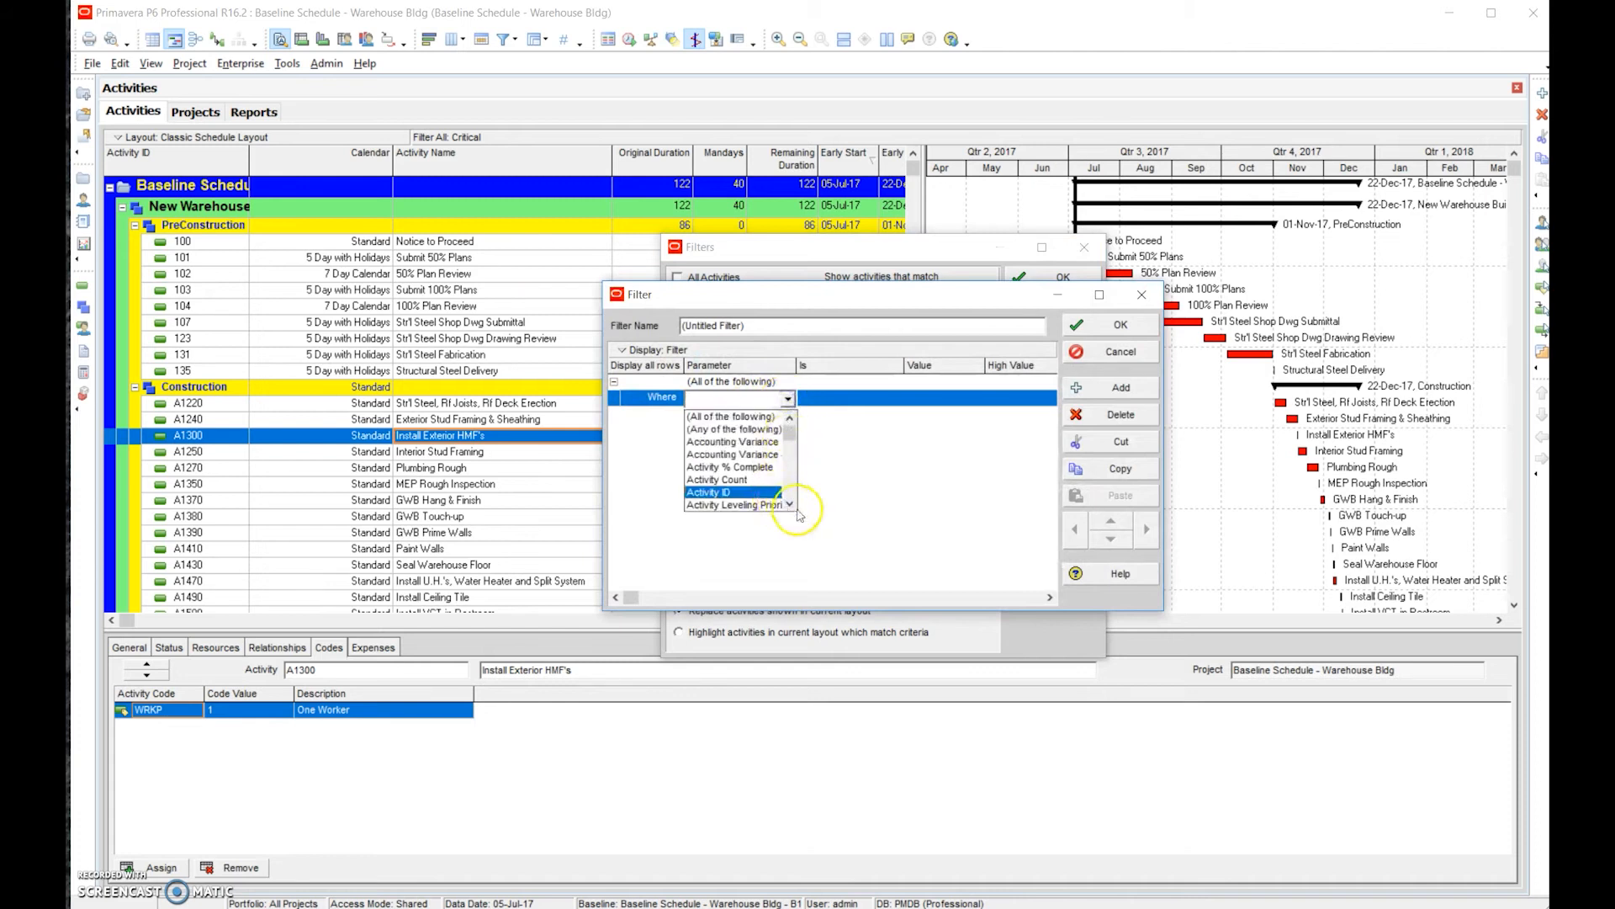
scroll(792, 505, down, 3)
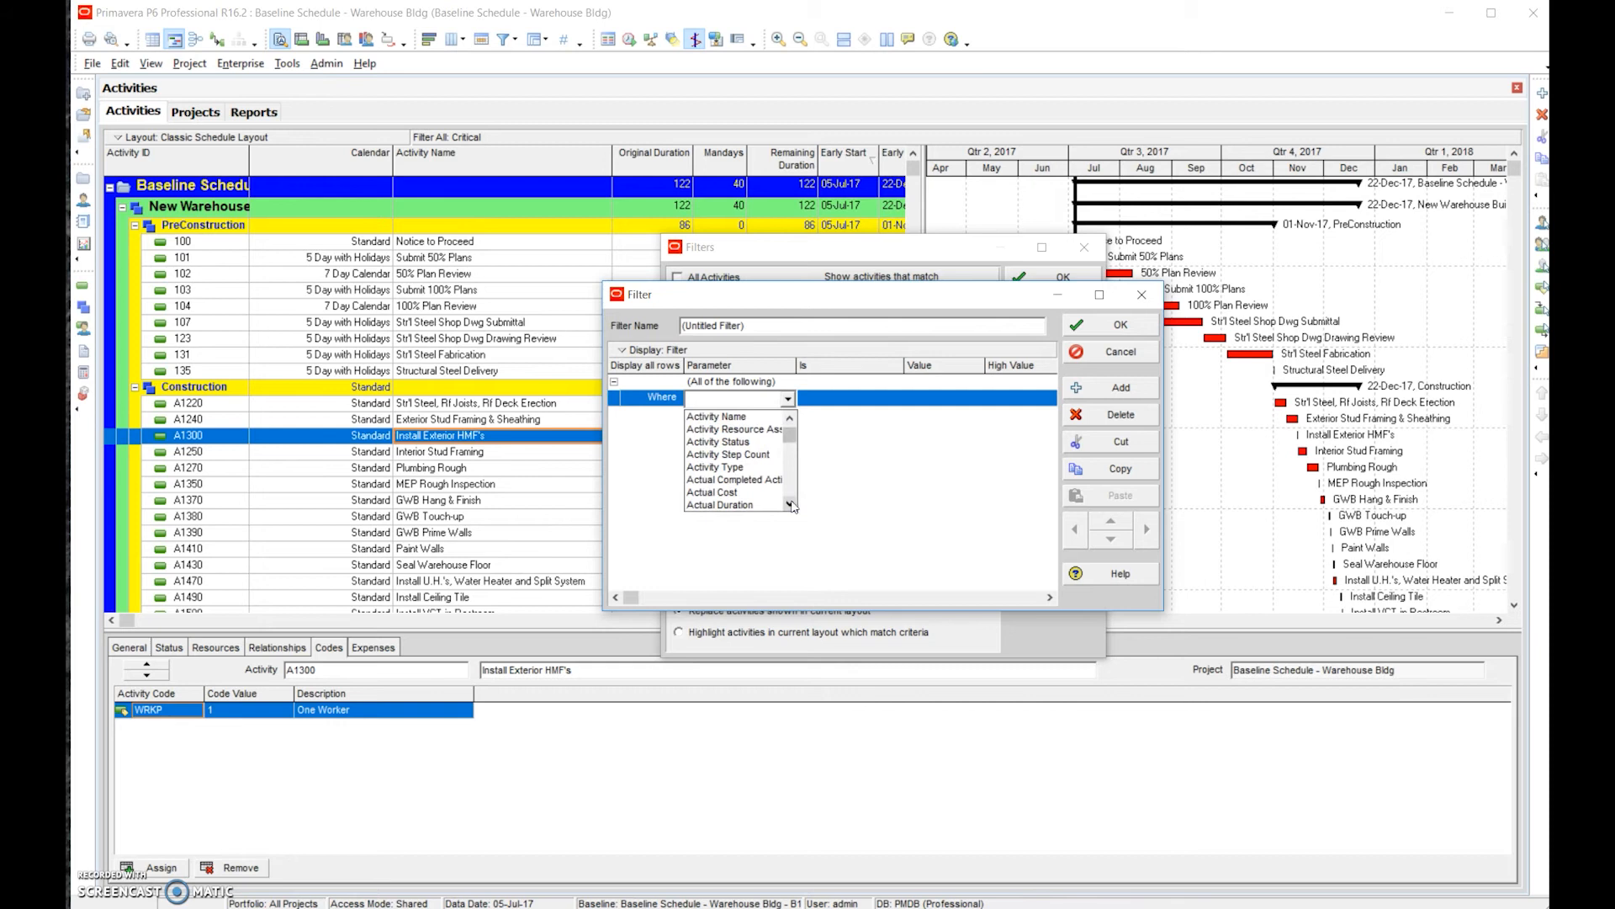
click(792, 419)
mouse_move(792, 421)
mouse_down()
mouse_move(792, 482)
mouse_move(795, 452)
mouse_up()
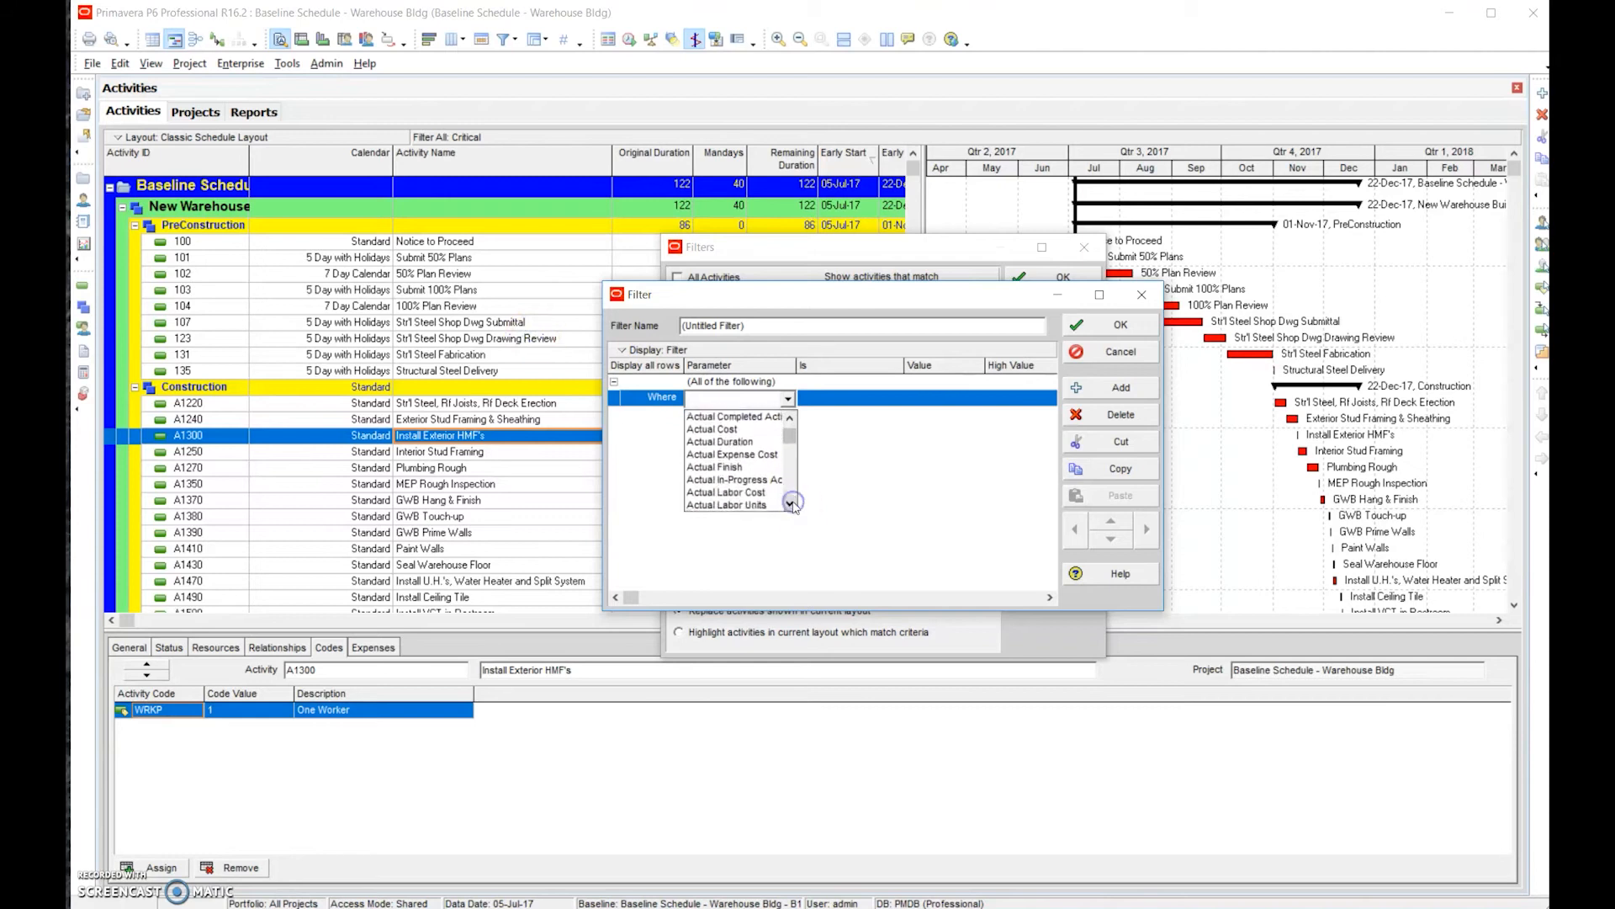
click(790, 502)
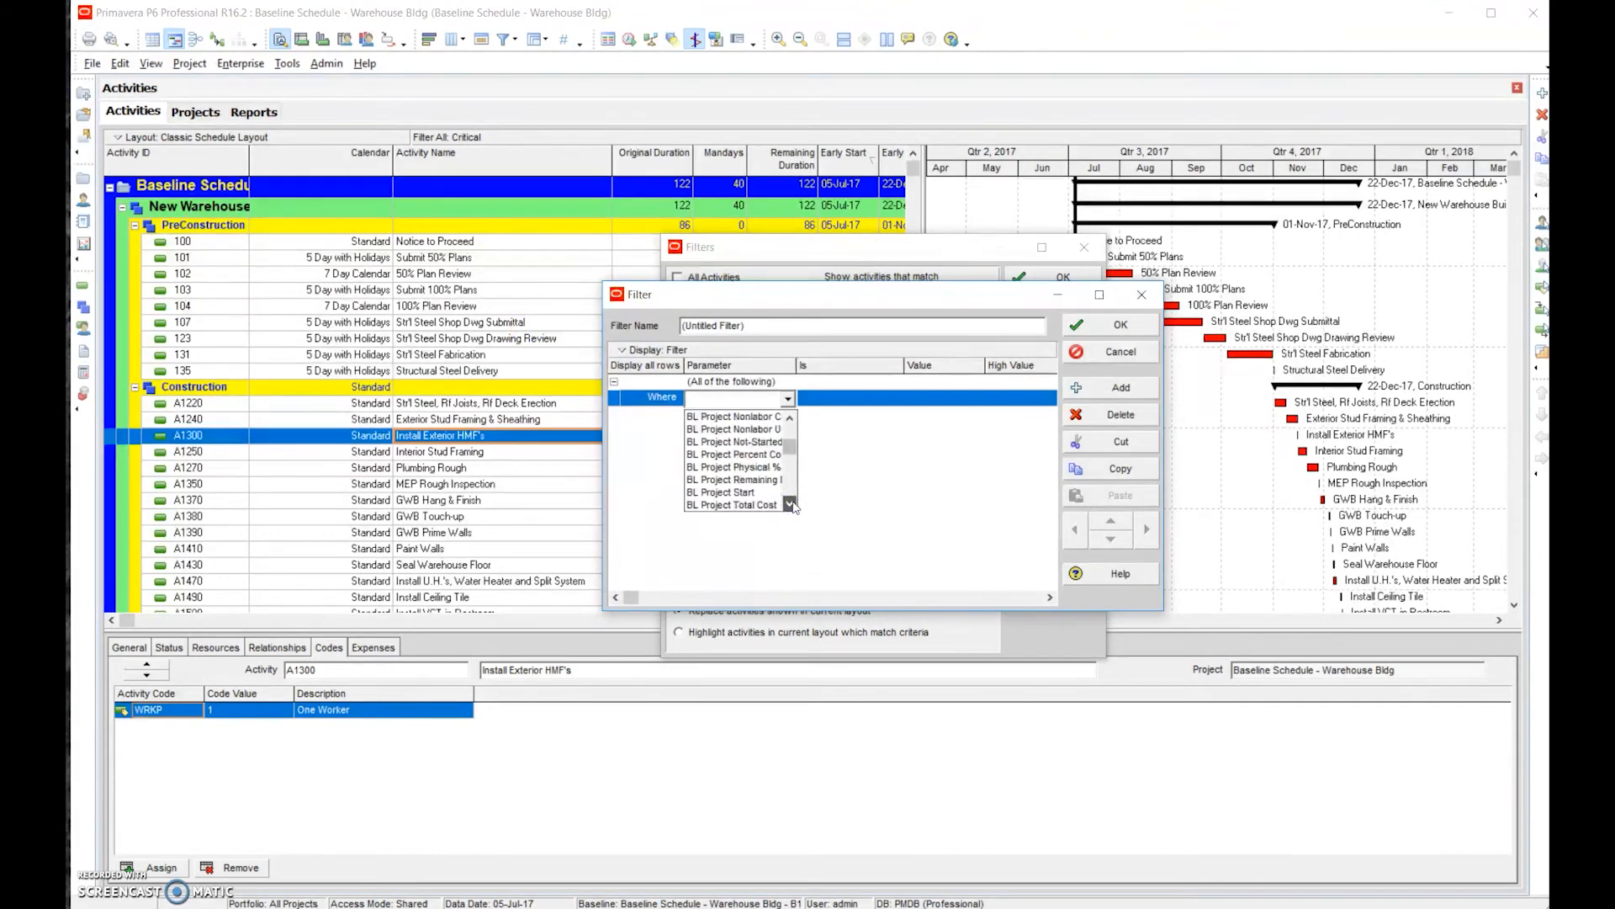
drag(790, 482, 793, 480)
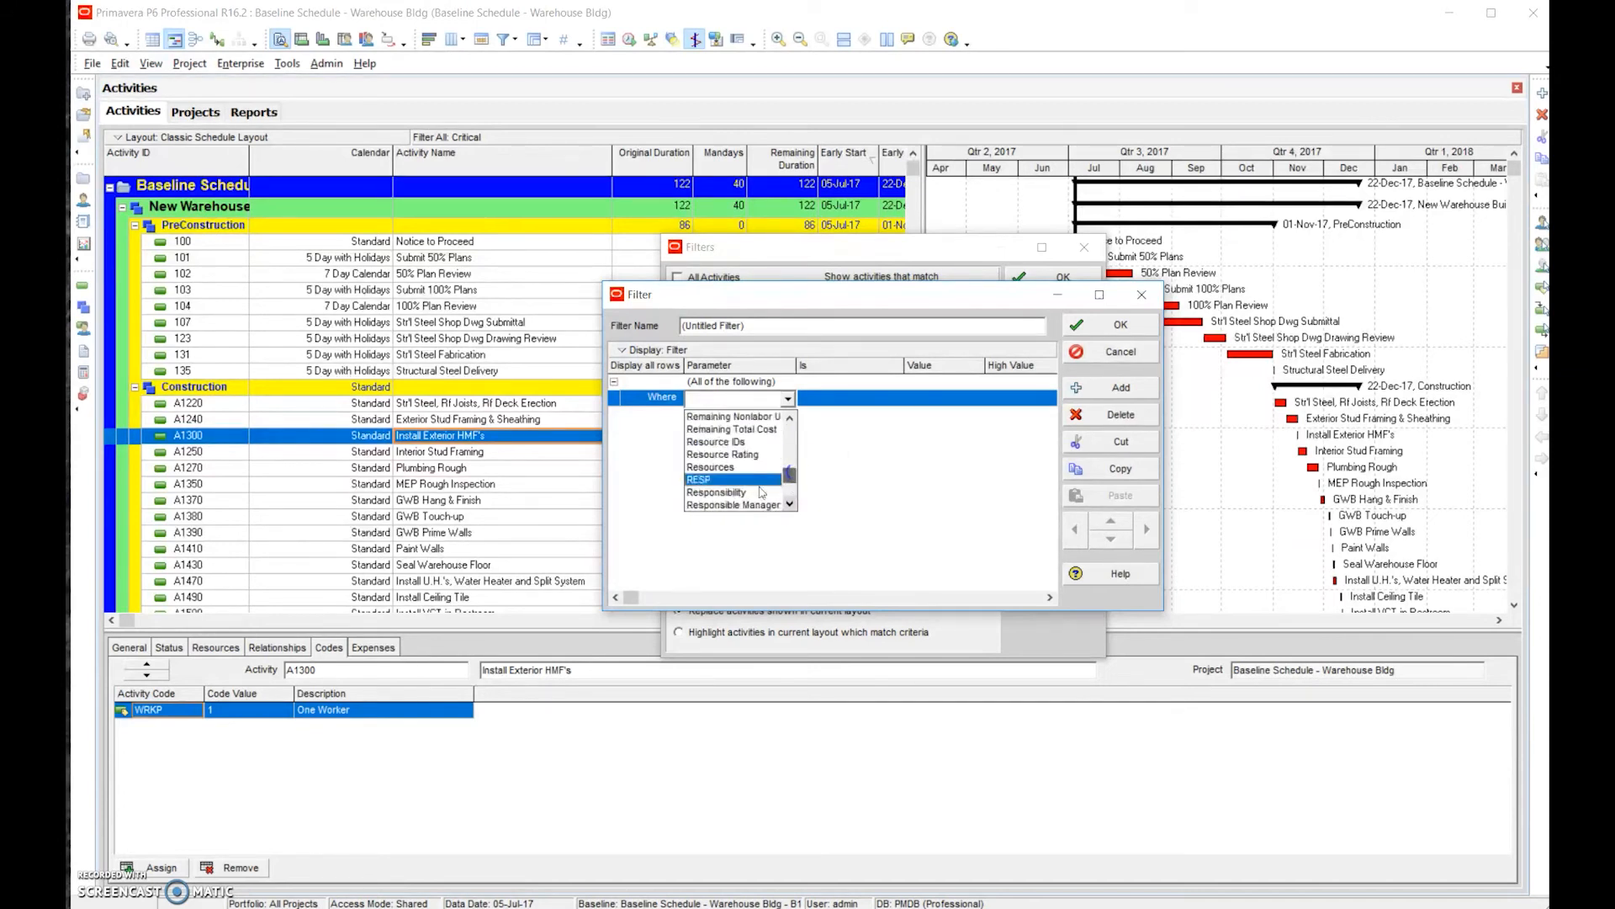
click(727, 483)
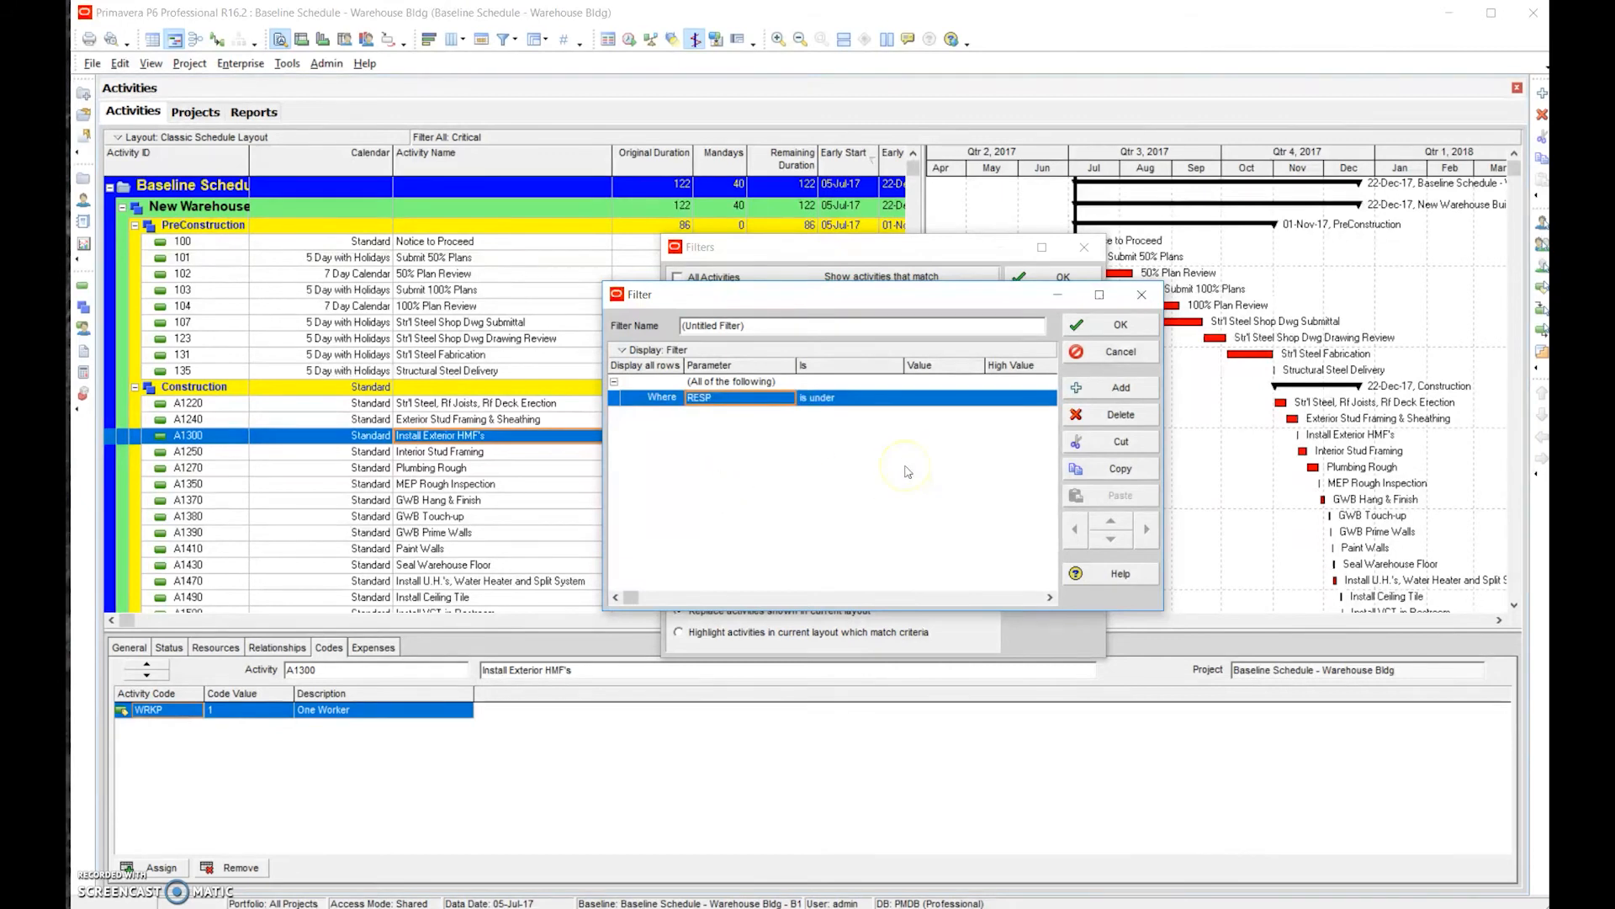
click(851, 397)
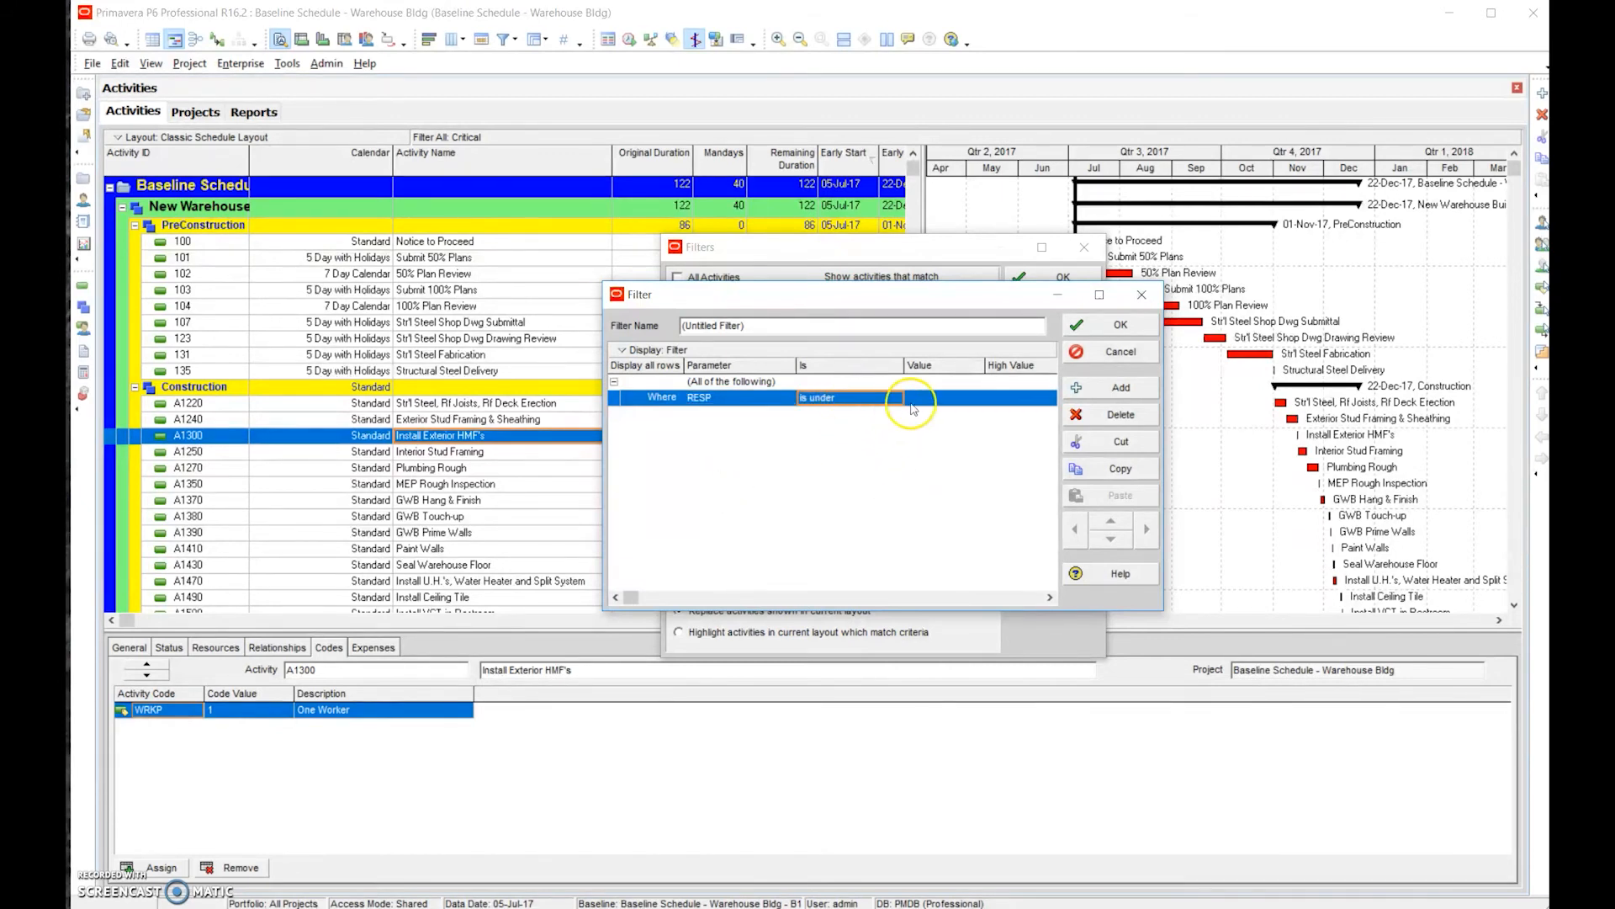
click(897, 399)
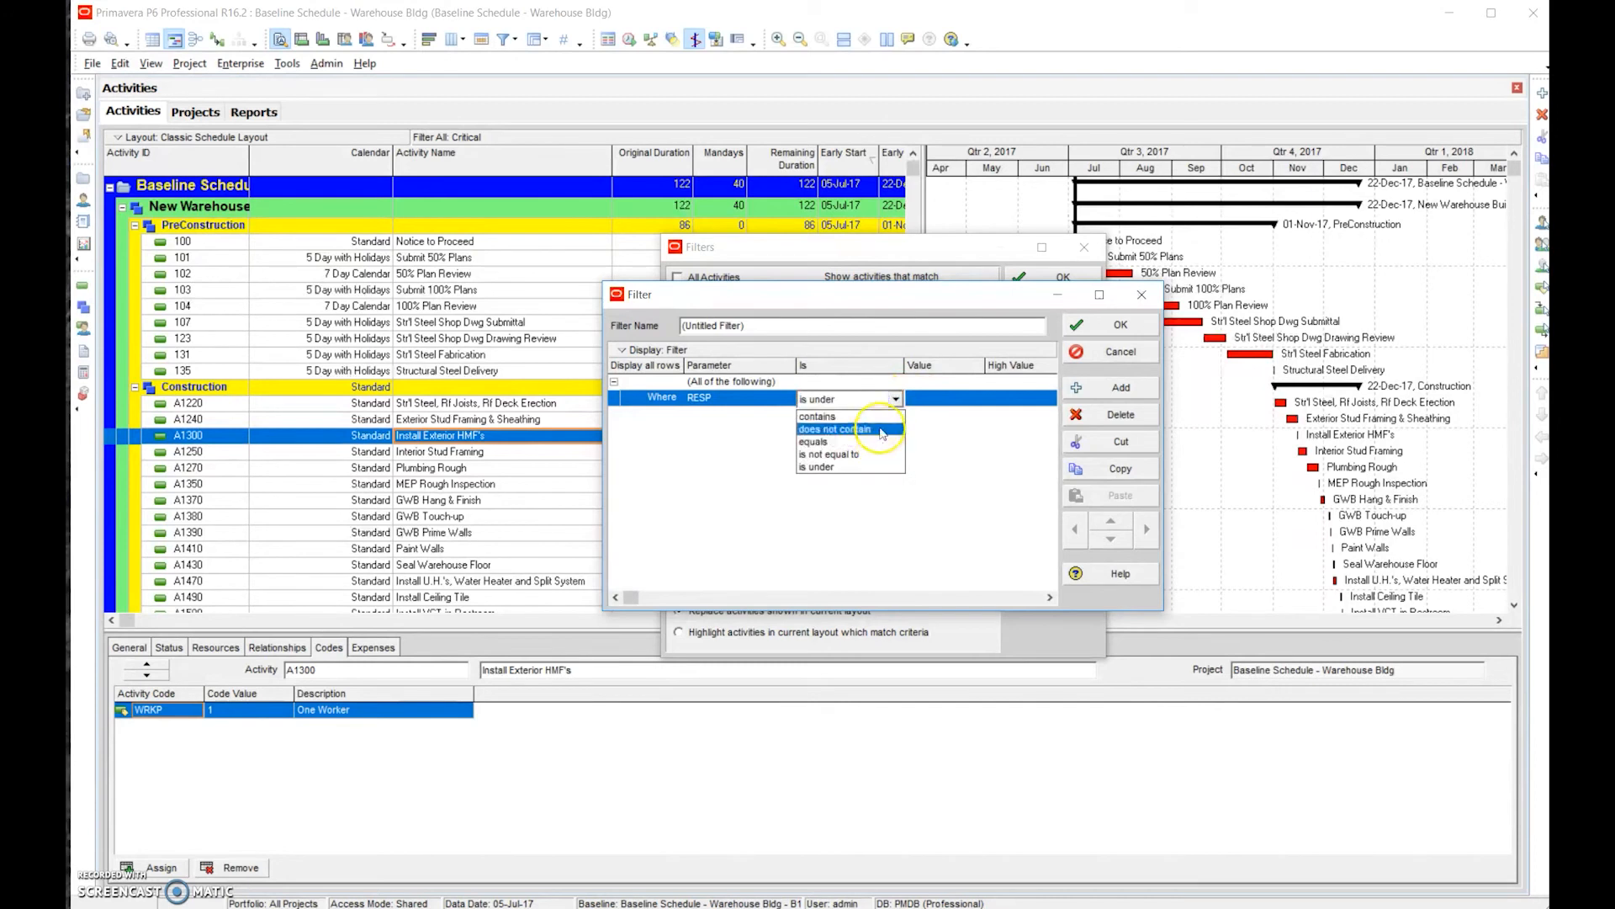
click(882, 420)
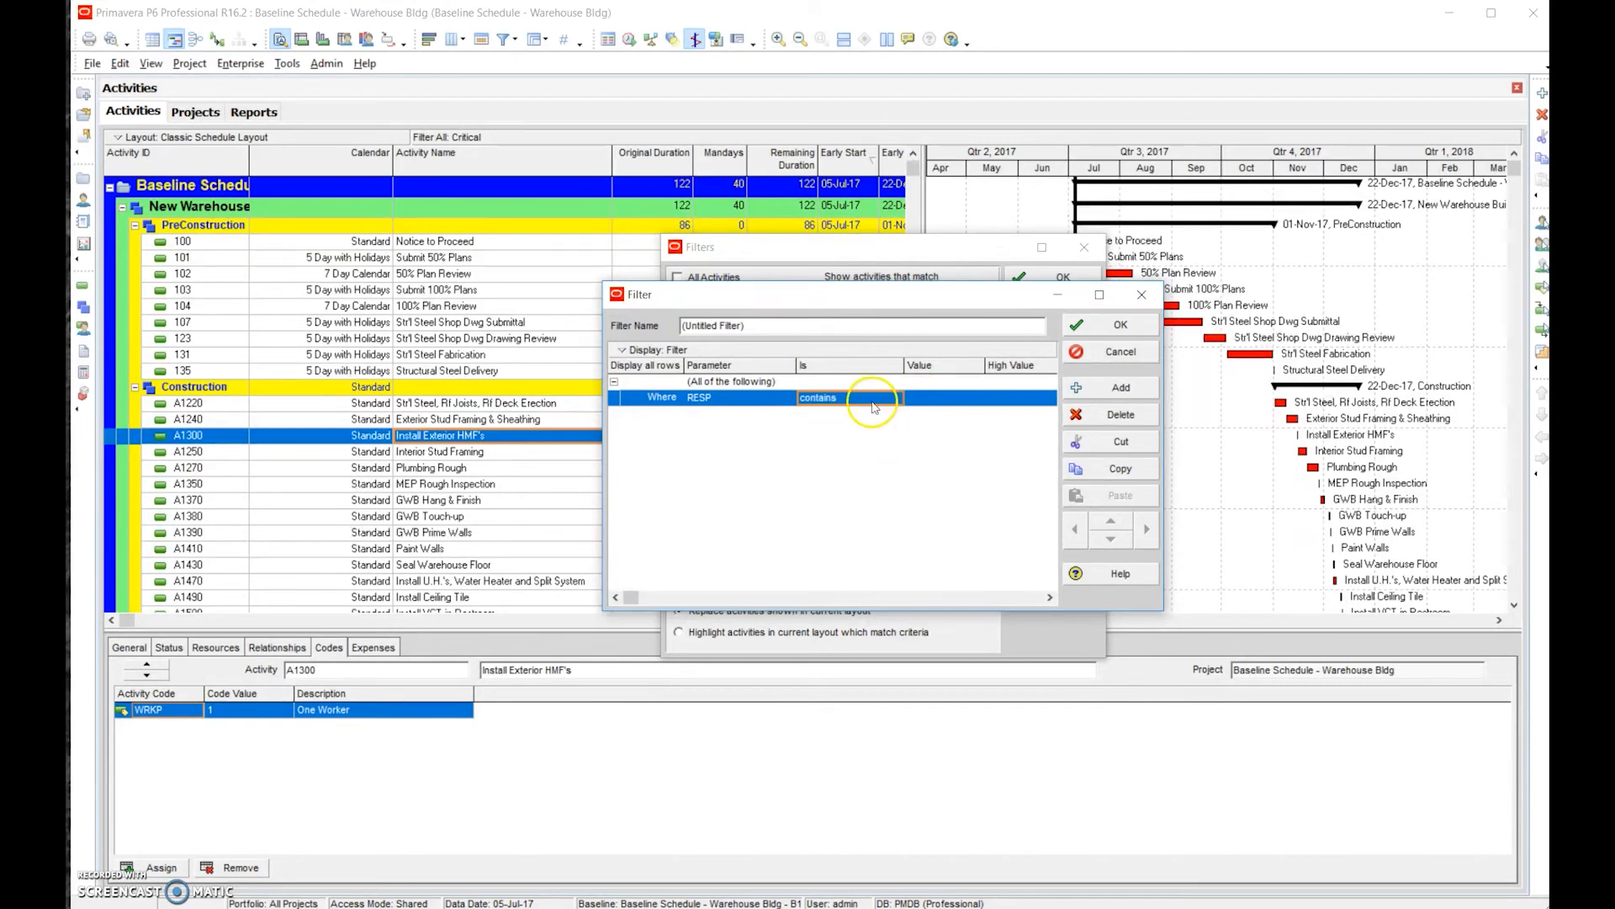
click(934, 398)
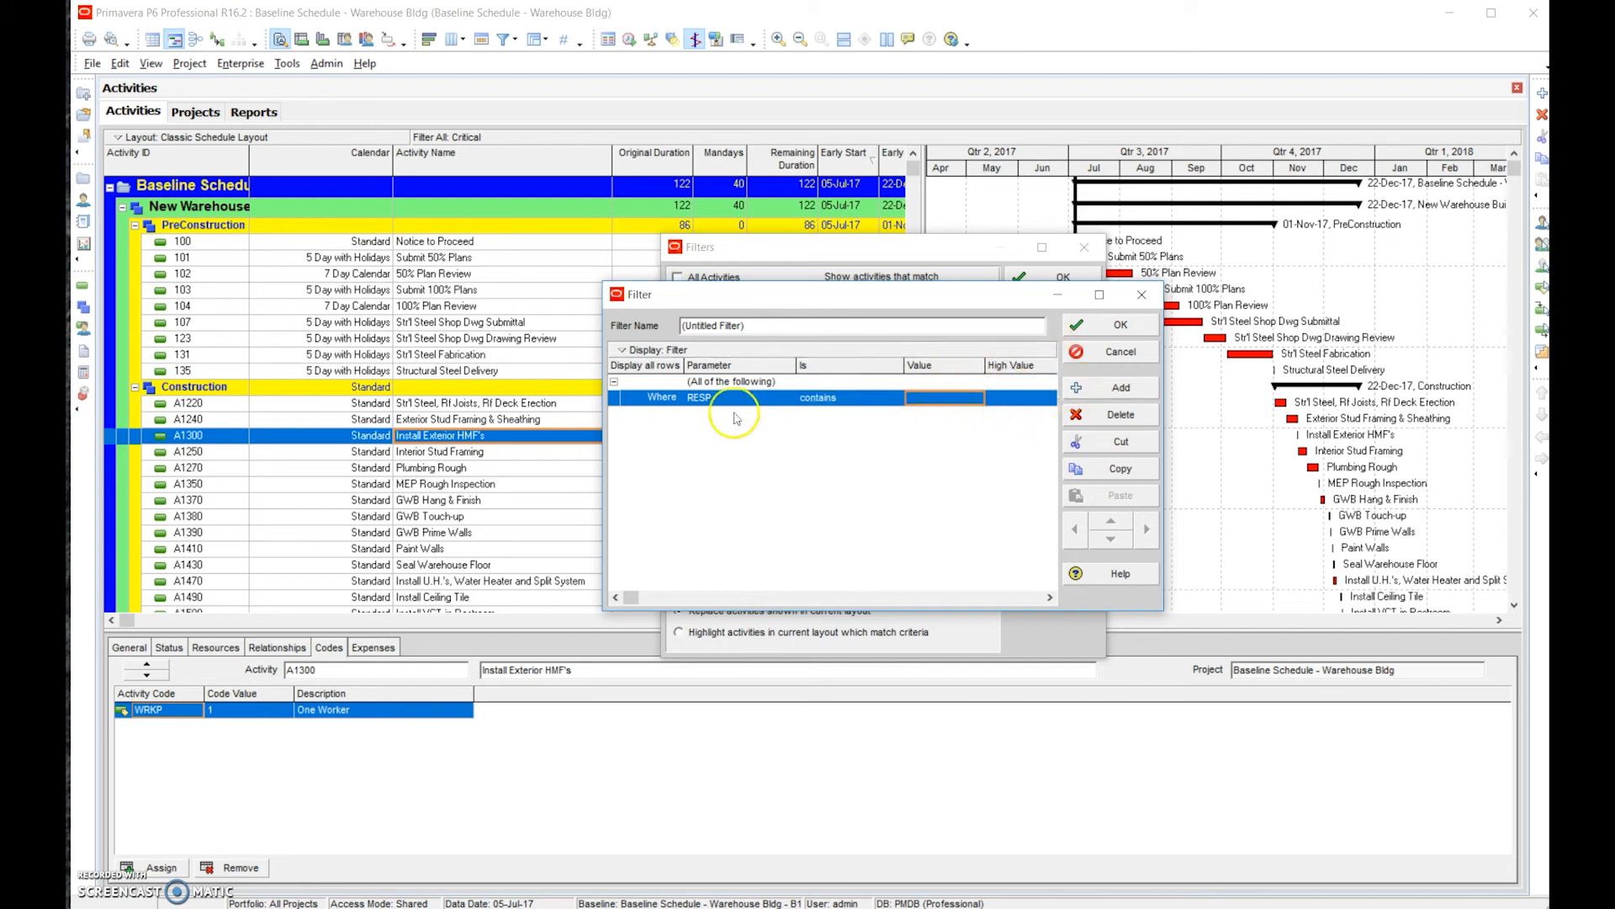
click(1103, 351)
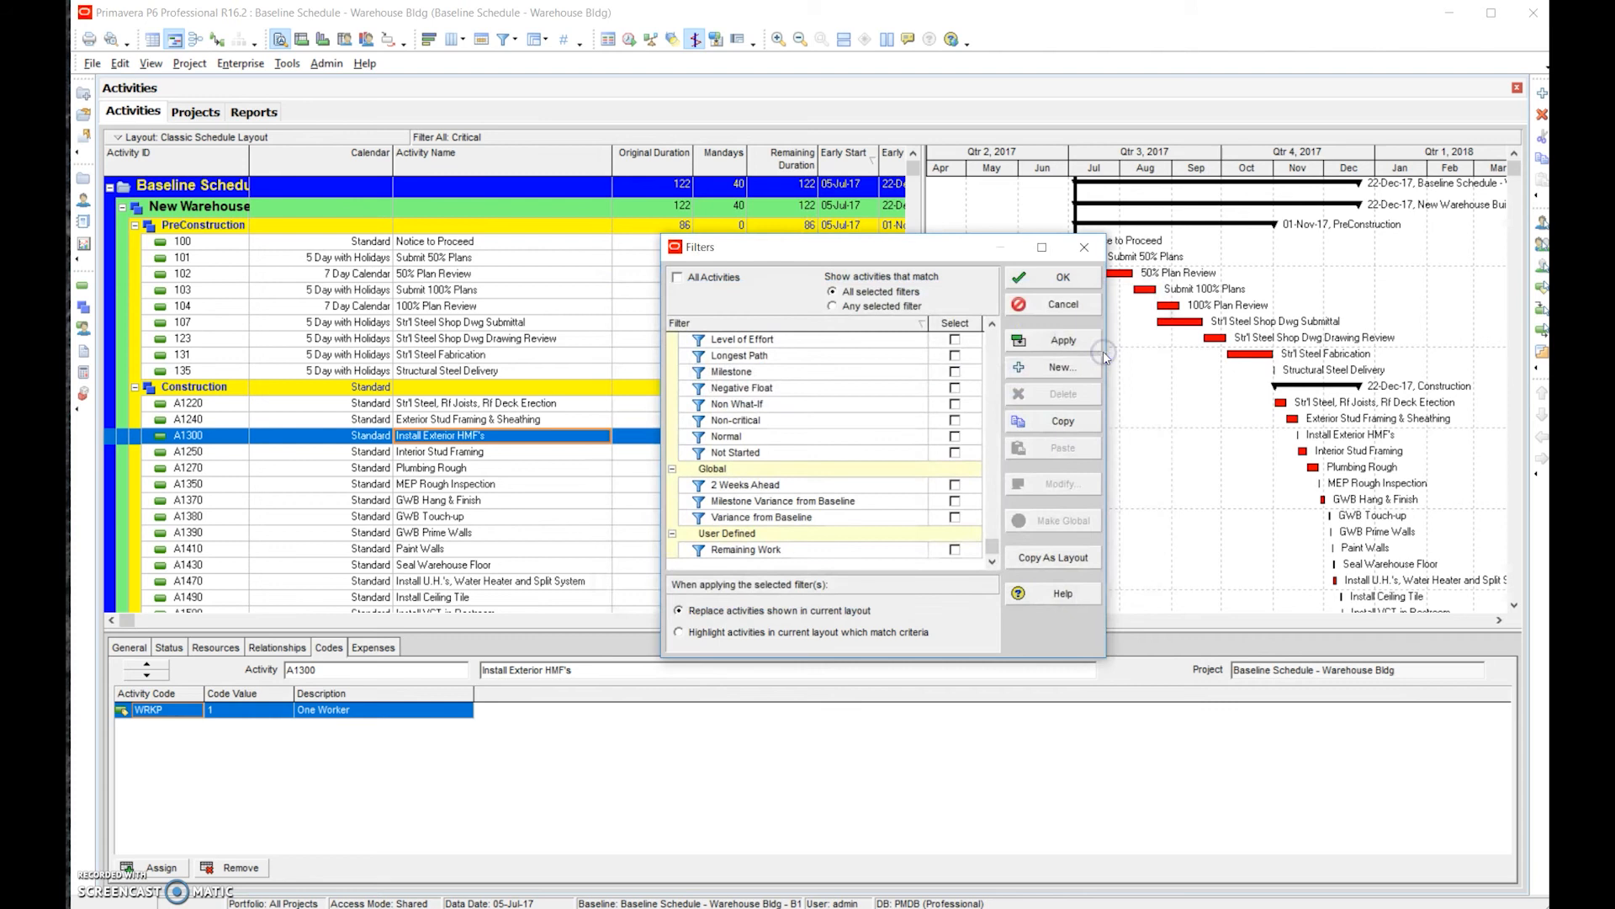
click(1044, 310)
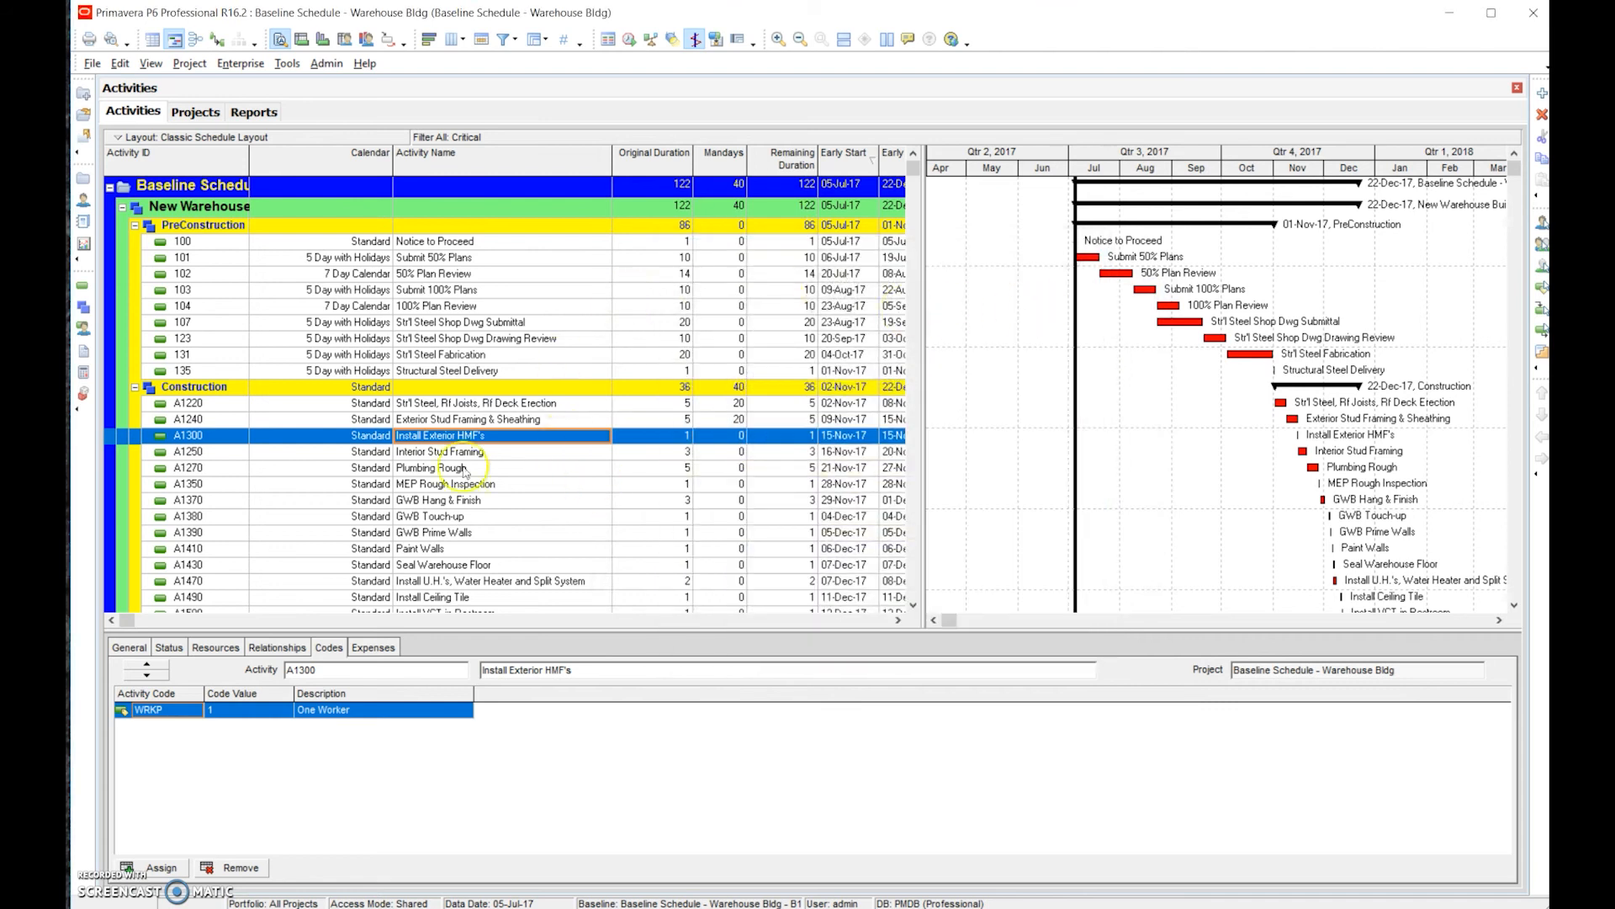
Group the activity table by the RESP activity code instead of by WBS.
click(534, 42)
click(690, 436)
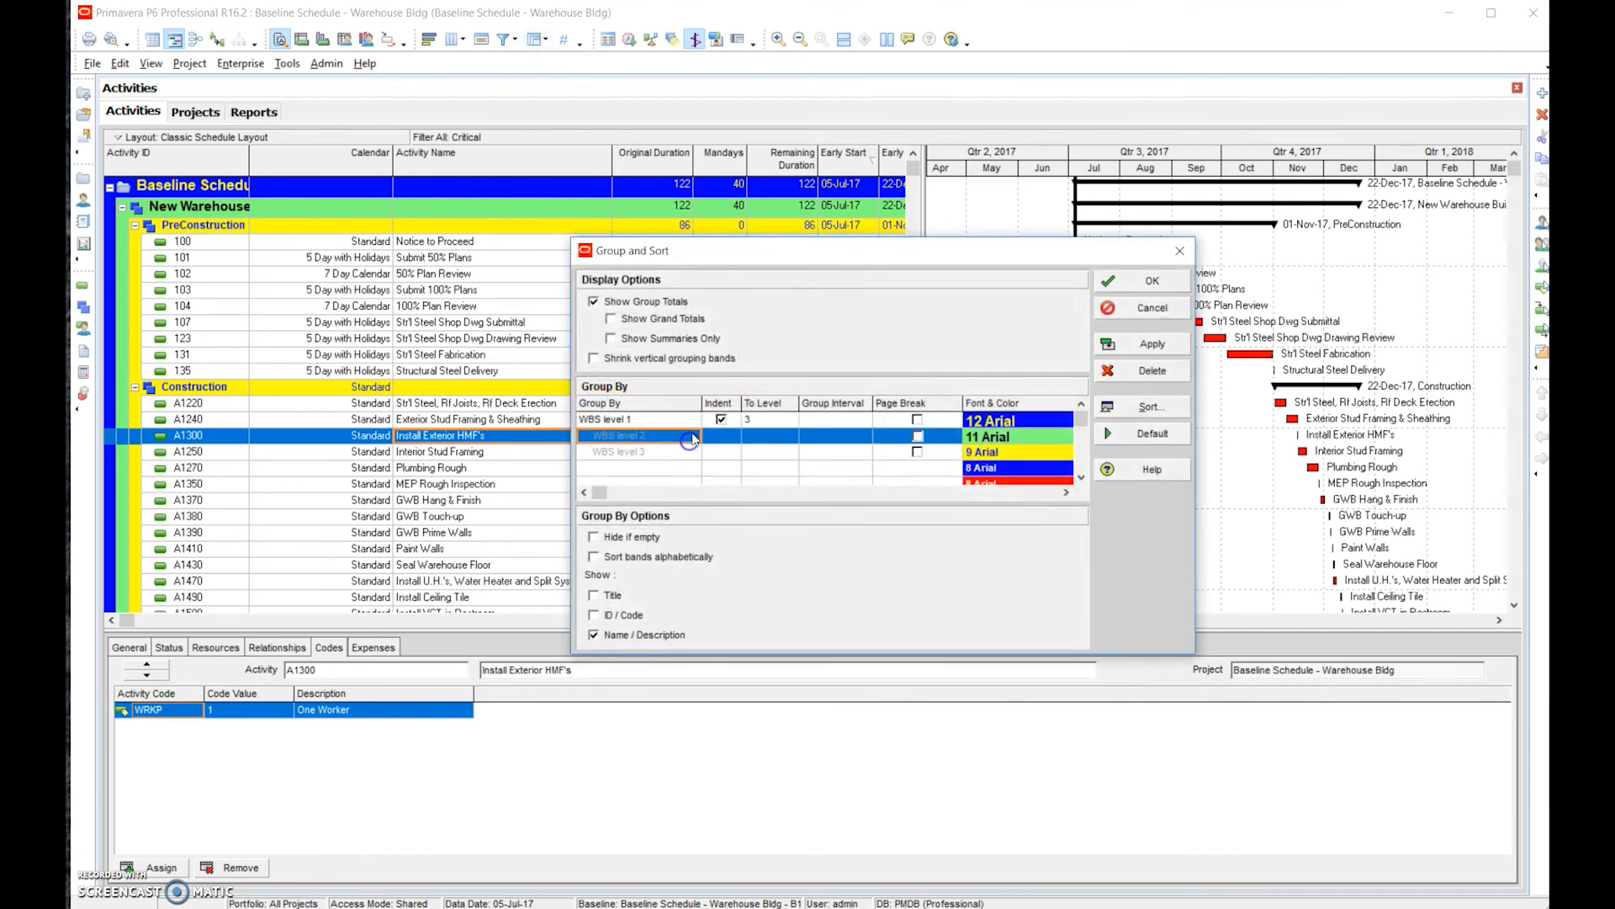
click(679, 452)
click(696, 421)
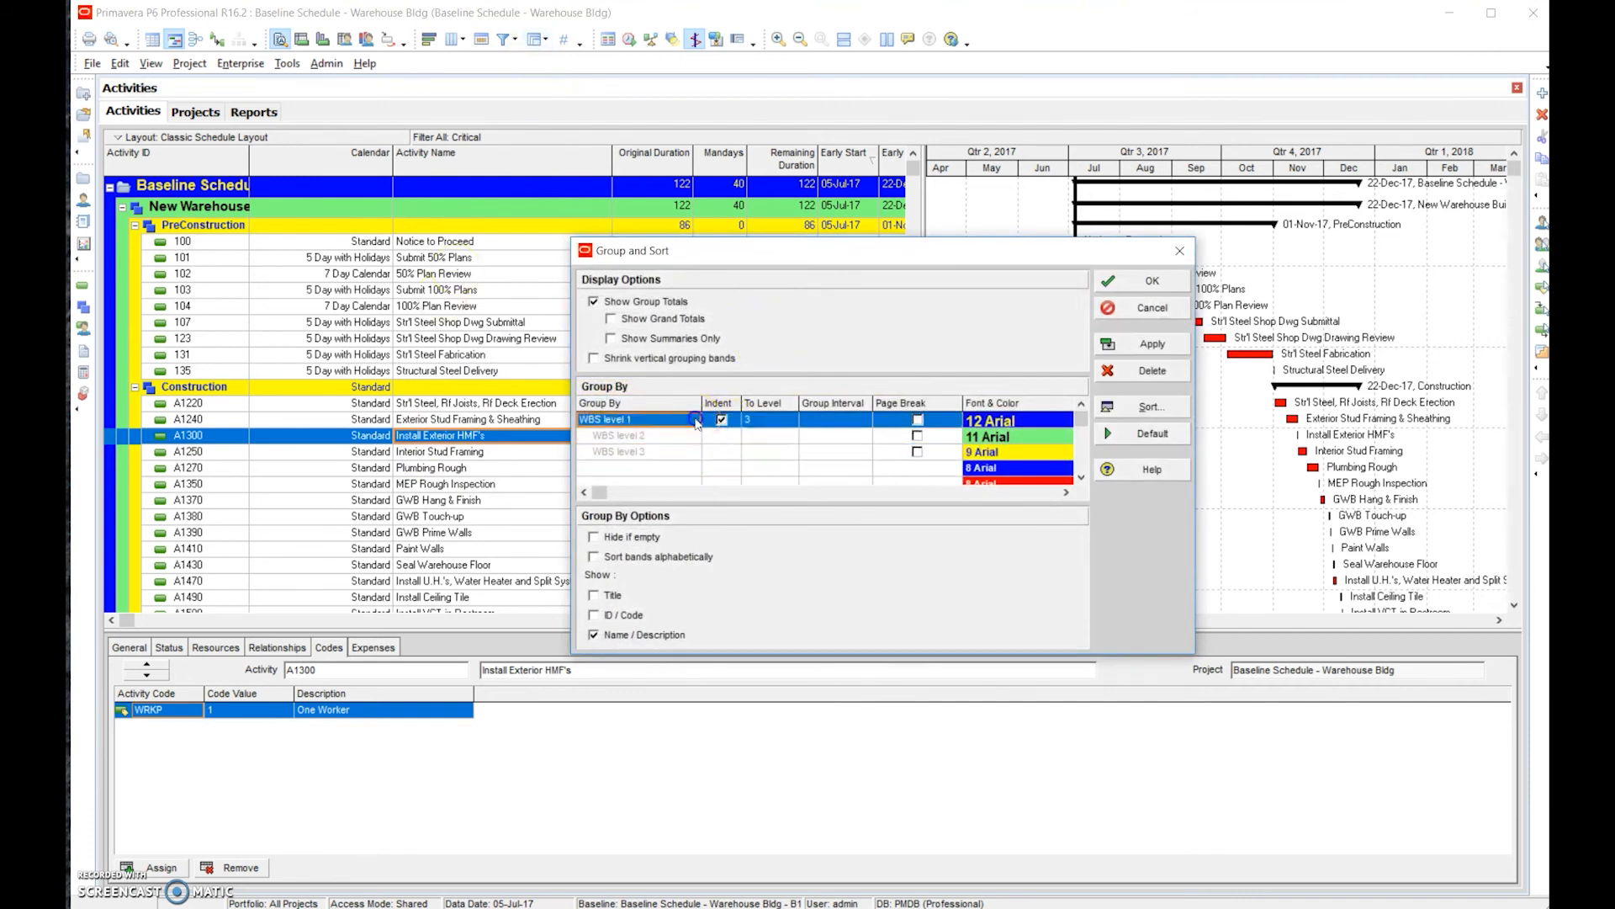
click(695, 420)
click(686, 653)
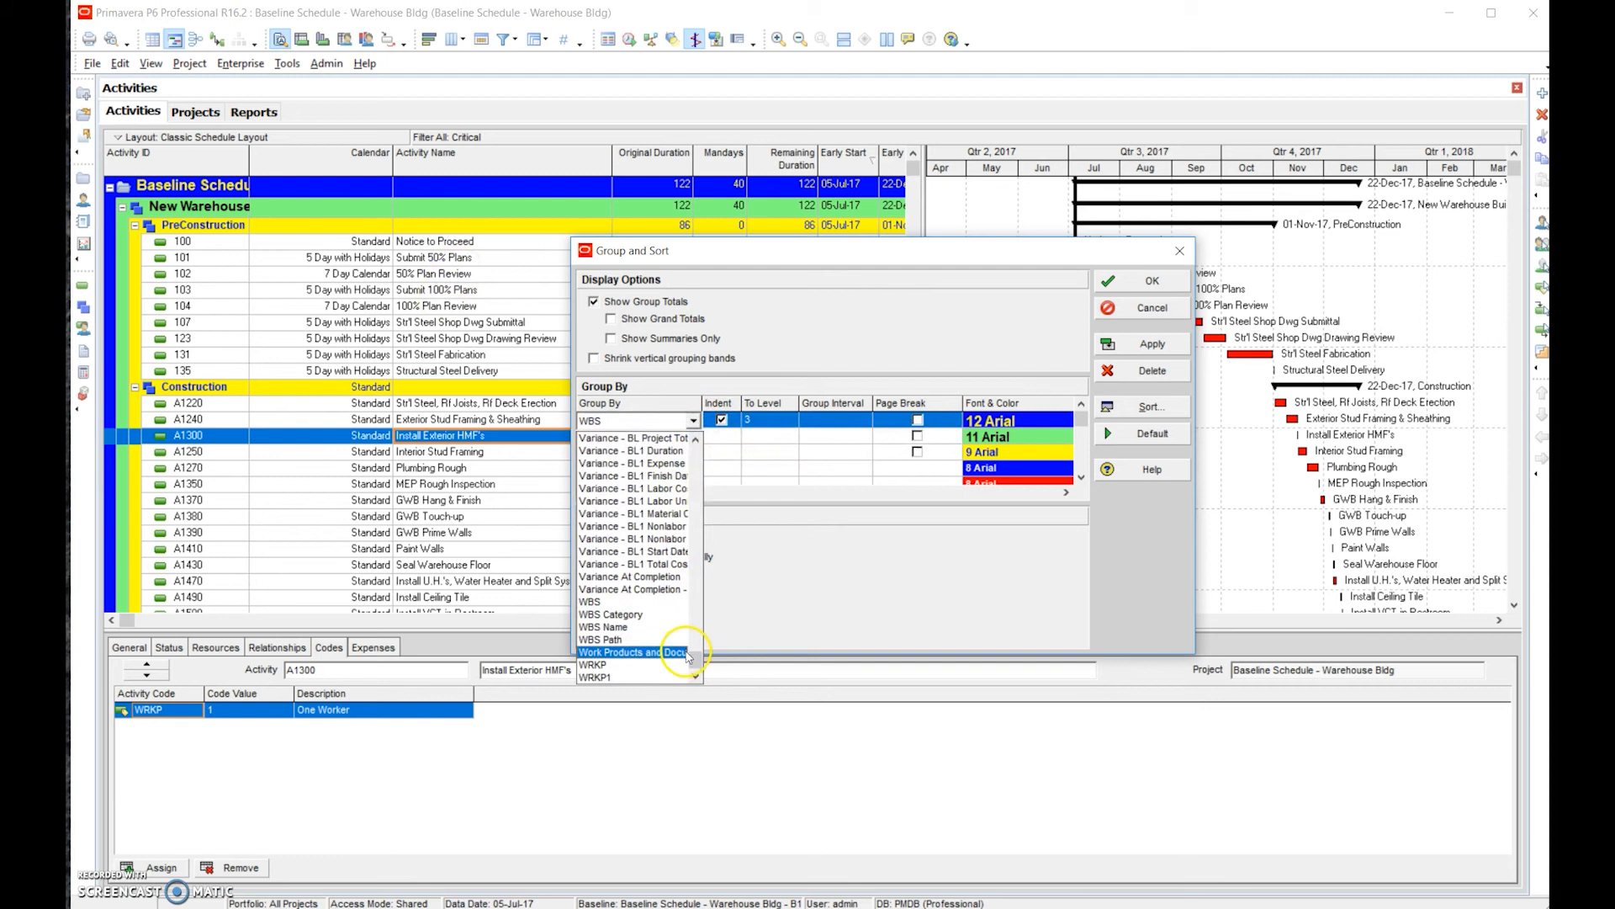
drag(695, 653, 702, 612)
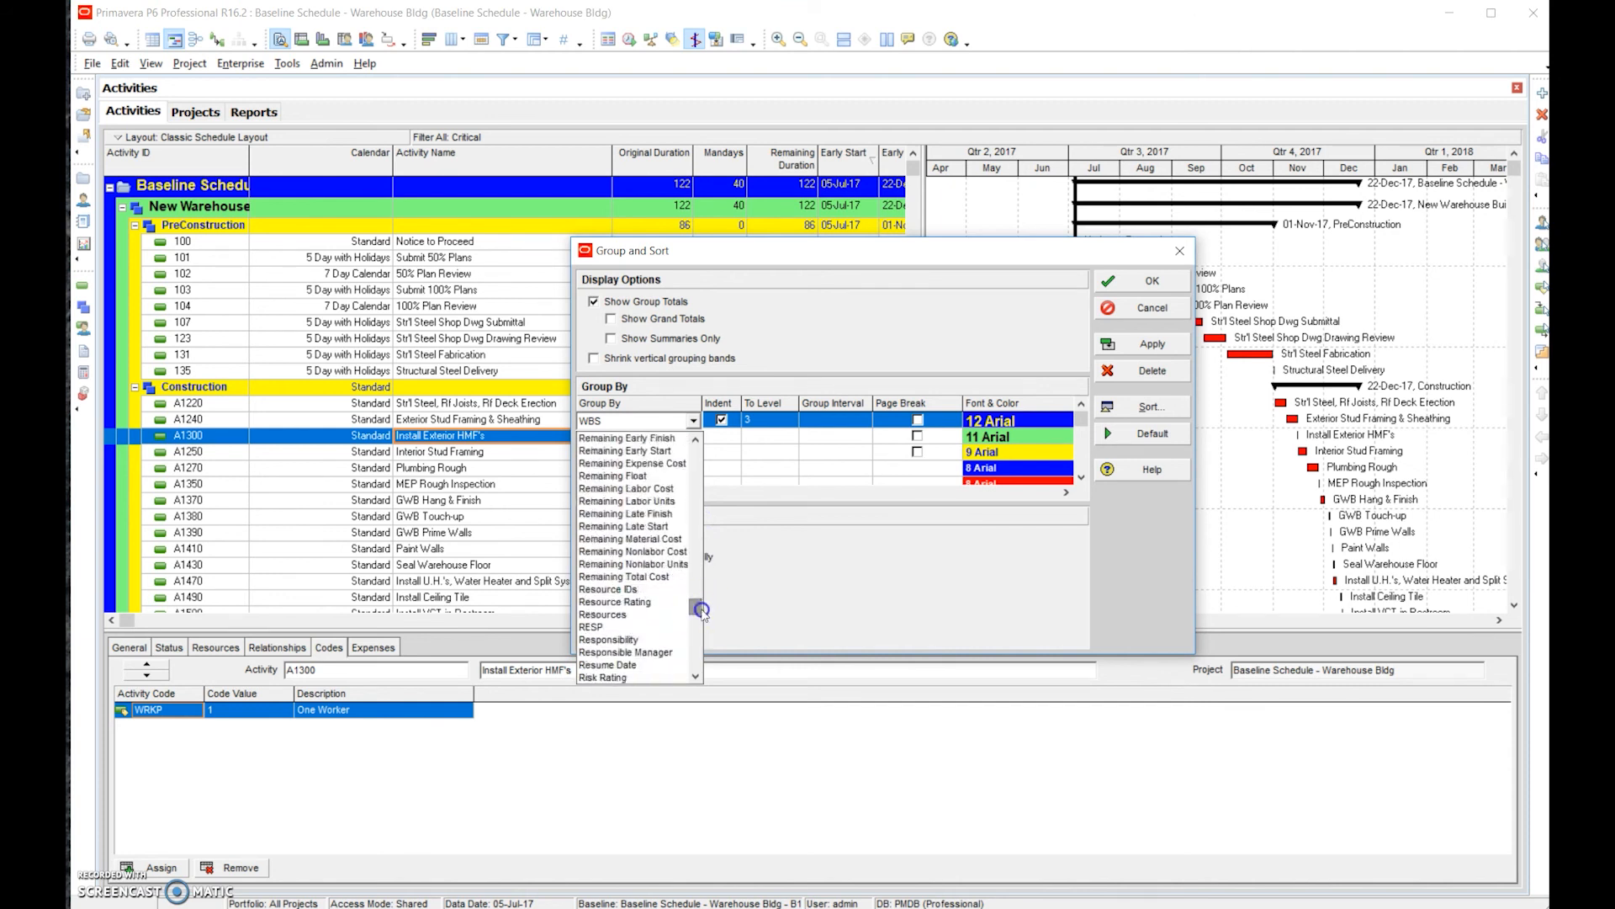
click(644, 627)
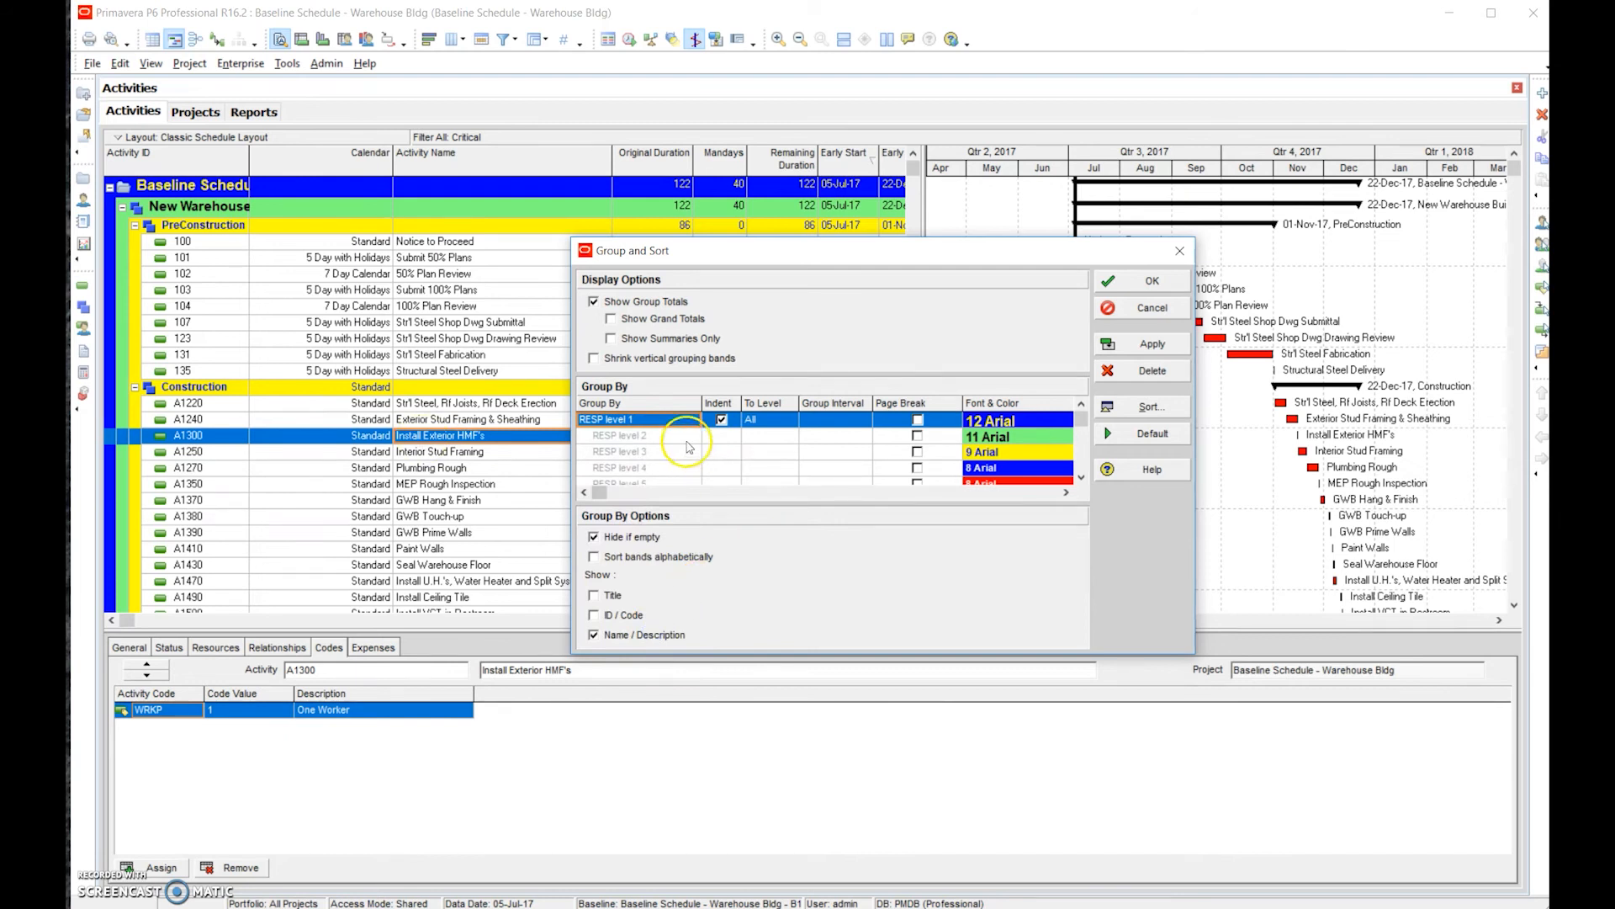
click(1153, 352)
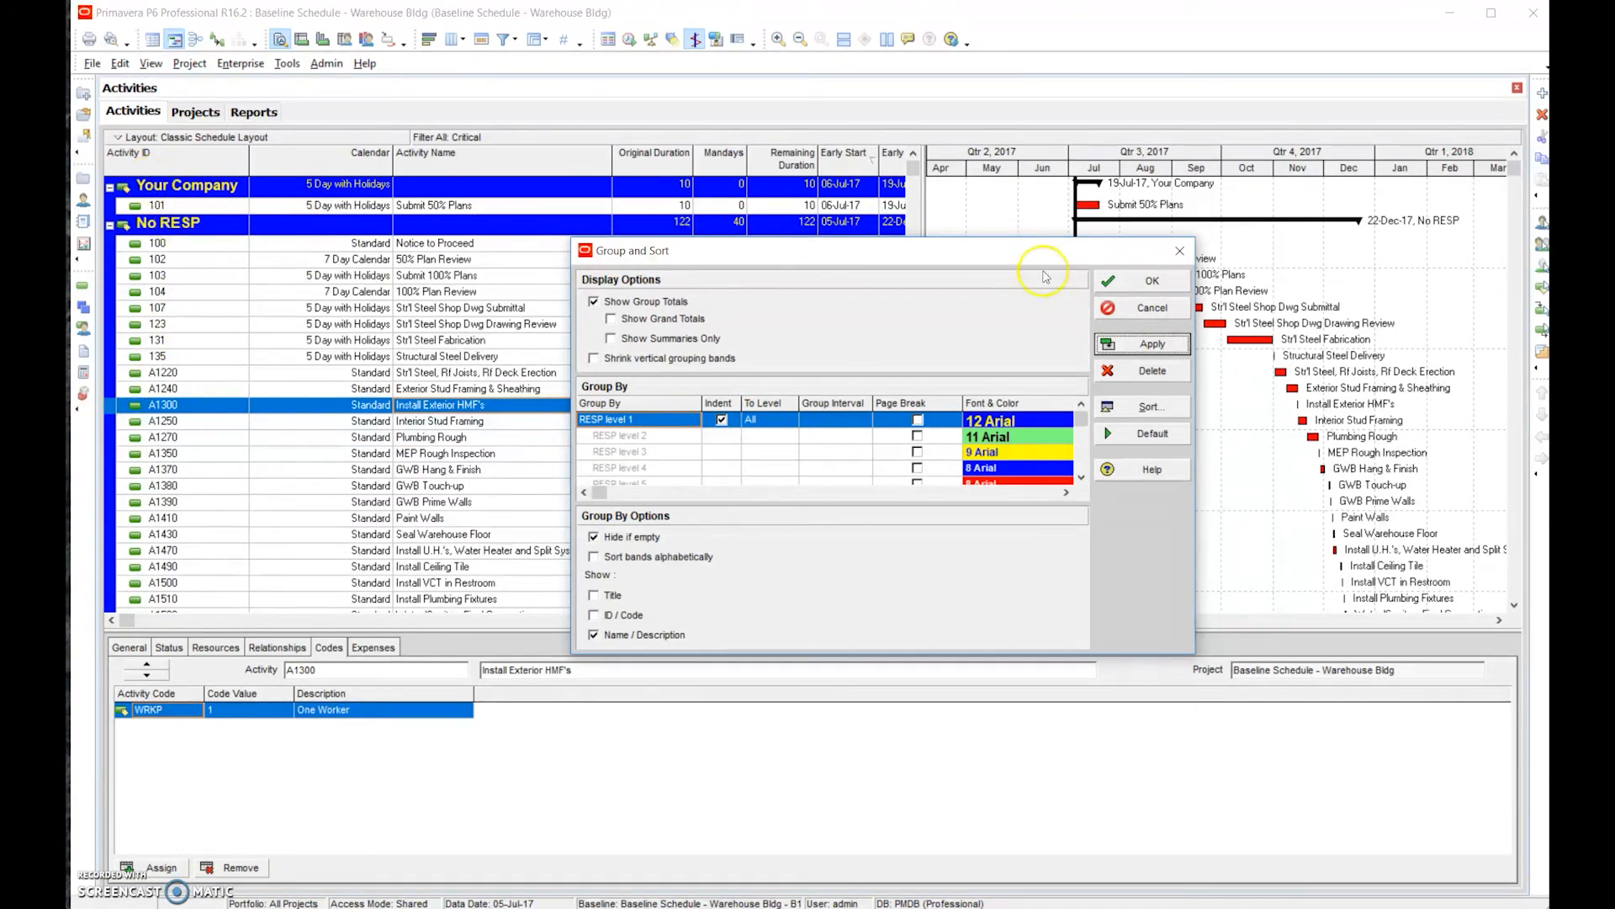
click(1142, 288)
drag(911, 175, 951, 147)
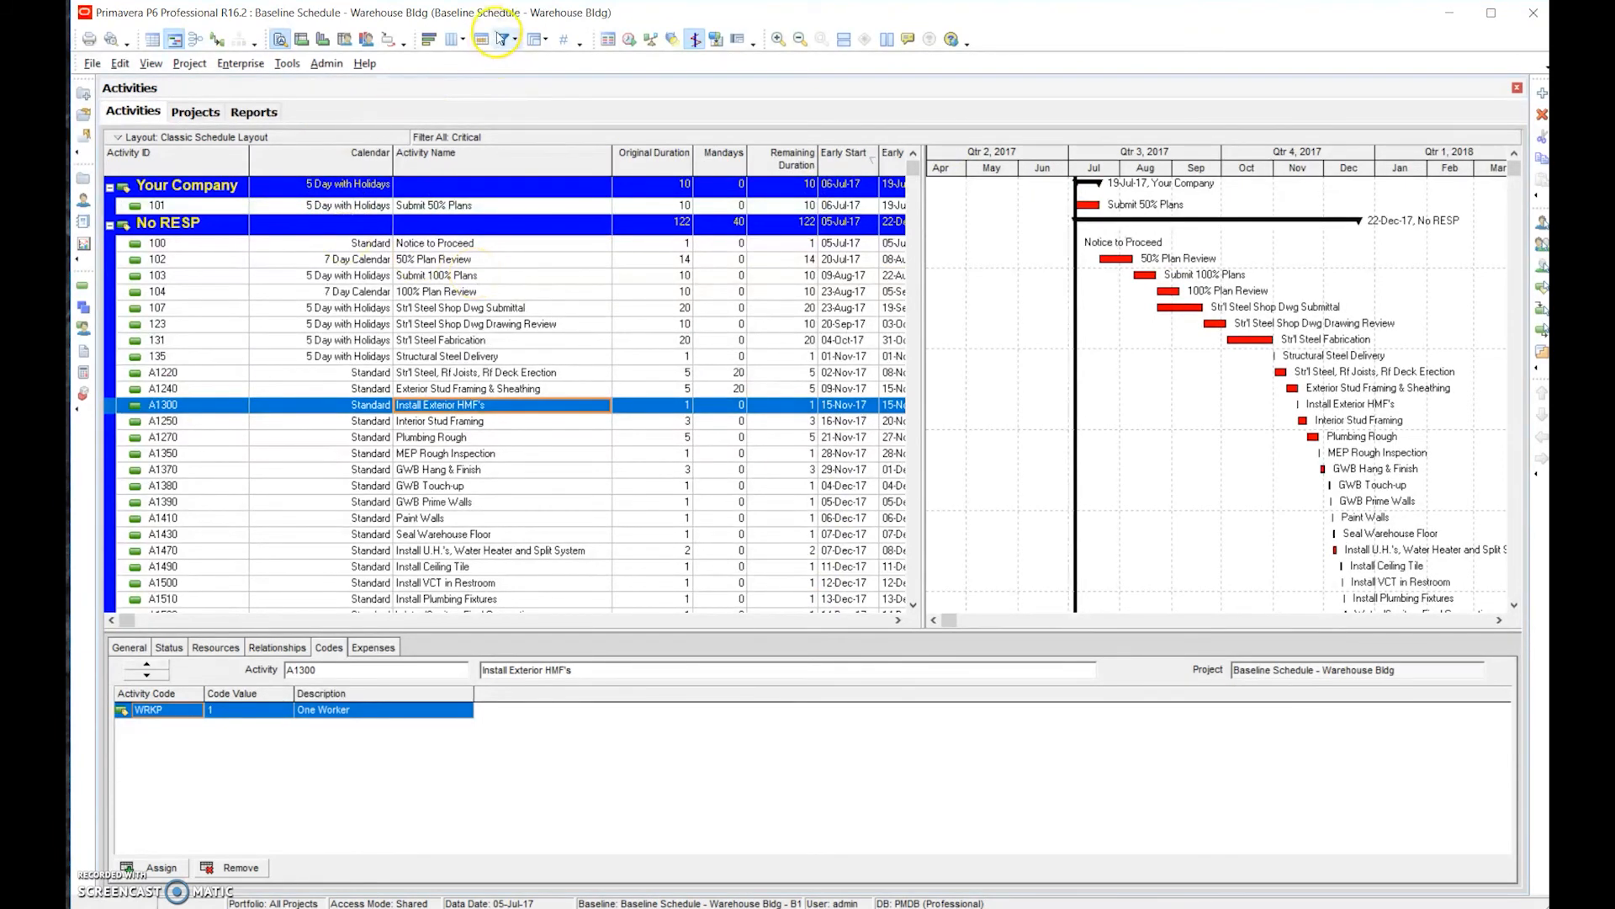
Remove the Critical filter so that the schedule shows all activities.
click(501, 40)
click(957, 373)
click(1080, 348)
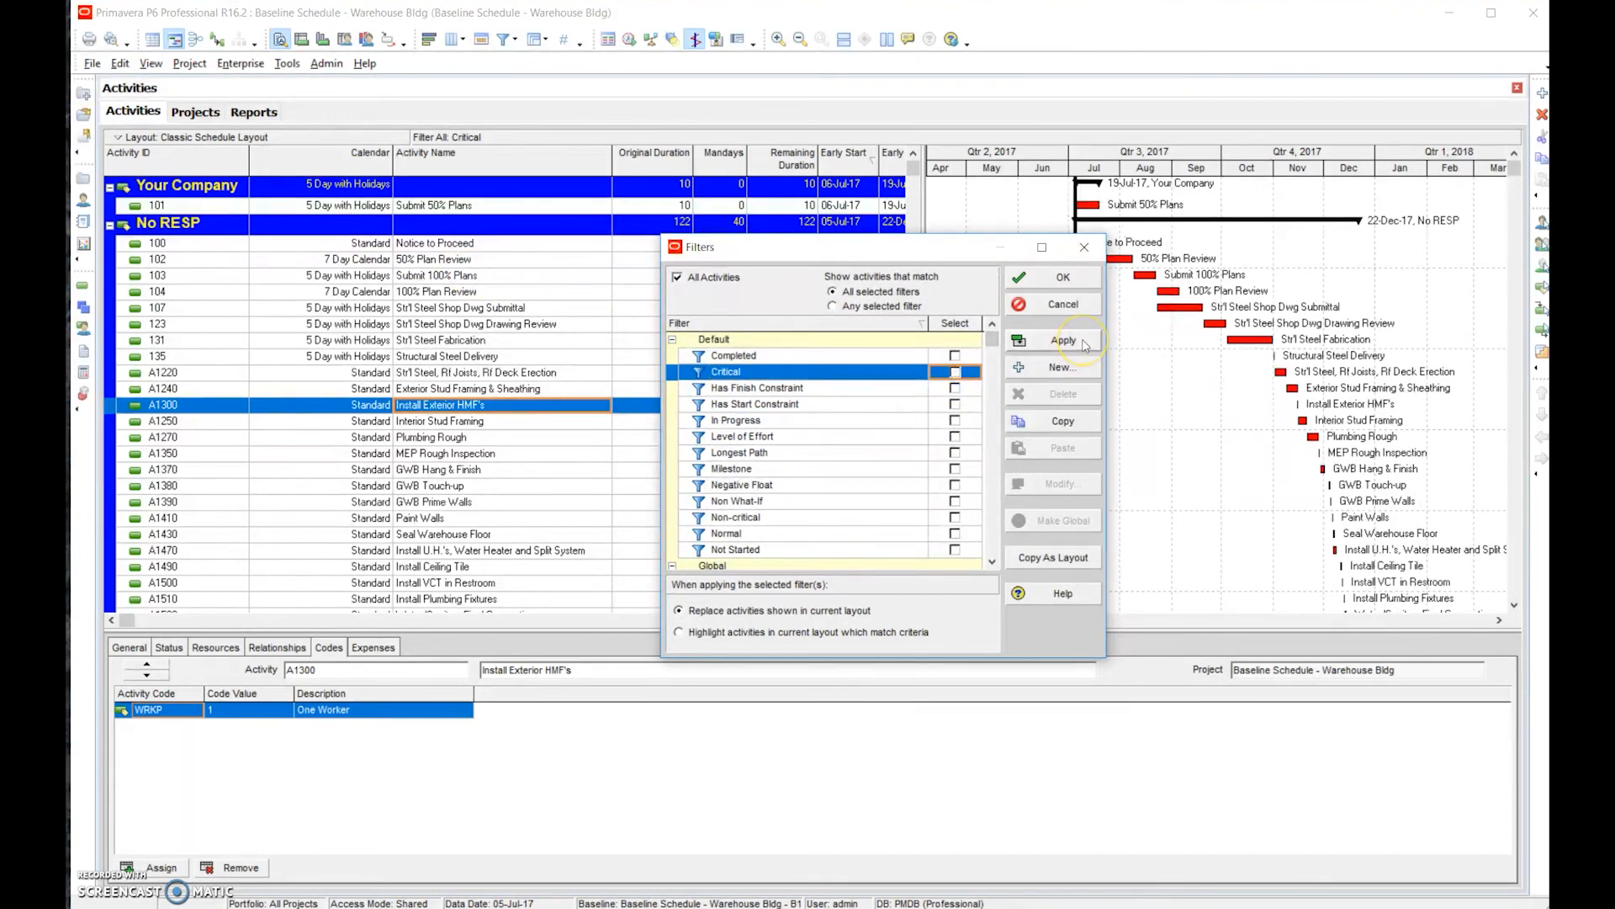
click(1062, 278)
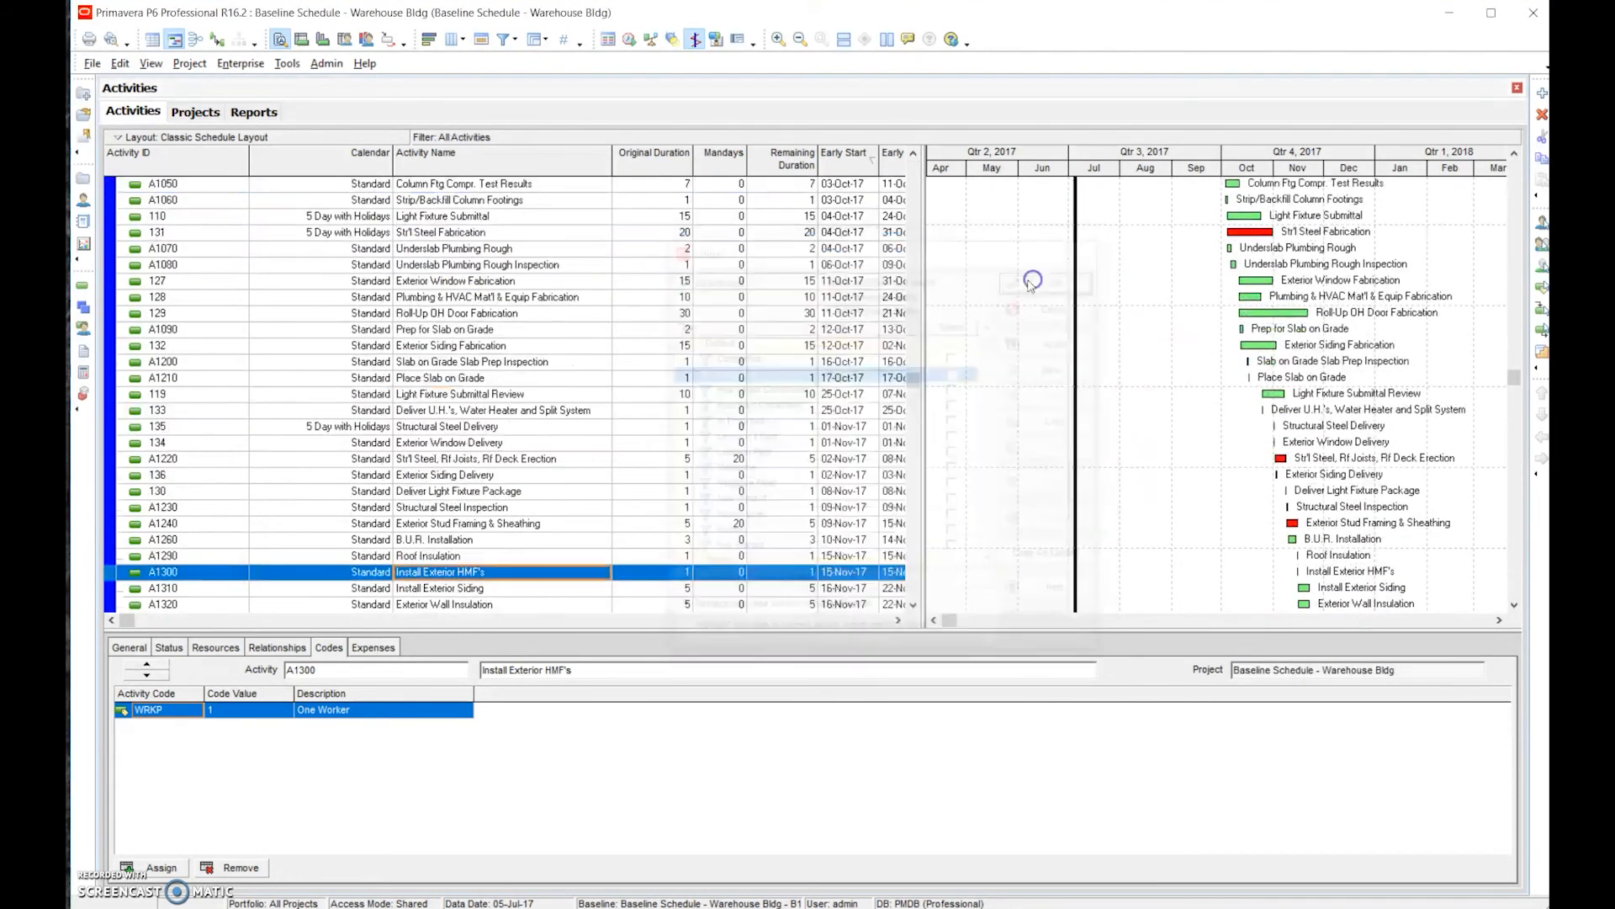
drag(915, 378, 914, 160)
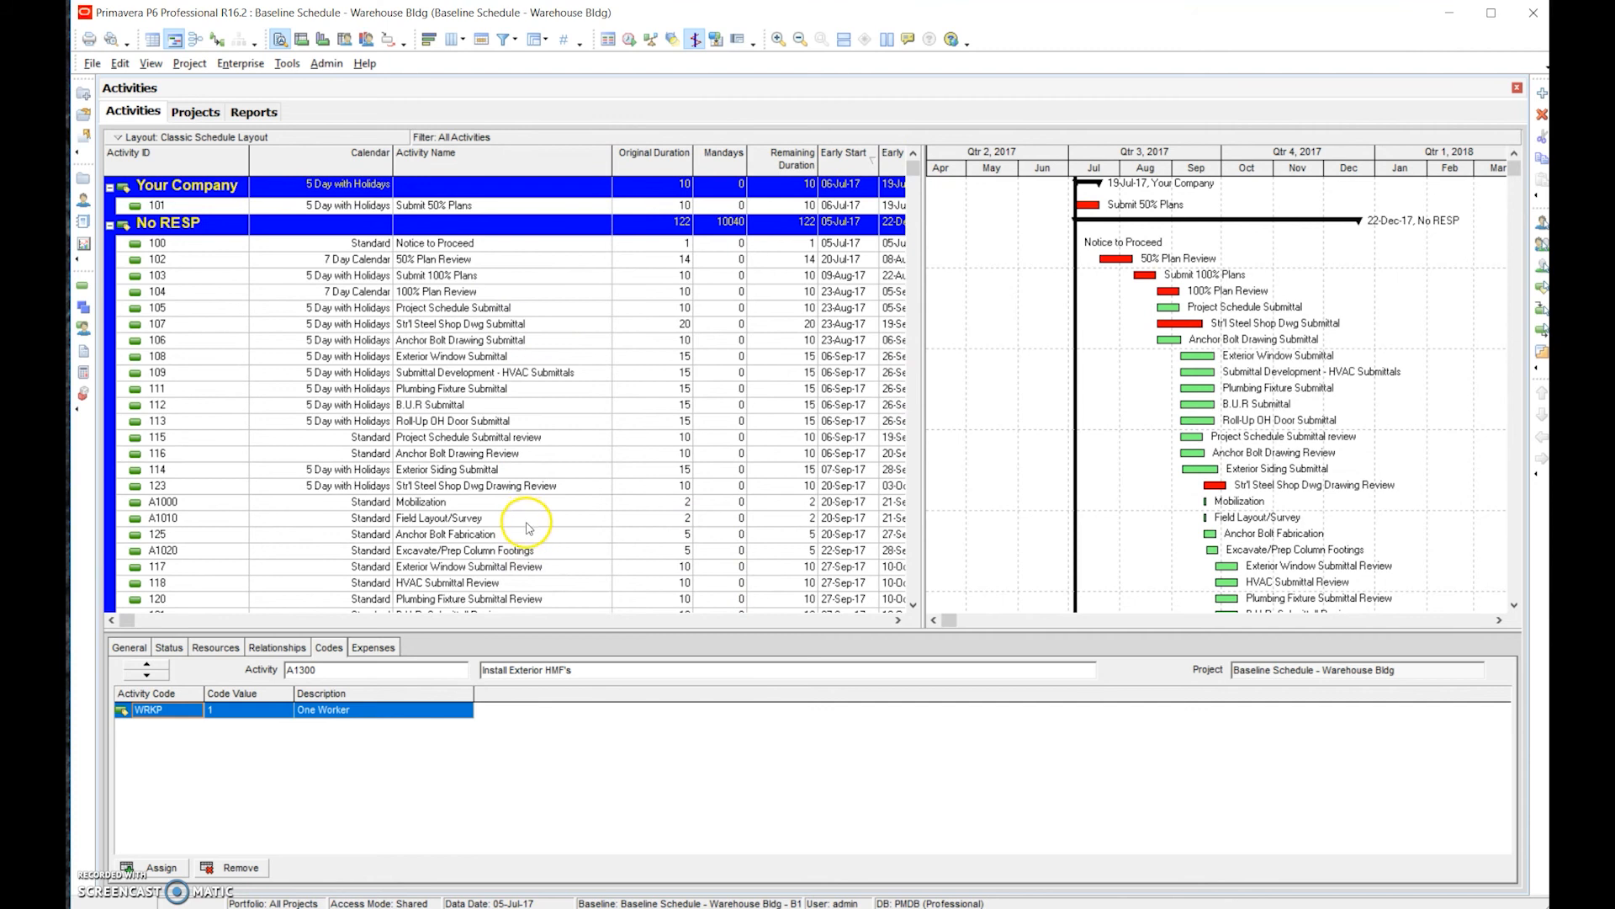
Consult the UFGS specification's activity coding dictionary and review the project-level activity code definitions and RESP values against it.
click(515, 907)
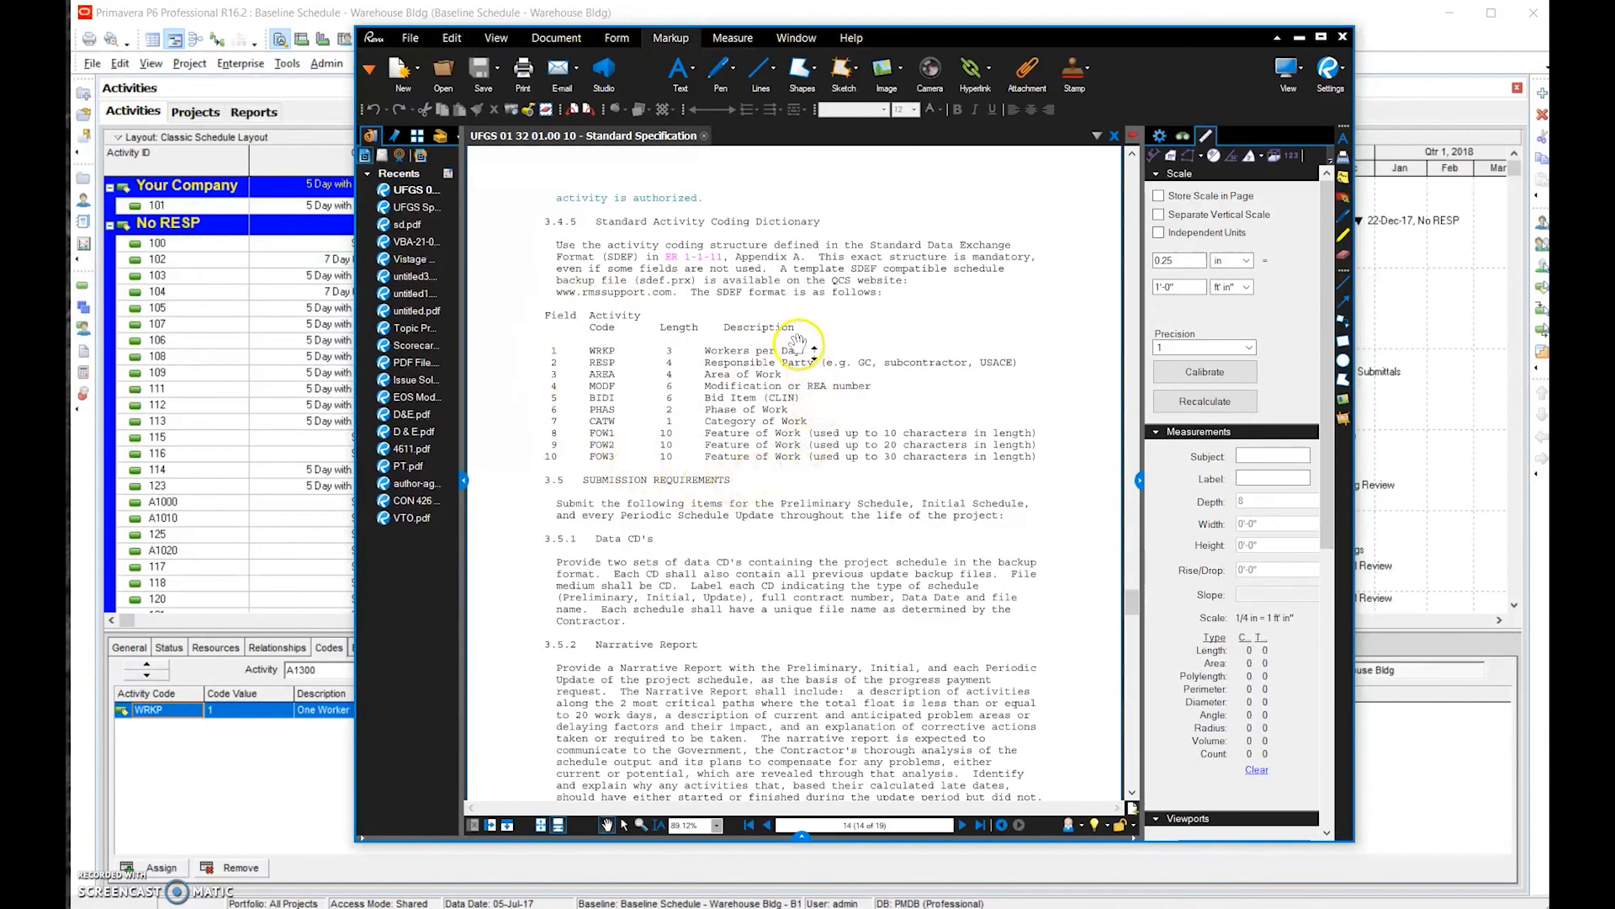
click(1300, 37)
click(240, 63)
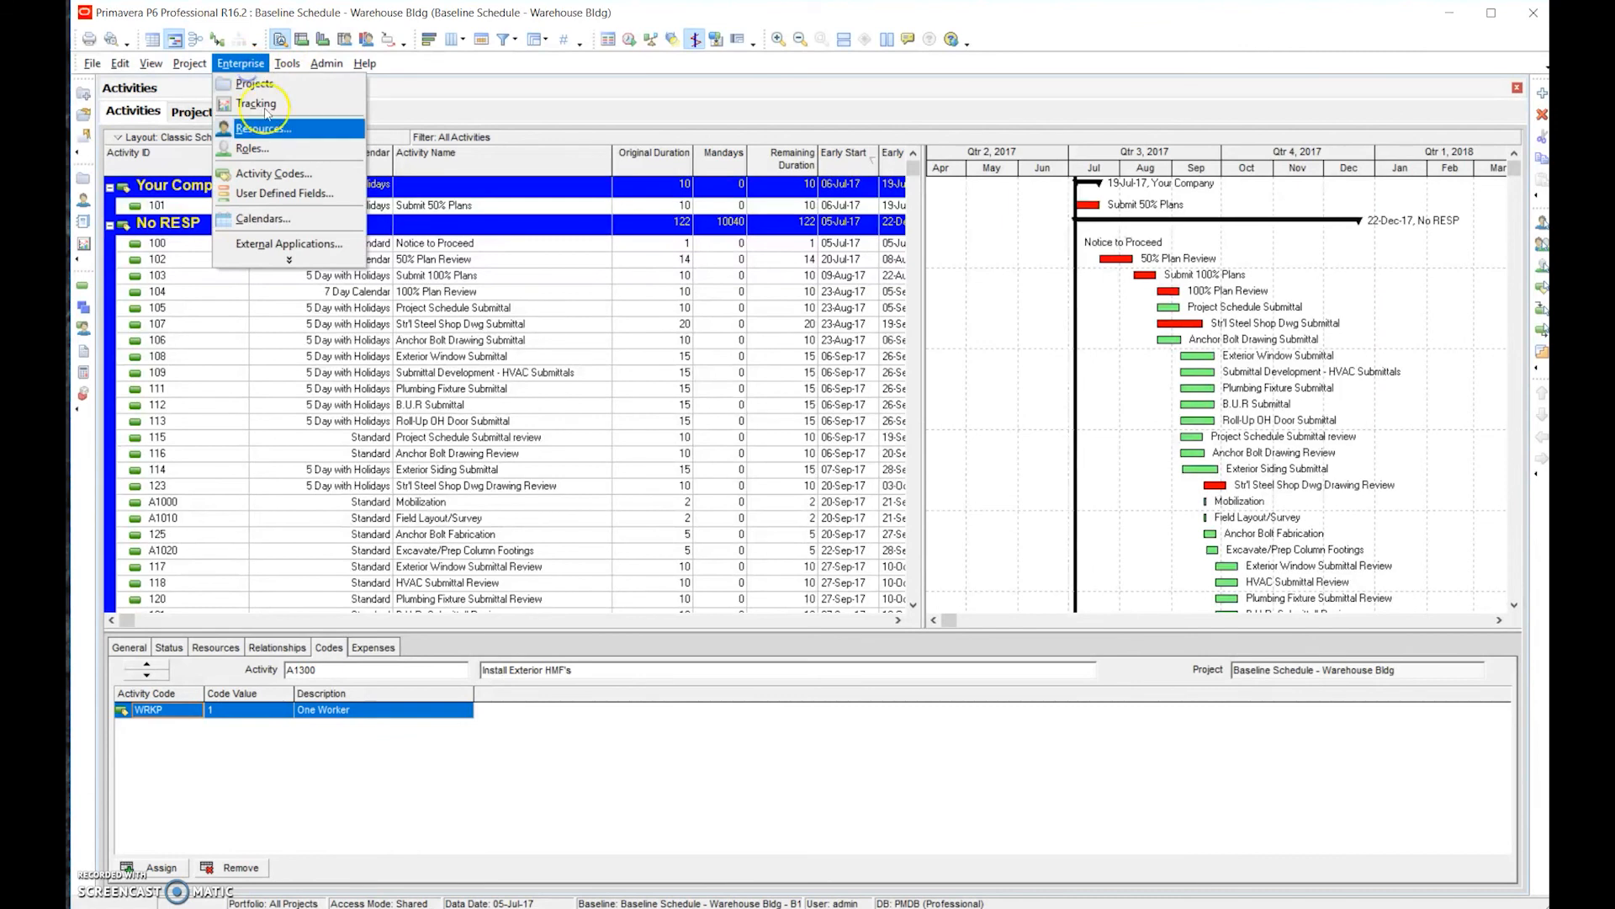
click(301, 173)
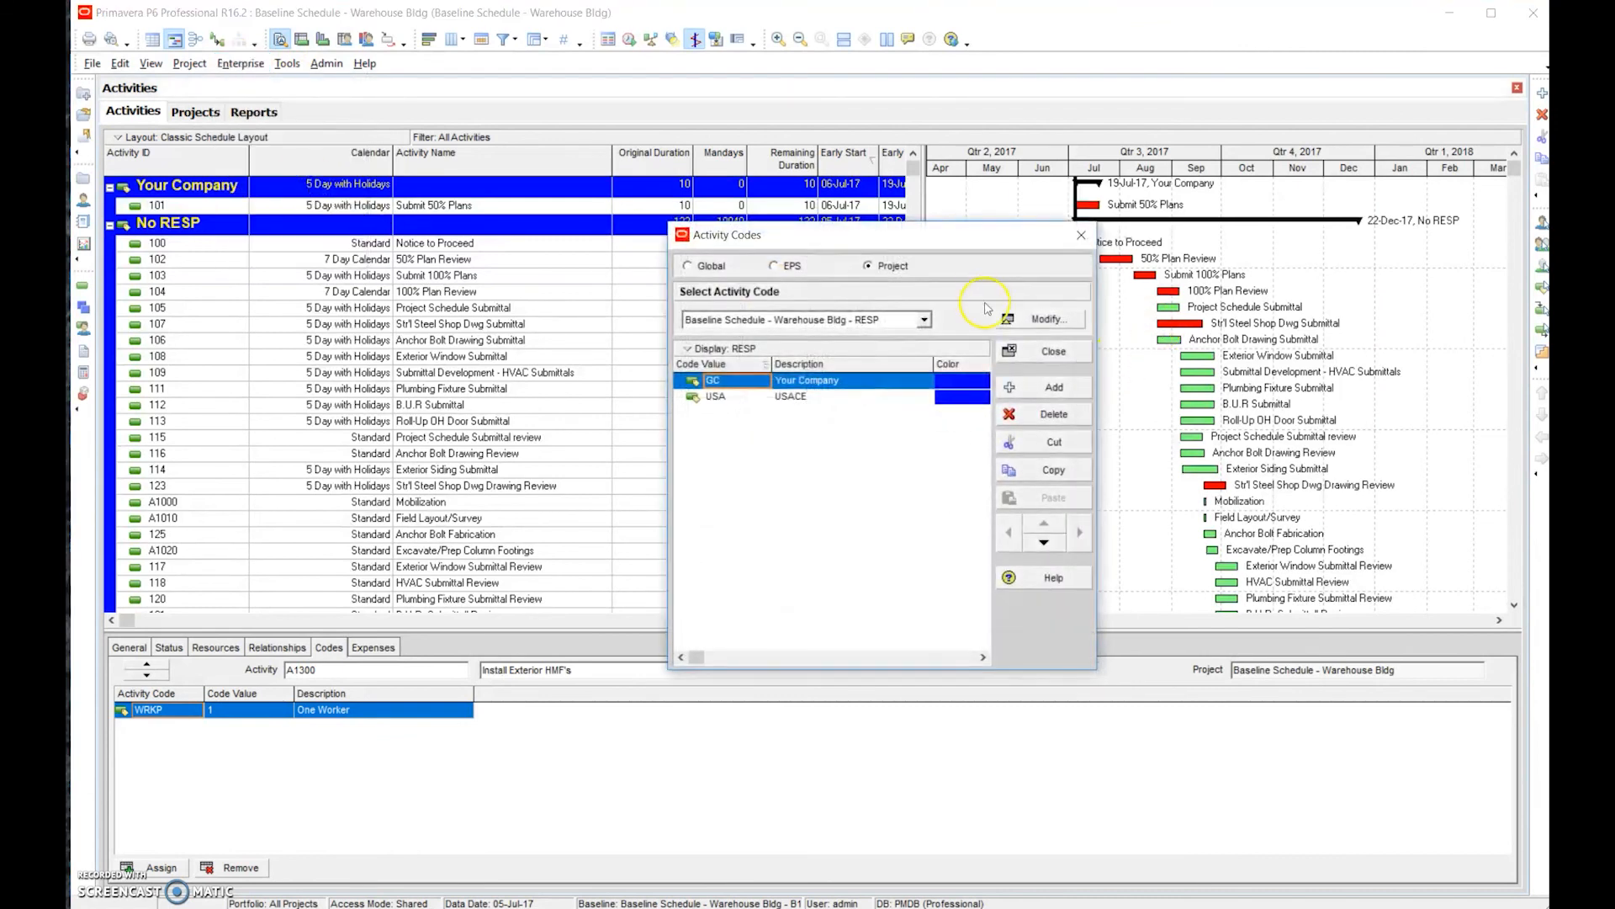
click(1048, 318)
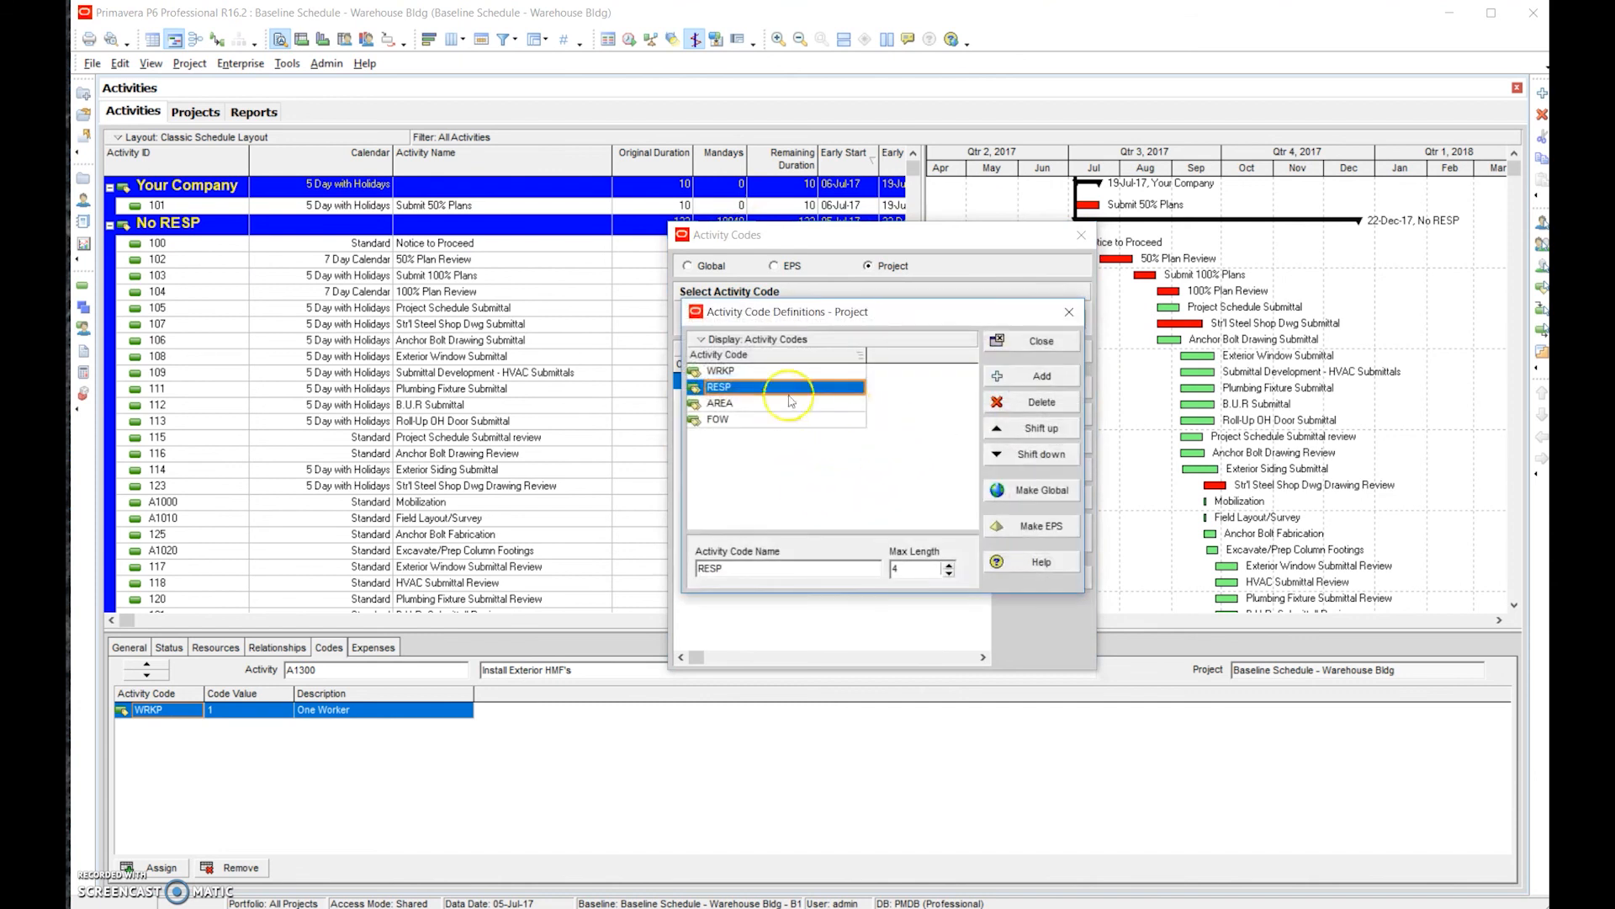
click(1040, 339)
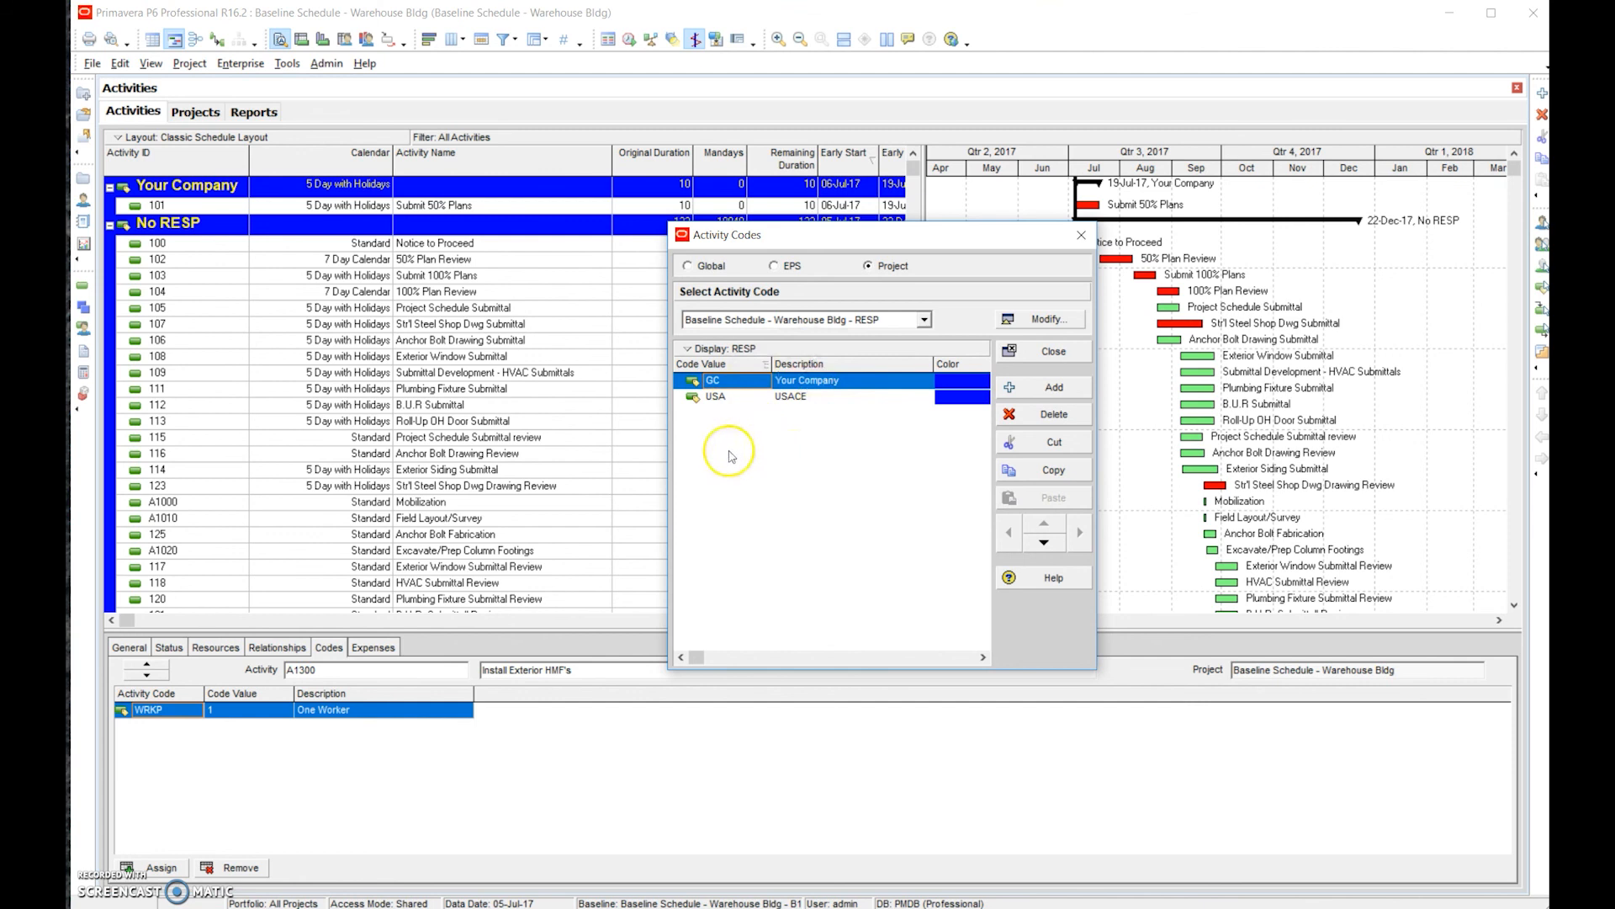
click(924, 320)
click(924, 320)
click(1043, 354)
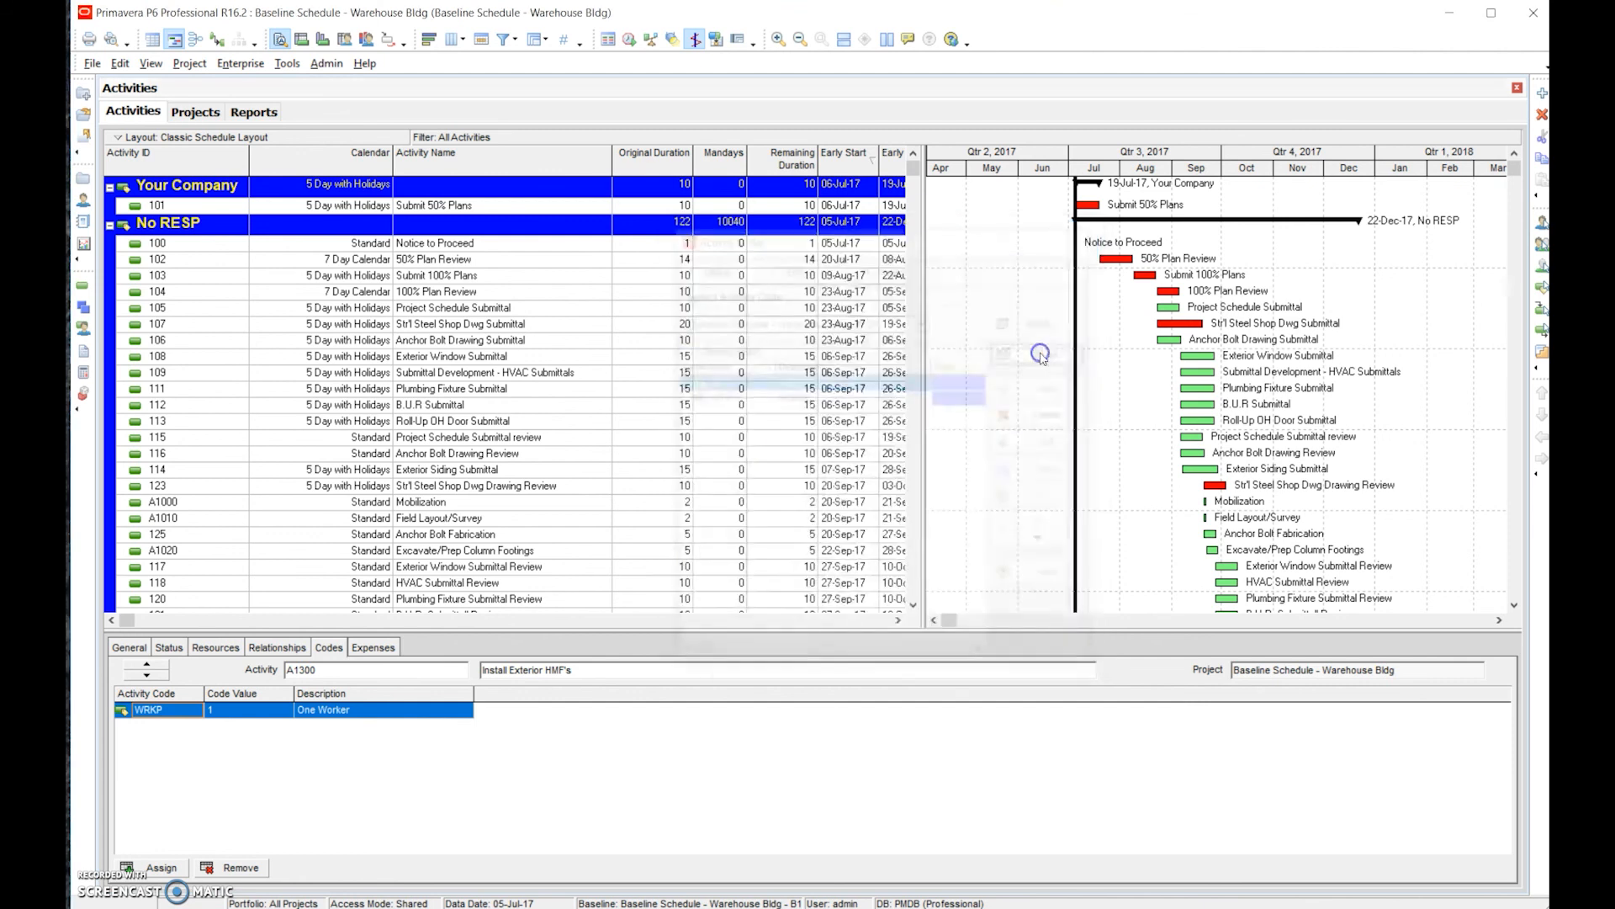
Assign the project code value WRKP 2 (Two Workers) to activity 102, 50% Plan Review.
click(454, 259)
click(164, 867)
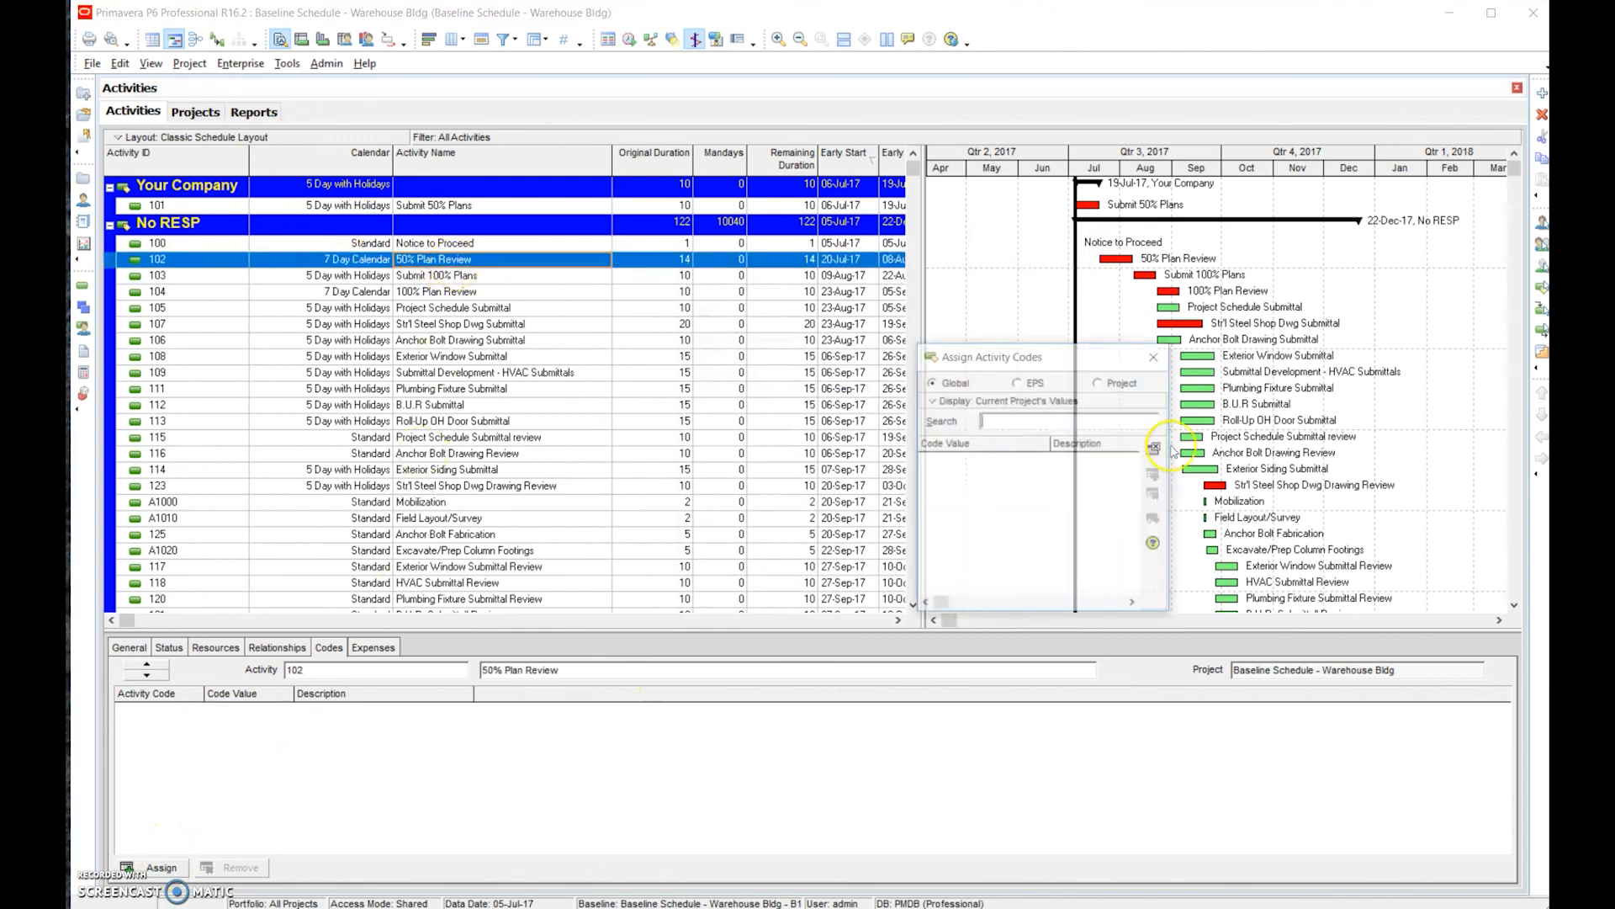
click(1100, 383)
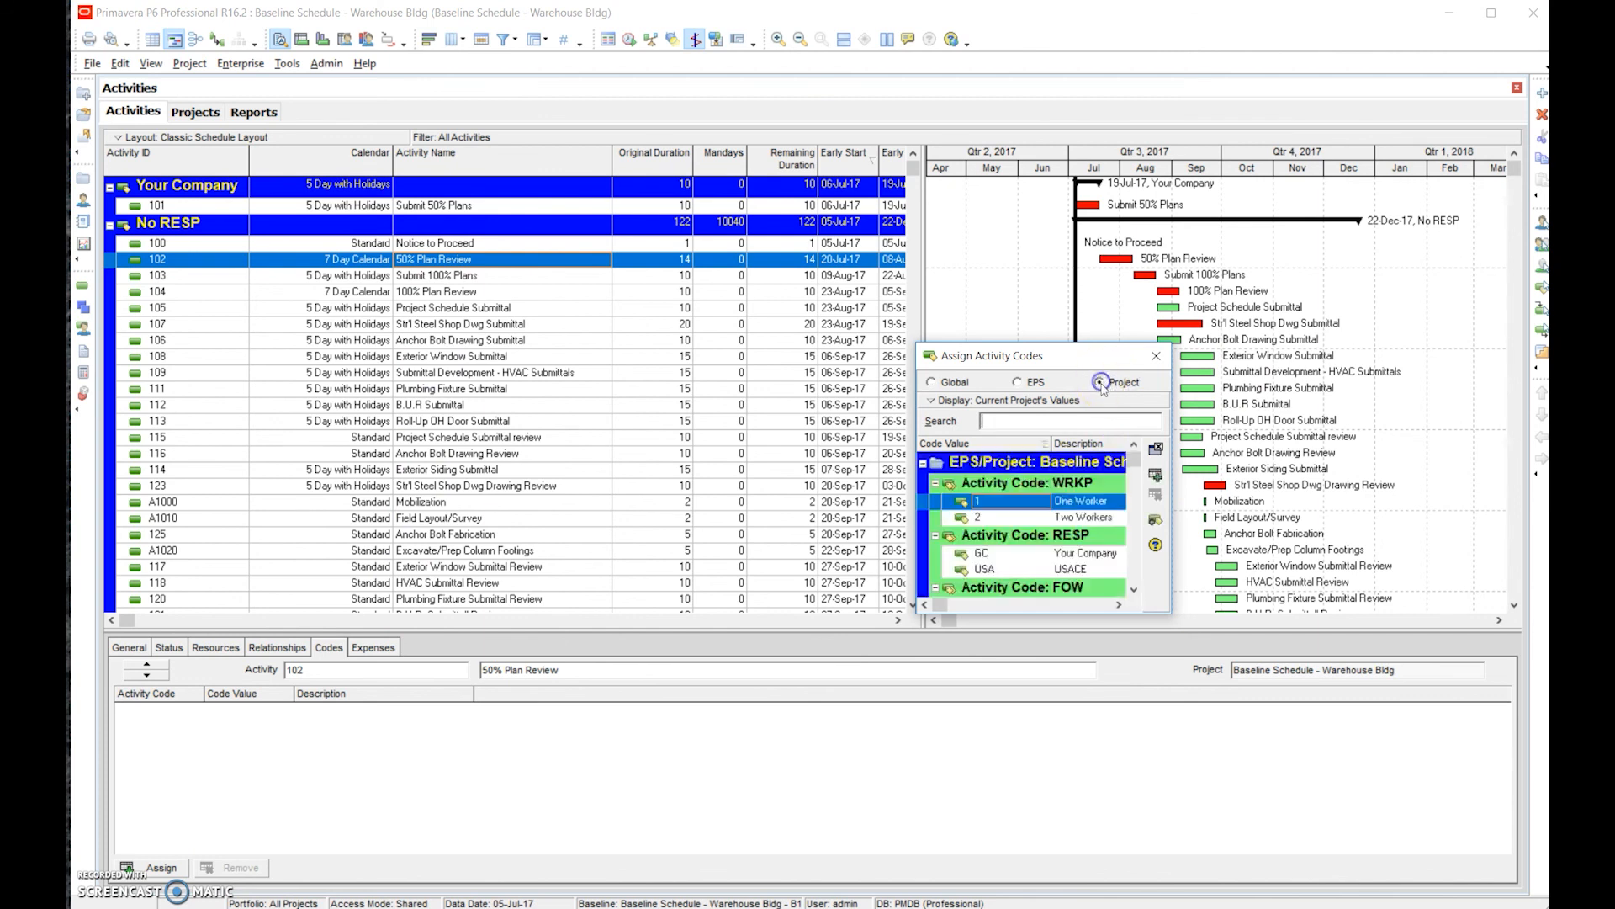
double_click(1067, 522)
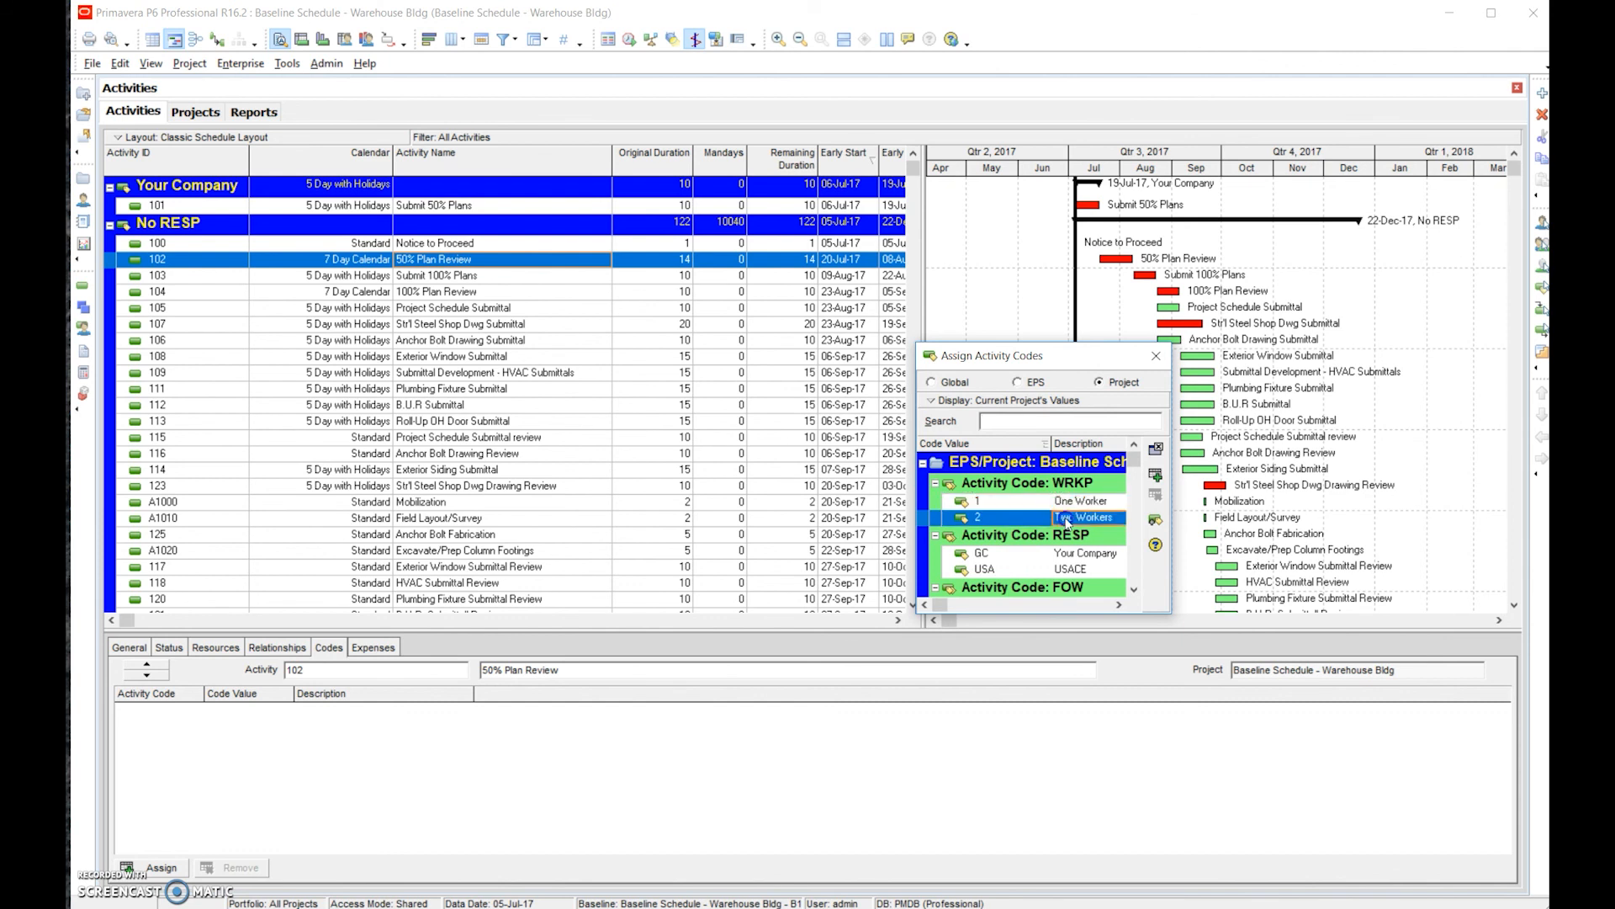
click(1156, 356)
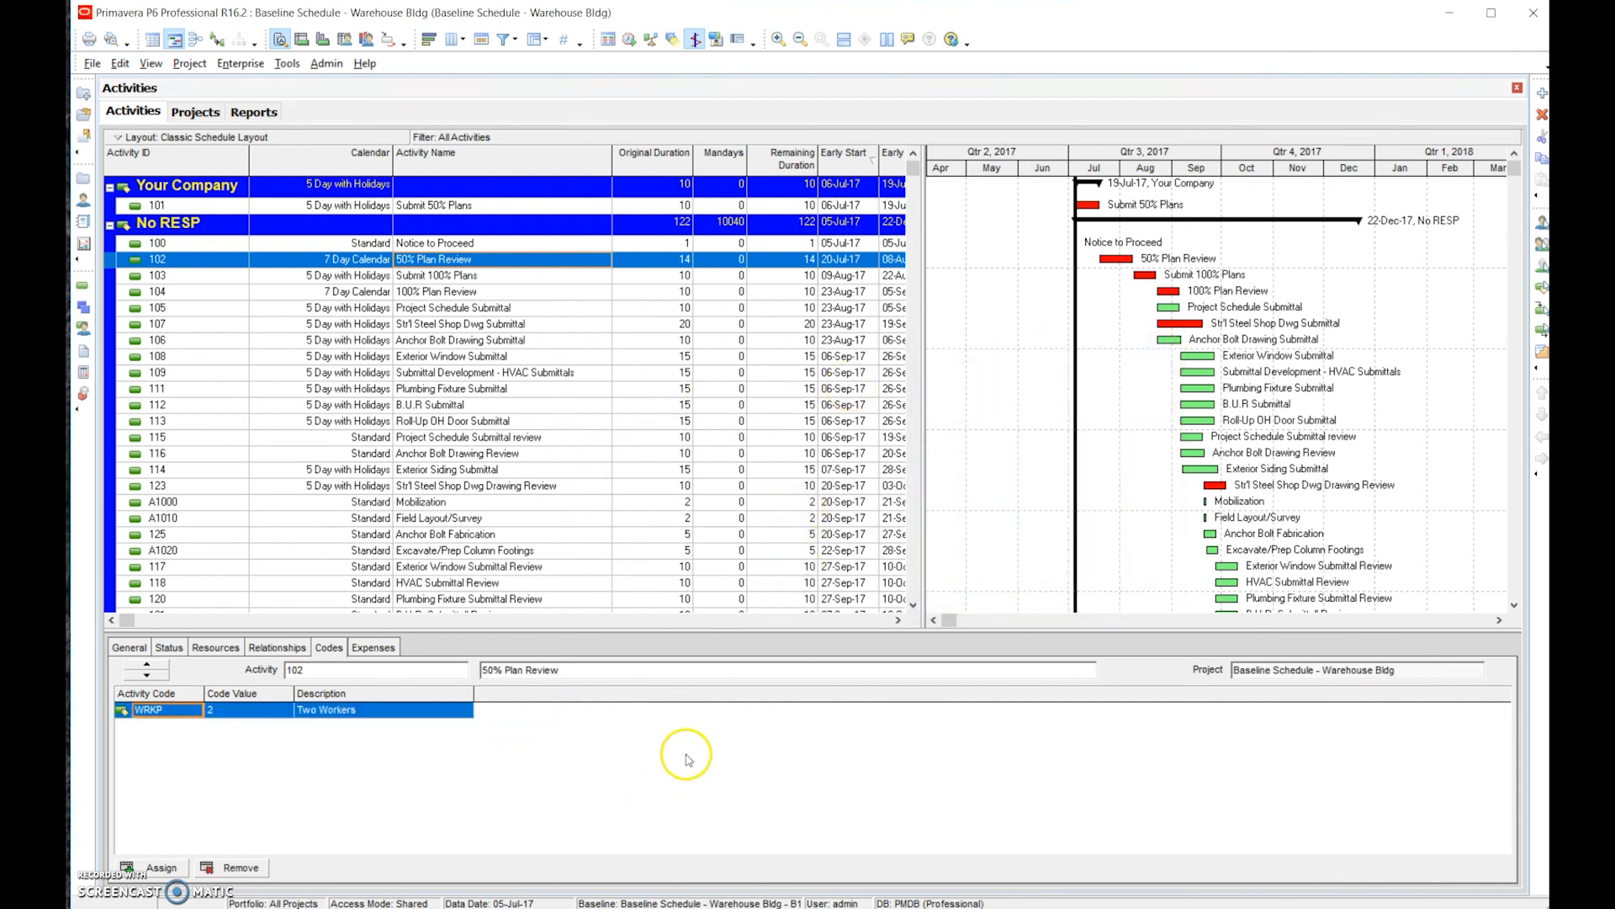